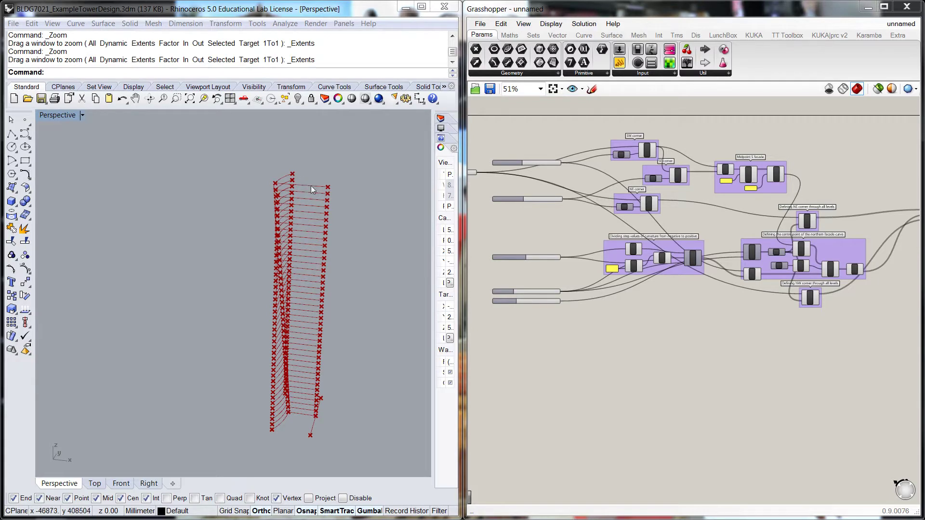
pyautogui.moveTo(328, 454); pyautogui.dragTo(349, 385, button='right')
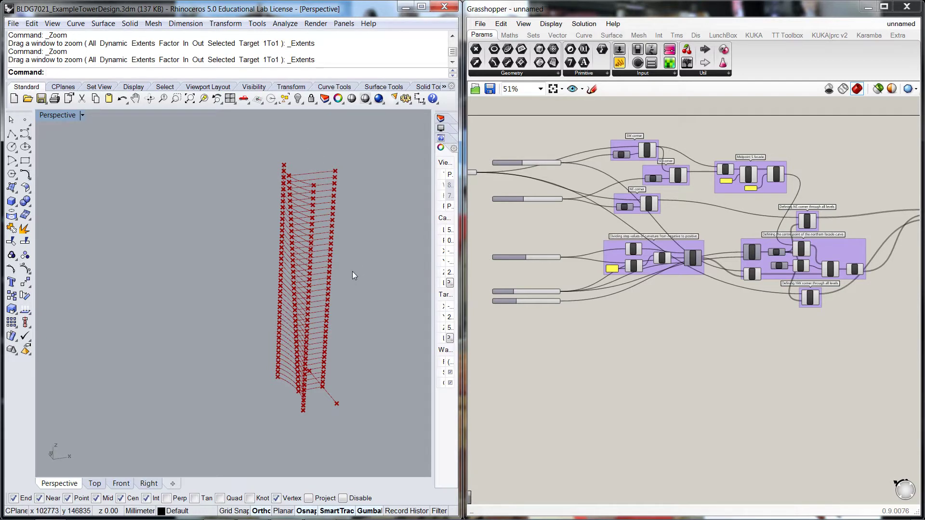
pyautogui.moveTo(370, 293); pyautogui.dragTo(310, 290, button='right')
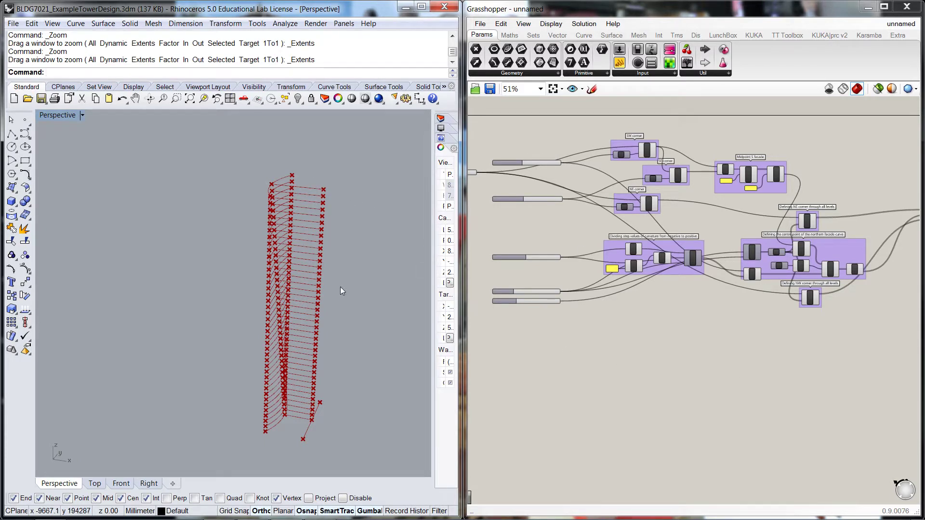
pyautogui.moveTo(341, 287); pyautogui.dragTo(332, 377, button='right')
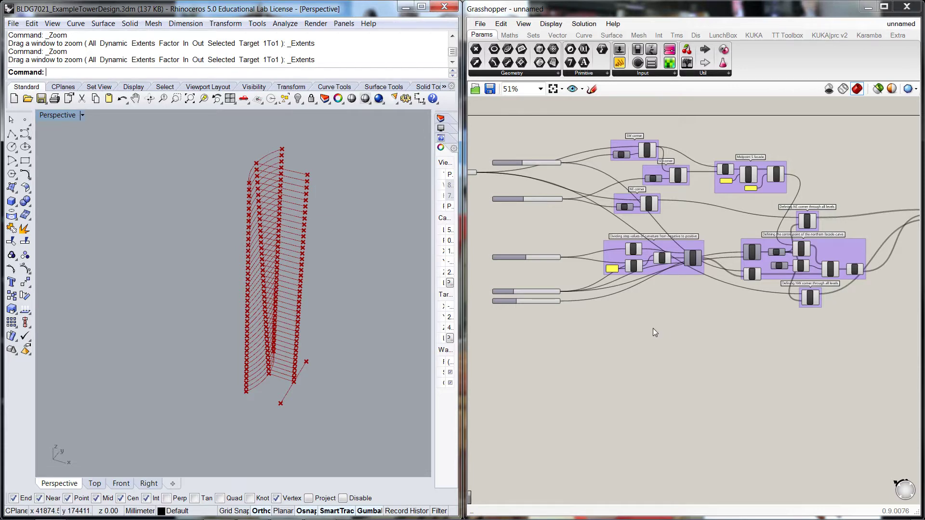
# Add a Line component to the empty canvas area below the curvature step values group.
pyautogui.scroll(5, 656, 328)
pyautogui.doubleClick(682, 303)
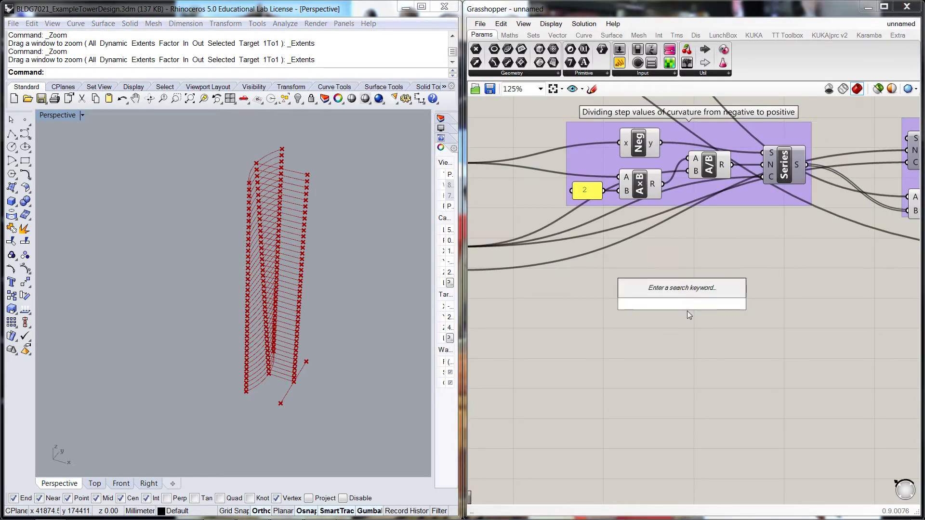
pyautogui.write('lin')
pyautogui.click(640, 291)
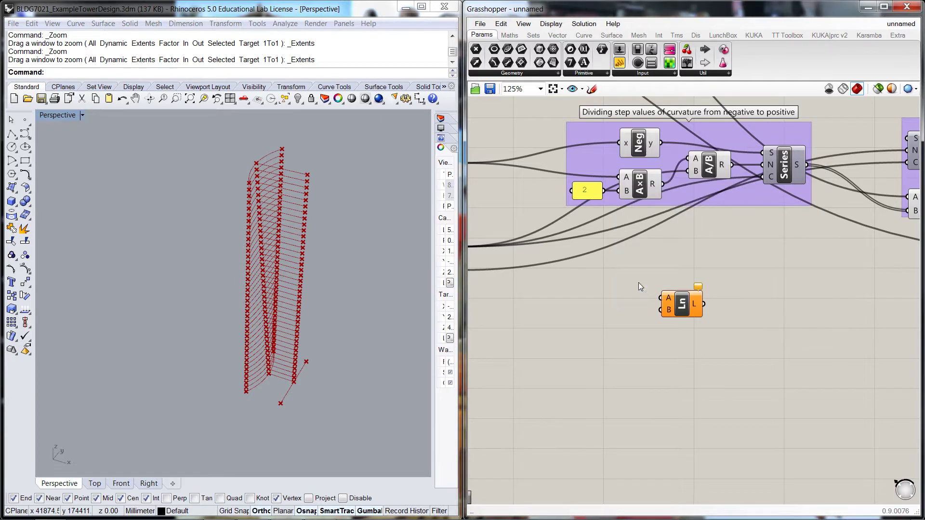
pyautogui.moveTo(679, 301); pyautogui.dragTo(665, 308)
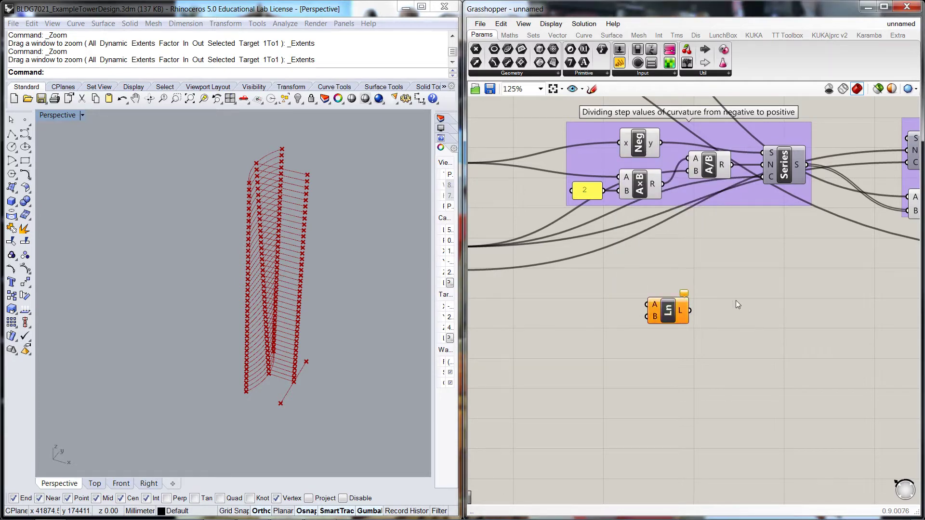
# Wire the base point into the new Line's A input and the SW corner Move geometry into its B input.
pyautogui.scroll(-1, 736, 299)
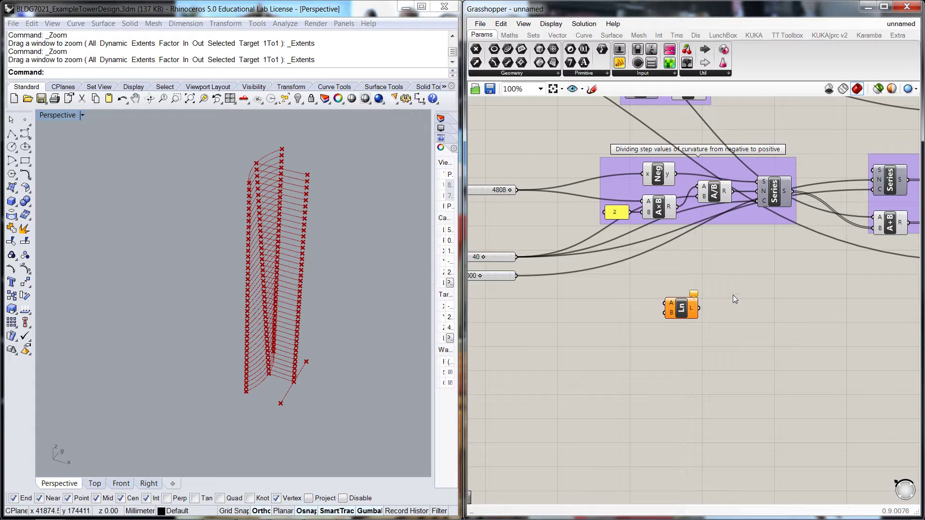
pyautogui.scroll(-1, 733, 295)
pyautogui.moveTo(597, 172); pyautogui.dragTo(632, 269, button='right')
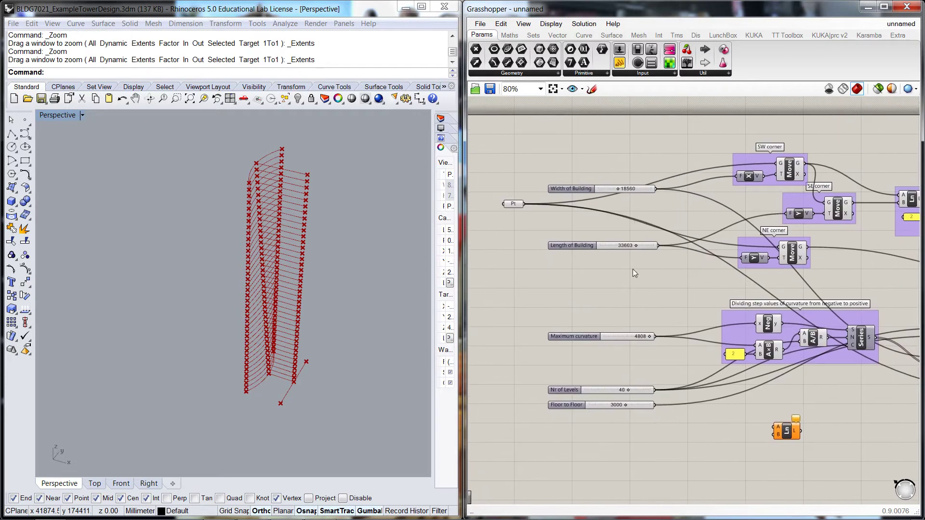
pyautogui.moveTo(524, 203); pyautogui.dragTo(777, 430)
pyautogui.moveTo(845, 419); pyautogui.dragTo(778, 418, button='right')
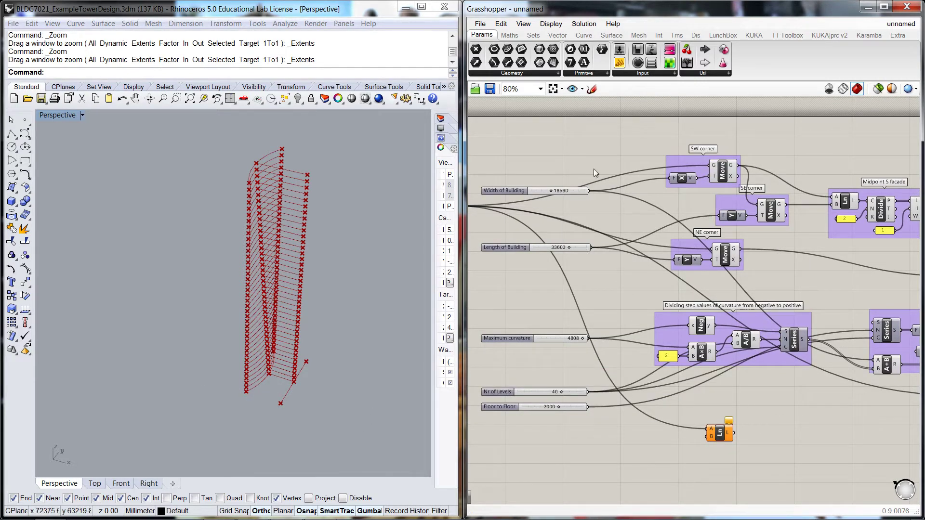
pyautogui.moveTo(738, 165); pyautogui.dragTo(709, 436)
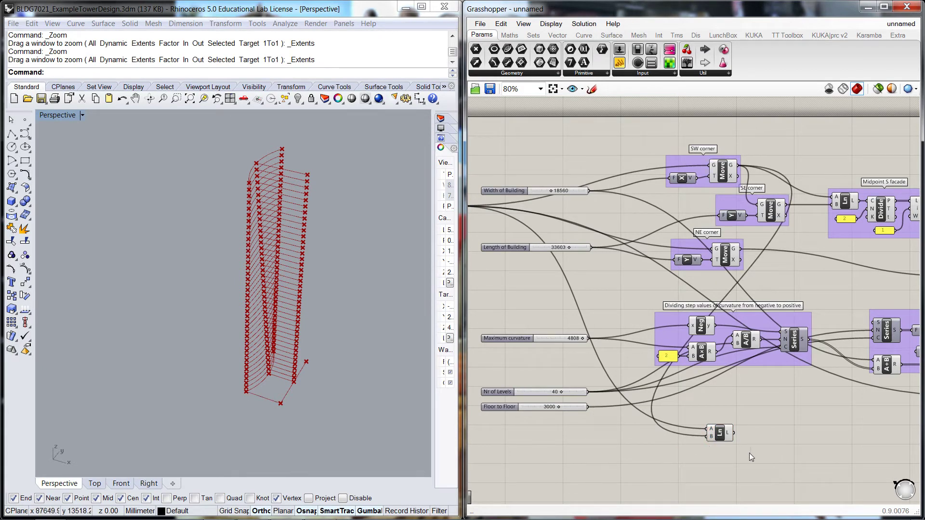
pyautogui.scroll(1, 750, 453)
pyautogui.click(713, 385)
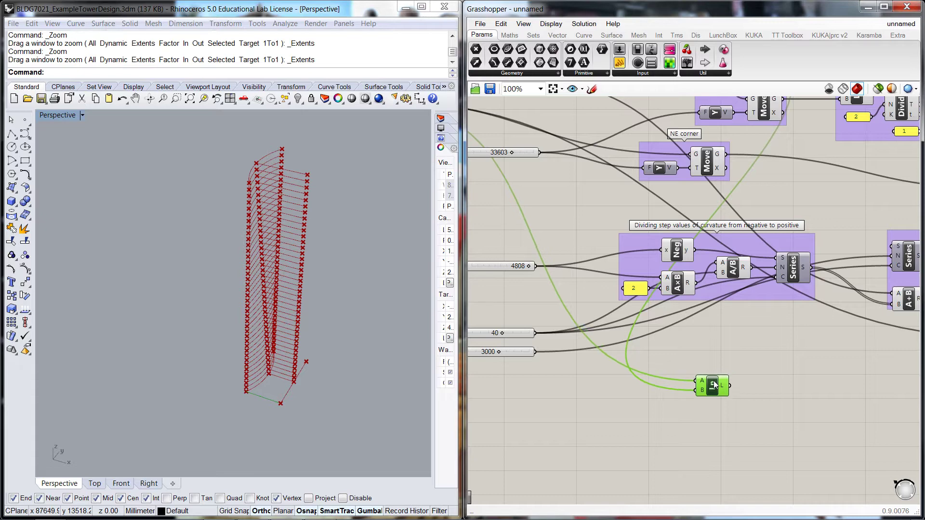
pyautogui.click(672, 457)
# Add a Series component and place it just before the new Line component.
pyautogui.moveTo(672, 457); pyautogui.dragTo(584, 456, button='right')
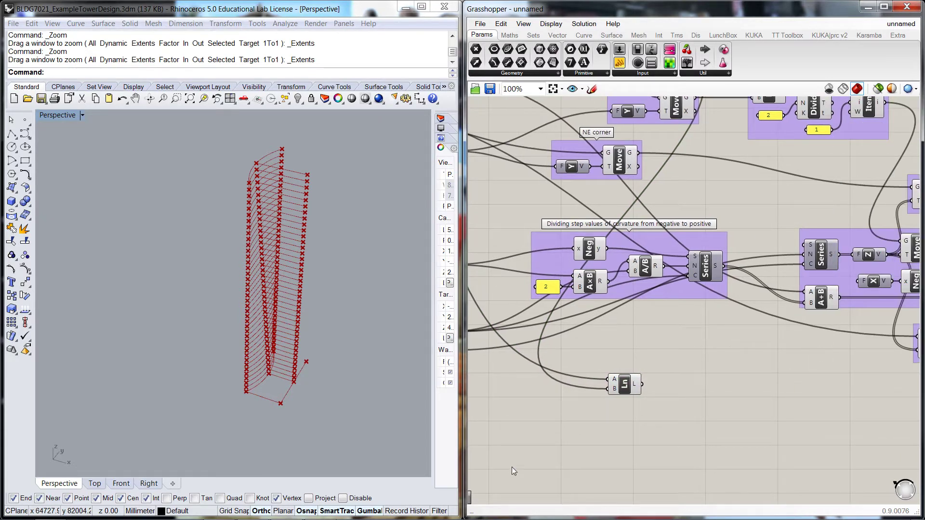
pyautogui.doubleClick(570, 434)
pyautogui.write('ser')
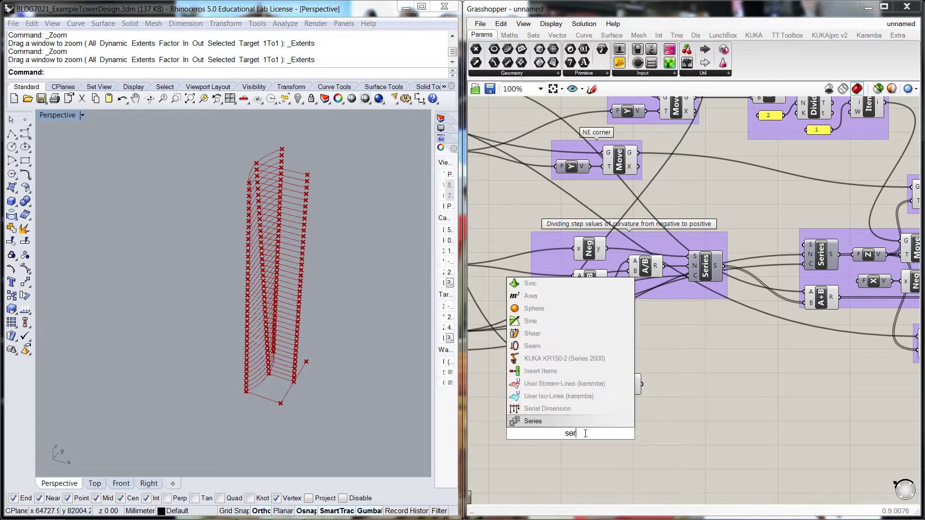
pyautogui.press('Return')
pyautogui.moveTo(569, 426); pyautogui.dragTo(565, 404)
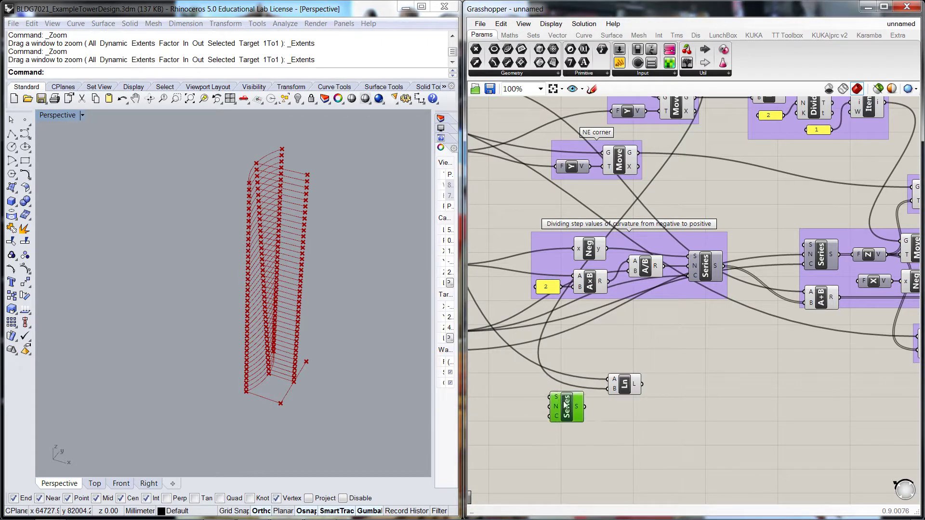
pyautogui.moveTo(631, 388); pyautogui.dragTo(636, 387)
pyautogui.moveTo(573, 411); pyautogui.dragTo(575, 407)
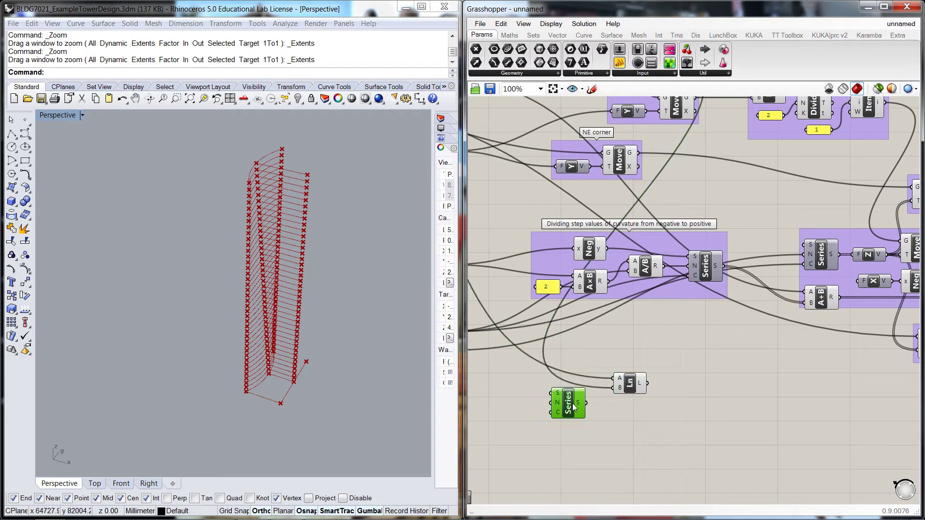
pyautogui.click(612, 416)
# Connect the Floor to Floor slider to the new Series' N input and the Nr of Levels slider to its C input.
pyautogui.scroll(-1, 615, 417)
pyautogui.moveTo(615, 417); pyautogui.dragTo(680, 386, button='right')
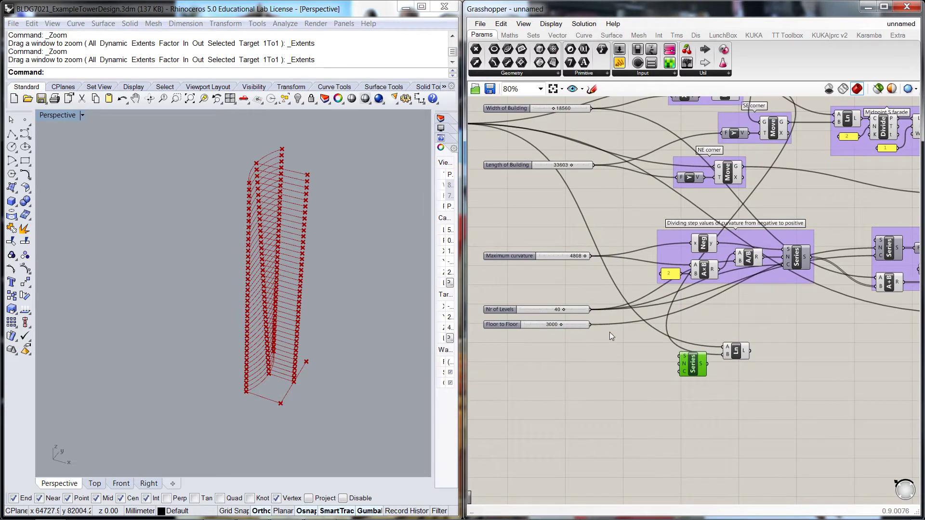
pyautogui.moveTo(591, 325); pyautogui.dragTo(676, 363)
pyautogui.moveTo(591, 310); pyautogui.dragTo(681, 372)
# Add a Move component after the new Line component.
pyautogui.moveTo(720, 378); pyautogui.dragTo(637, 376, button='right')
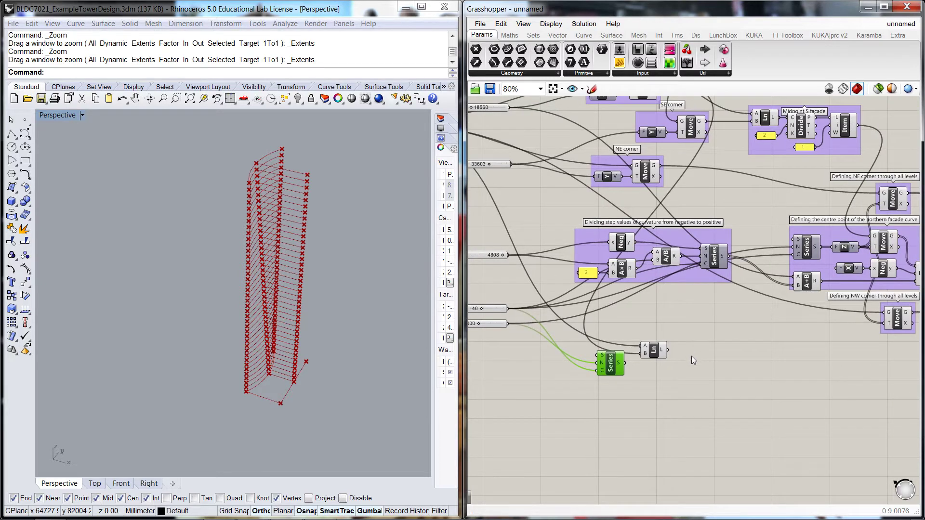
pyautogui.doubleClick(693, 361)
pyautogui.write('mov')
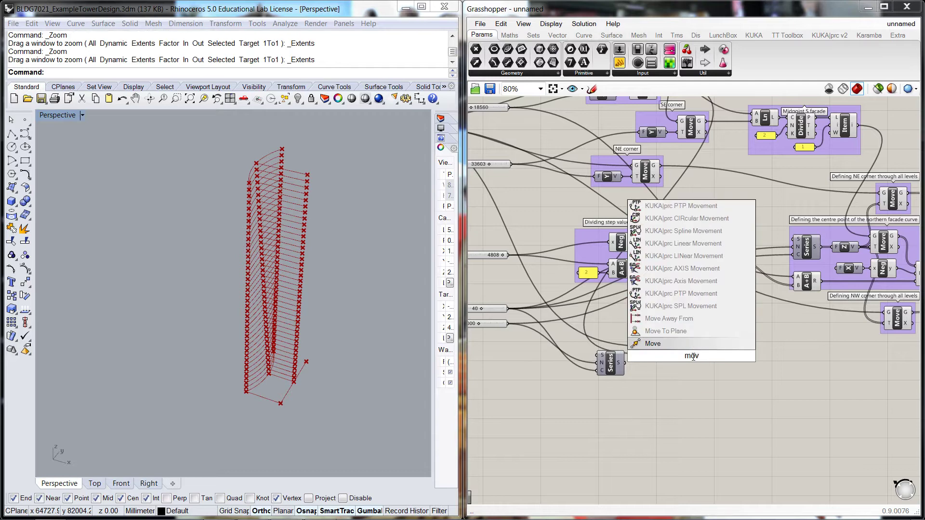
pyautogui.click(684, 343)
# Add a Unit Z vector driven by the Series, and use it to move the base line through all levels.
pyautogui.doubleClick(654, 383)
pyautogui.write('z')
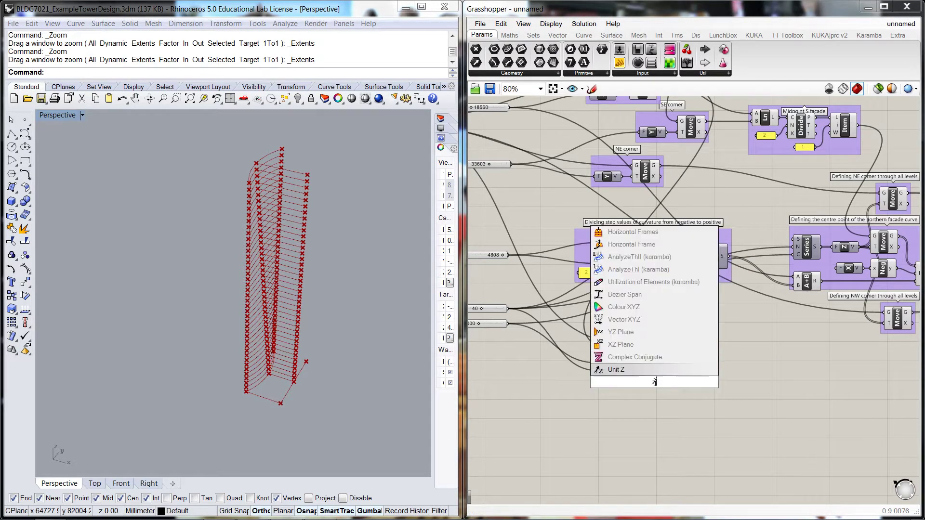
pyautogui.click(638, 372)
pyautogui.moveTo(625, 363); pyautogui.dragTo(644, 383)
pyautogui.moveTo(690, 362); pyautogui.dragTo(705, 366)
pyautogui.click(691, 383)
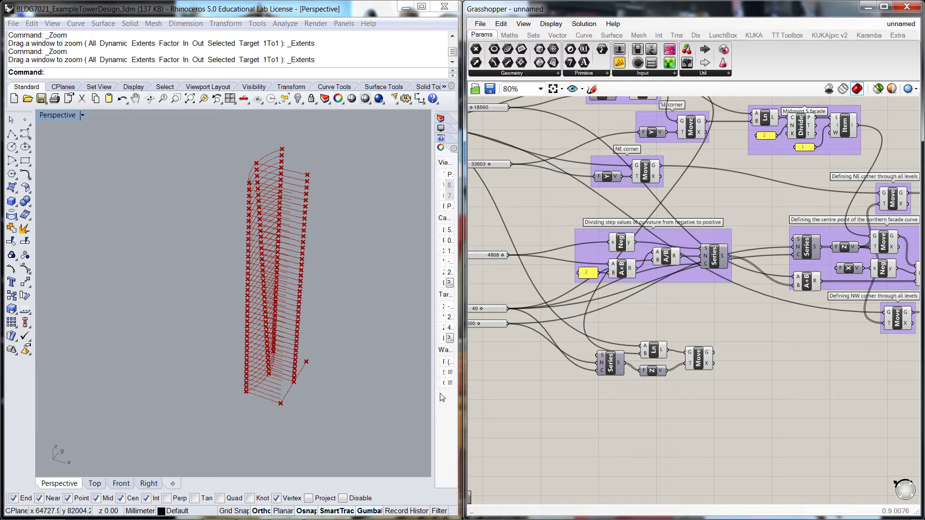
# Turn off the preview of the End component in the northern facade centre point group.
pyautogui.moveTo(389, 393); pyautogui.dragTo(365, 416, button='right')
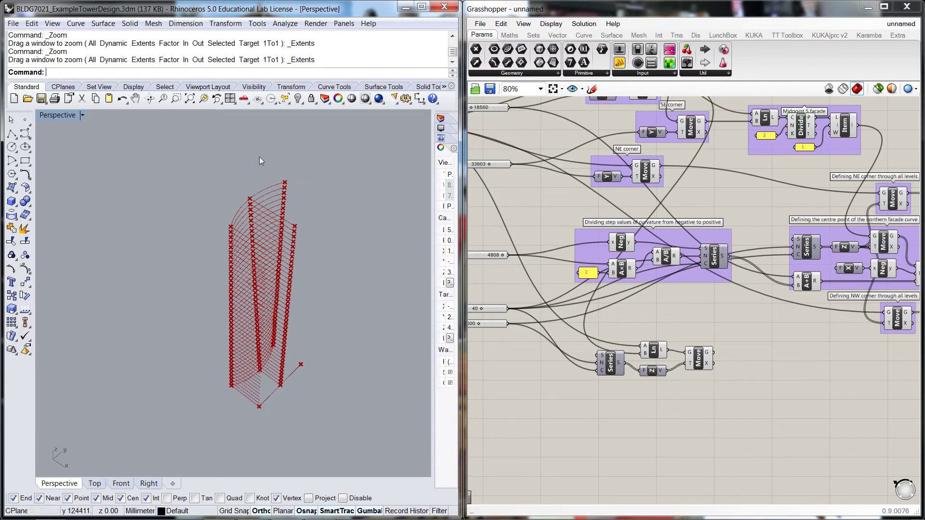
pyautogui.moveTo(320, 467); pyautogui.dragTo(410, 427, button='right')
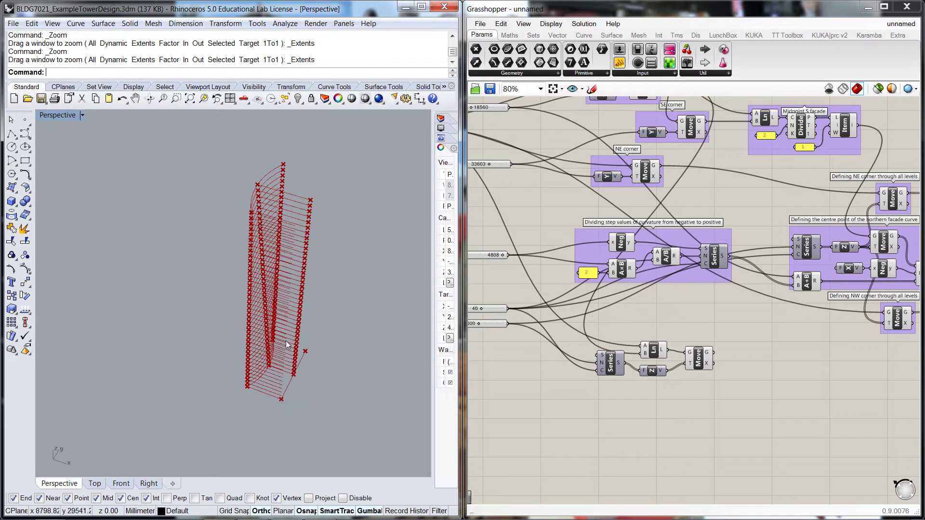
pyautogui.moveTo(288, 299); pyautogui.dragTo(378, 350, button='right')
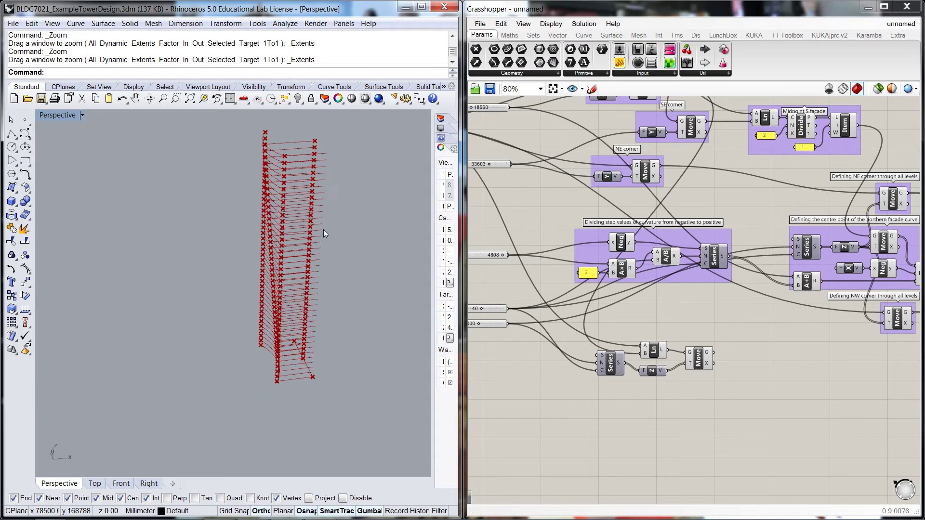
pyautogui.scroll(-3, 737, 332)
pyautogui.scroll(4, 785, 367)
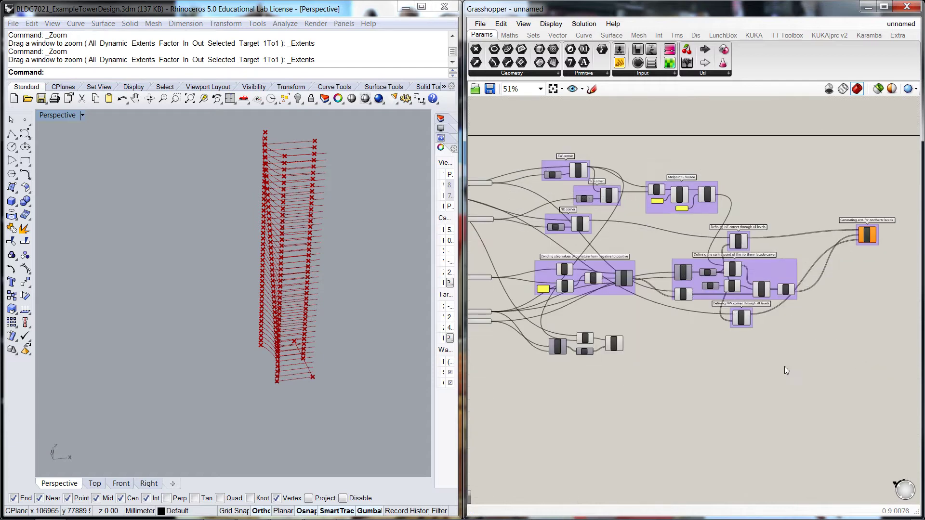
pyautogui.click(779, 293)
pyautogui.rightClick(781, 294)
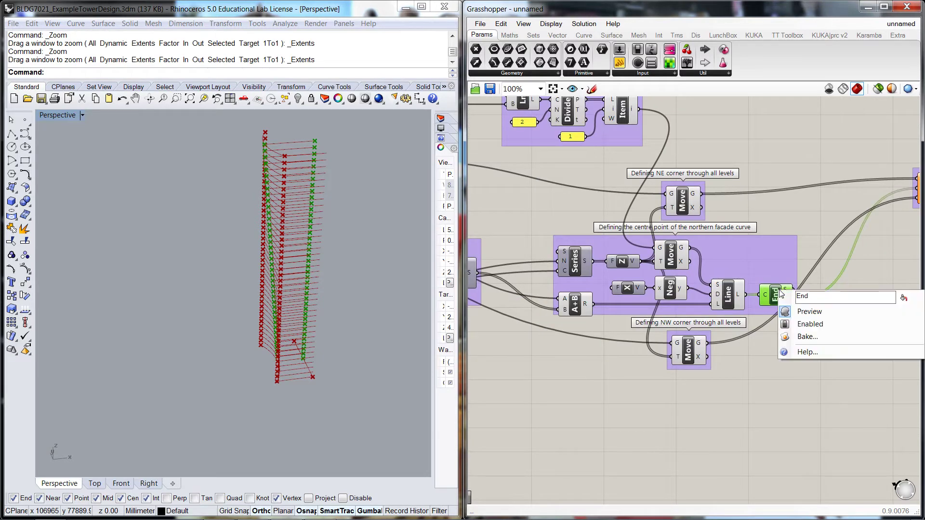
pyautogui.click(803, 324)
pyautogui.scroll(-1, 758, 374)
pyautogui.scroll(1, 663, 401)
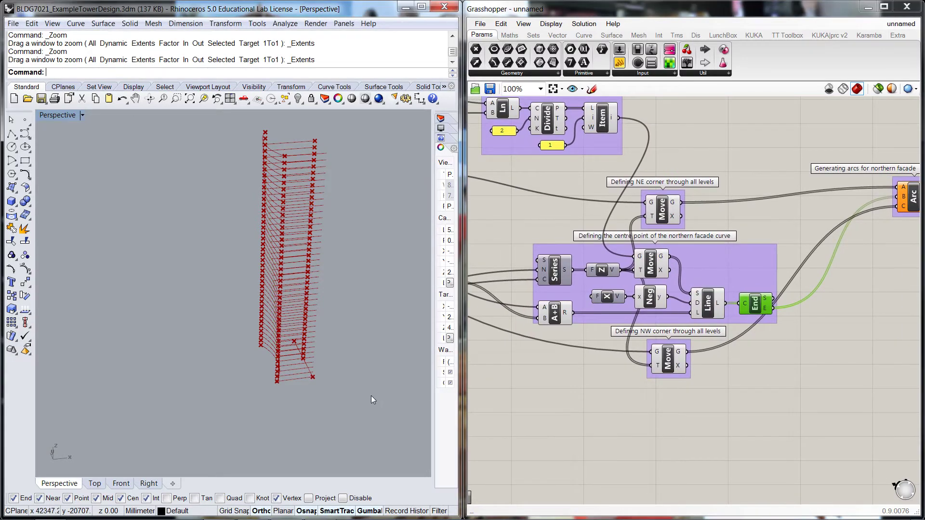
# Turn off the preview of the Line component in the northern facade centre point group.
pyautogui.moveTo(371, 395); pyautogui.dragTo(304, 449, button='right')
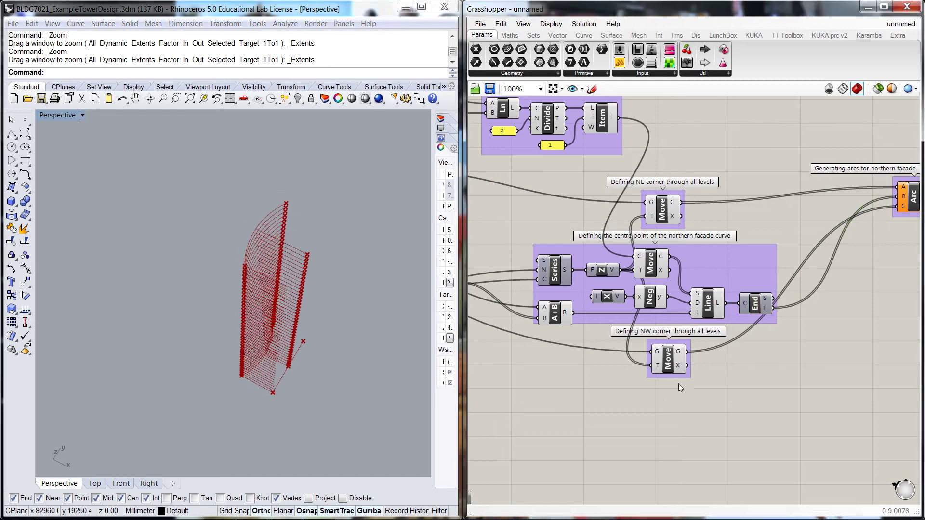
pyautogui.click(708, 296)
pyautogui.rightClick(710, 295)
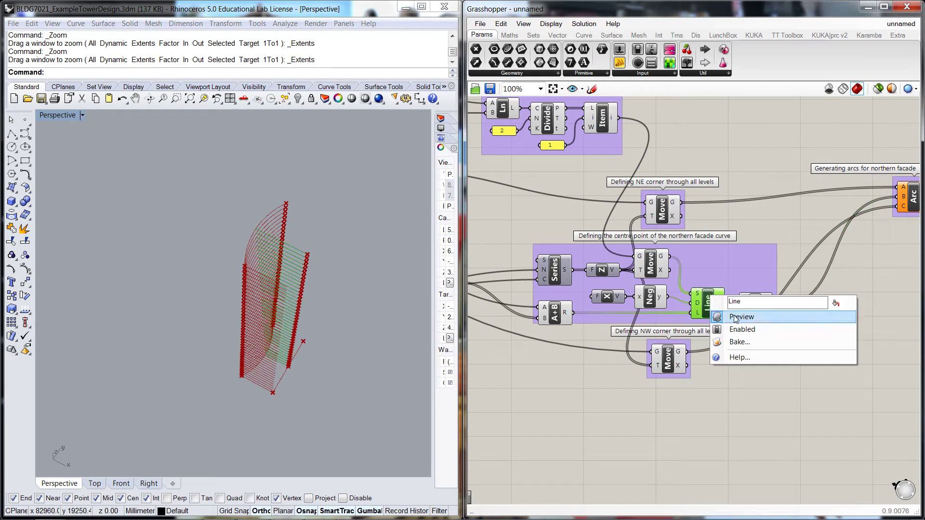
pyautogui.click(742, 317)
pyautogui.click(791, 386)
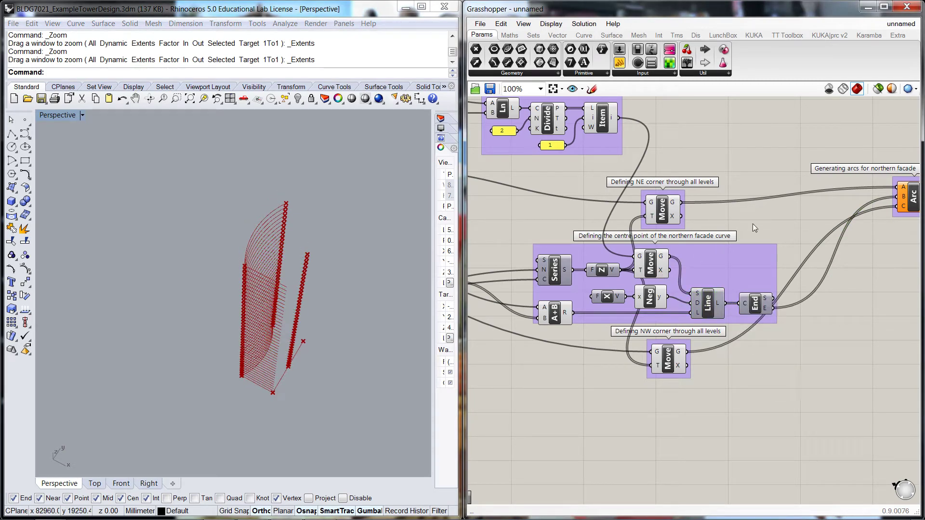
# Find the Move component producing the southern midpoints within the centre point group, and turn off its preview.
pyautogui.moveTo(603, 120); pyautogui.dragTo(640, 164, button='right')
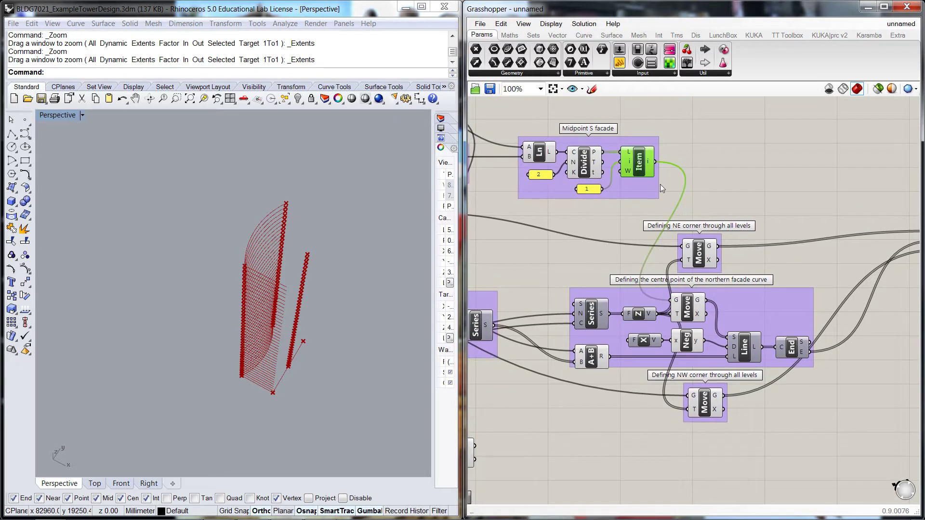
pyautogui.click(704, 260)
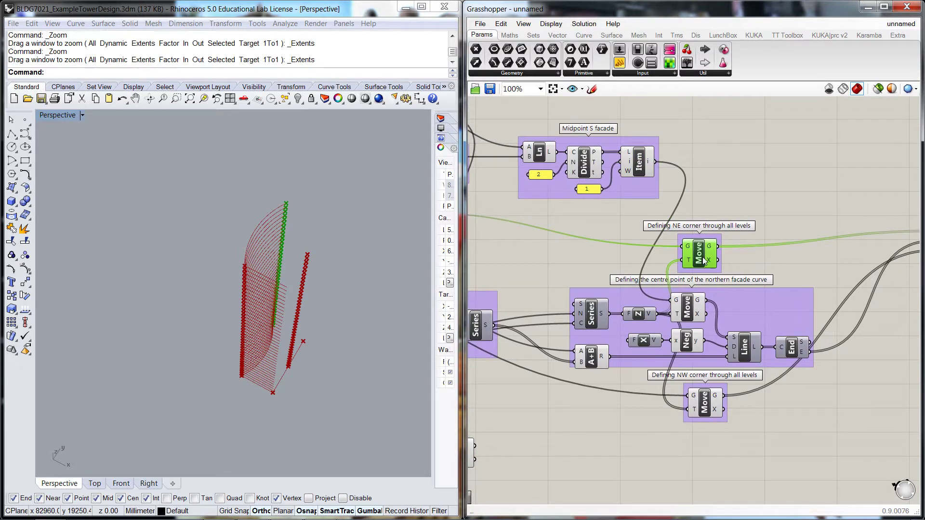
pyautogui.click(686, 337)
pyautogui.click(693, 304)
pyautogui.rightClick(693, 304)
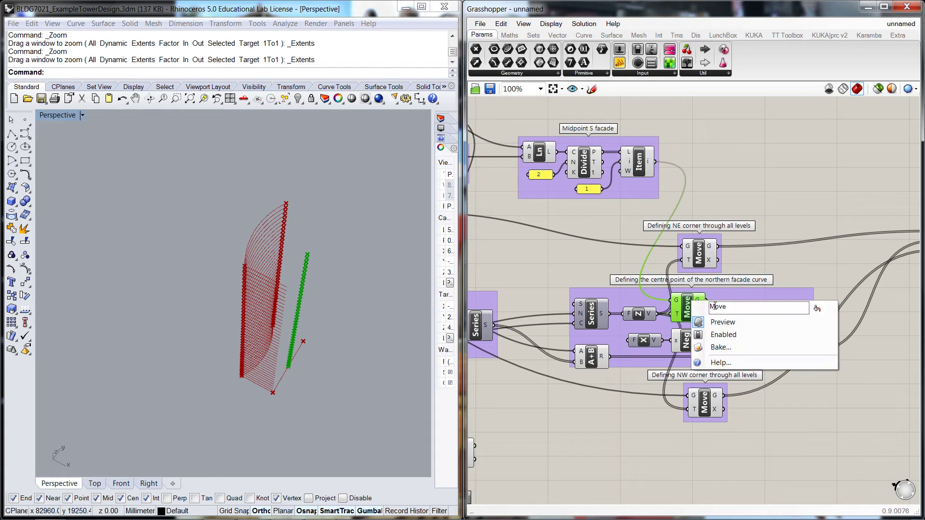
pyautogui.click(723, 323)
pyautogui.moveTo(363, 412); pyautogui.dragTo(370, 354, button='right')
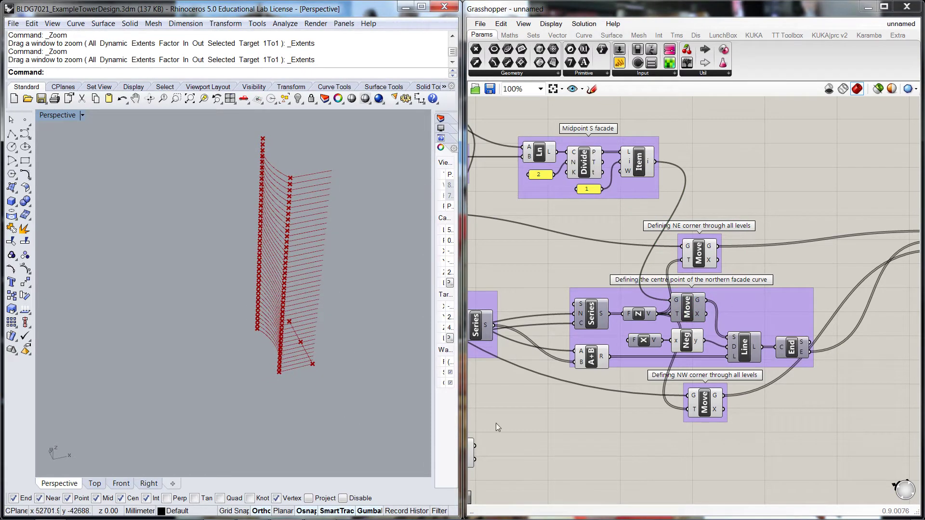
pyautogui.click(723, 427)
pyautogui.moveTo(569, 429); pyautogui.dragTo(780, 198, button='right')
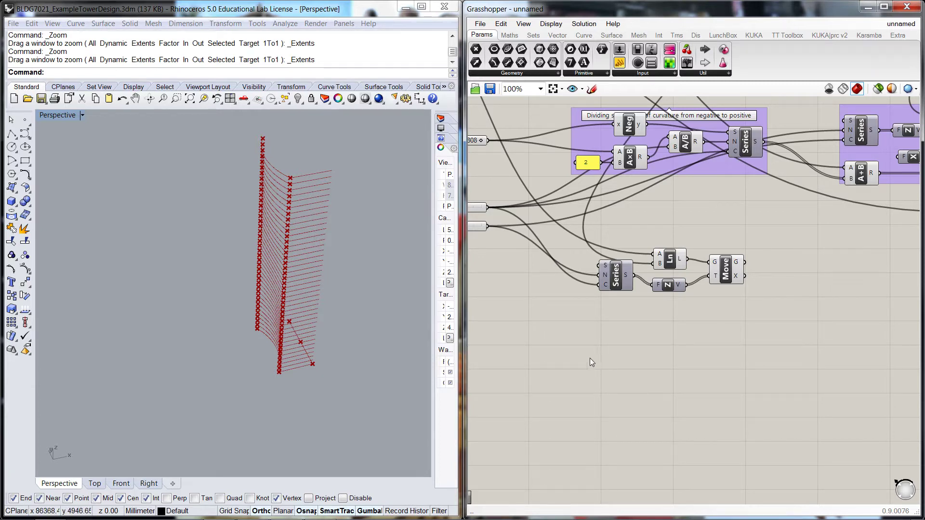
pyautogui.scroll(-2, 587, 358)
pyautogui.moveTo(593, 361); pyautogui.dragTo(680, 355, button='right')
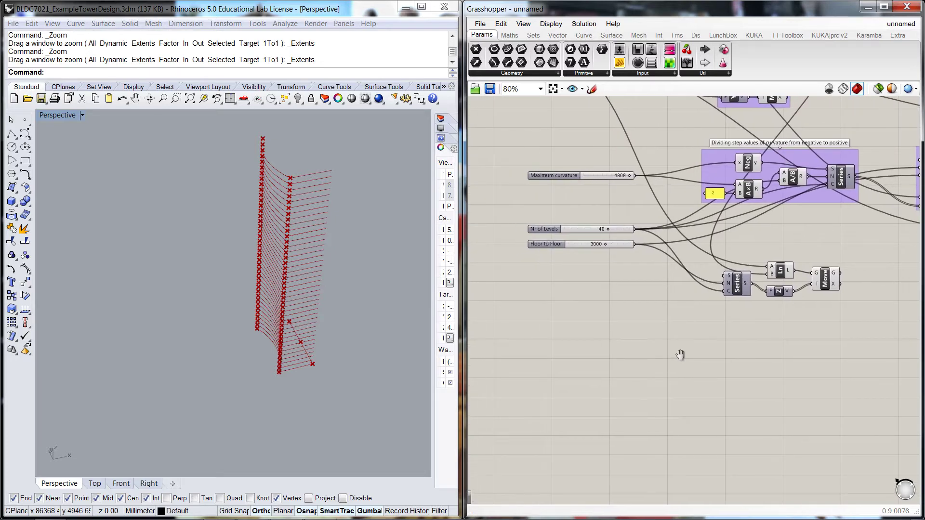
# Add a number slider with value 3000 below the Floor to Floor slider and name it "Width of Chamfer".
pyautogui.doubleClick(574, 309)
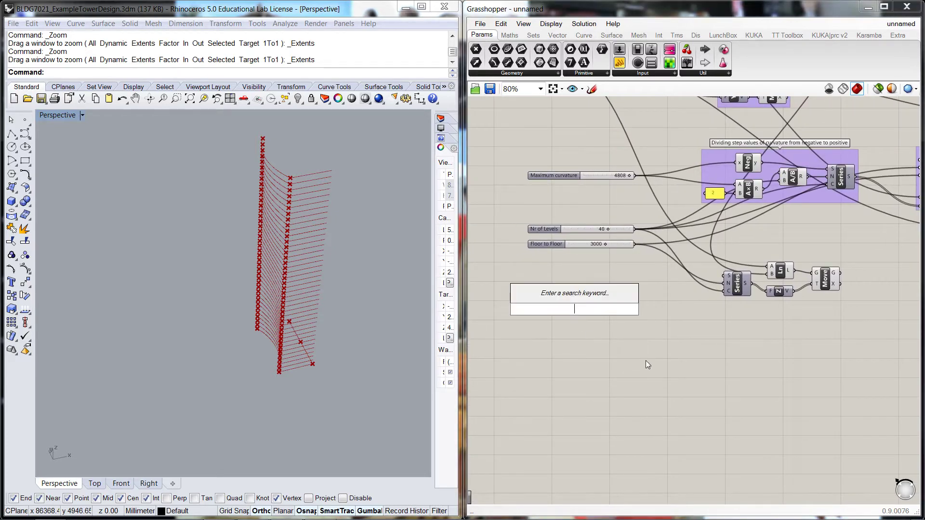
pyautogui.write('3000')
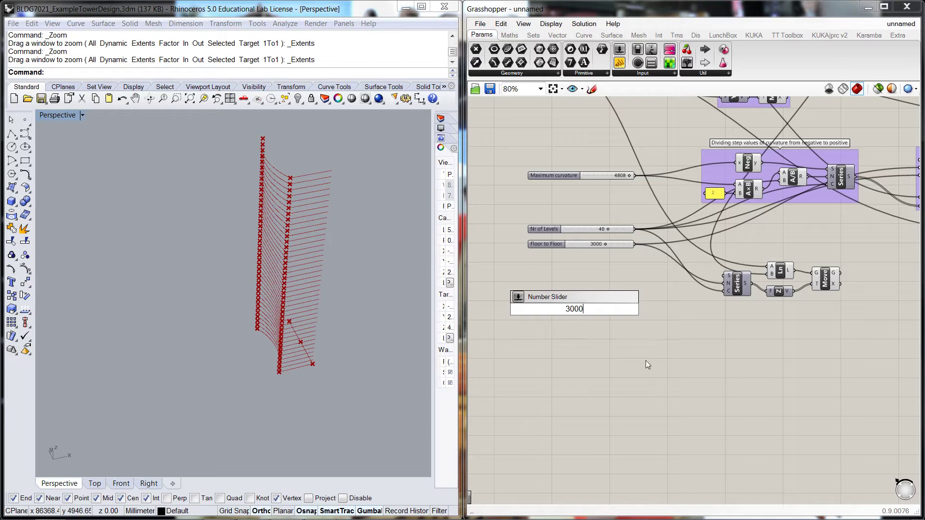
pyautogui.press('Return')
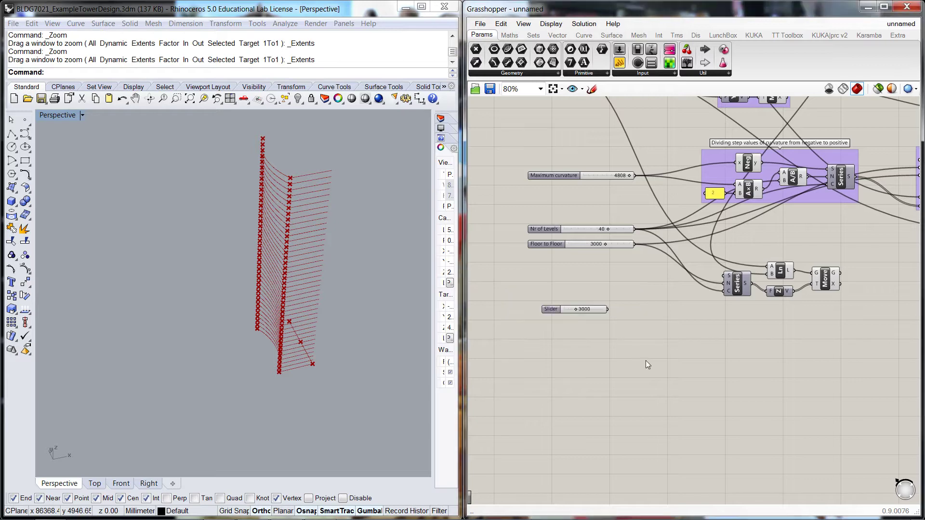
pyautogui.doubleClick(551, 310)
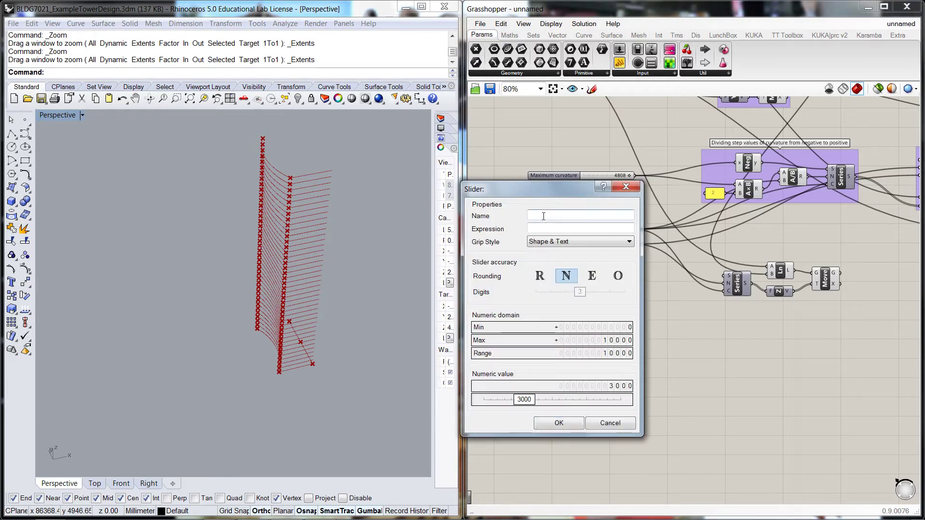
pyautogui.write('Width of')
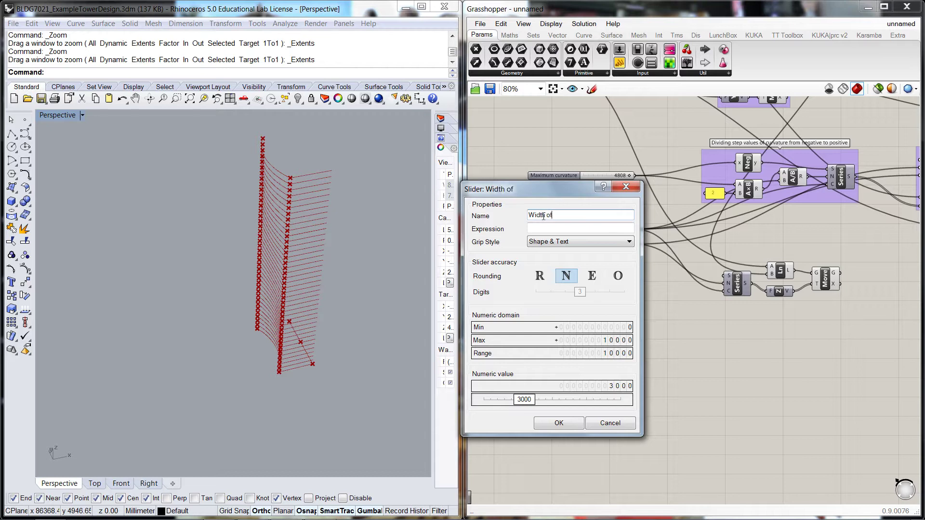
pyautogui.write(' Cha')
pyautogui.write('mfer')
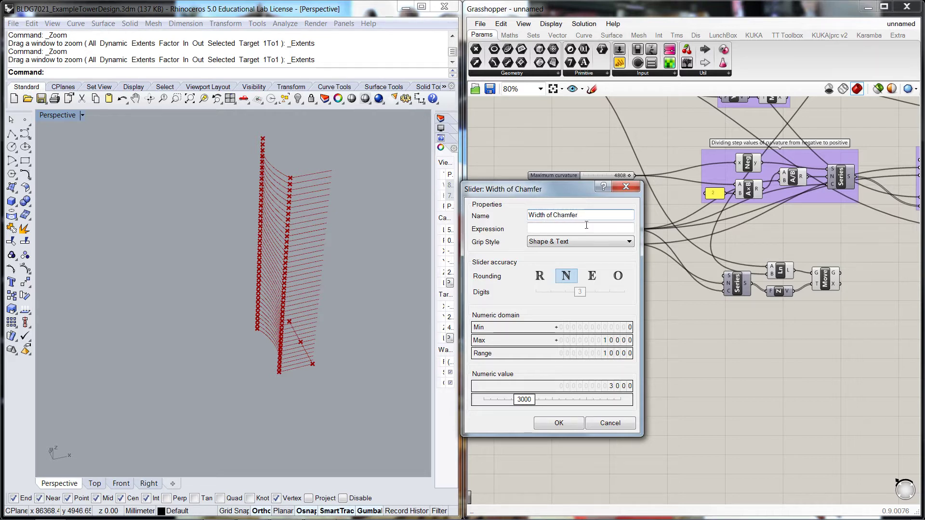
pyautogui.click(557, 423)
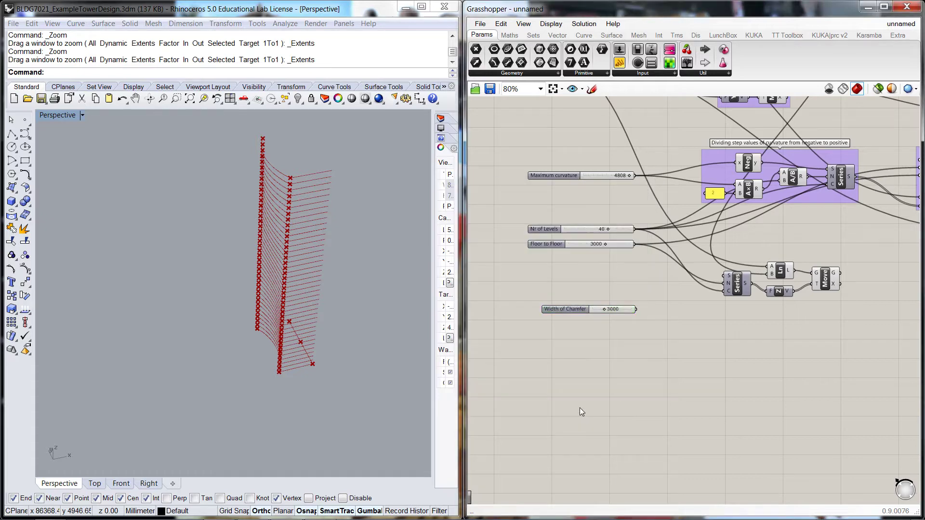
# Add a number slider with value 40 above the Width of Chamfer slider and name it "Floor level Chamfer start".
pyautogui.doubleClick(581, 286)
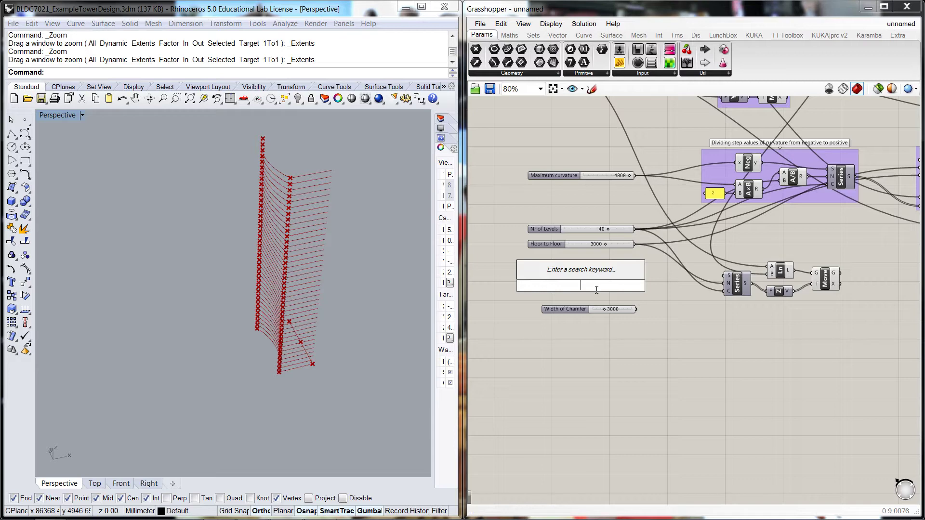
pyautogui.write('40')
pyautogui.press('Return')
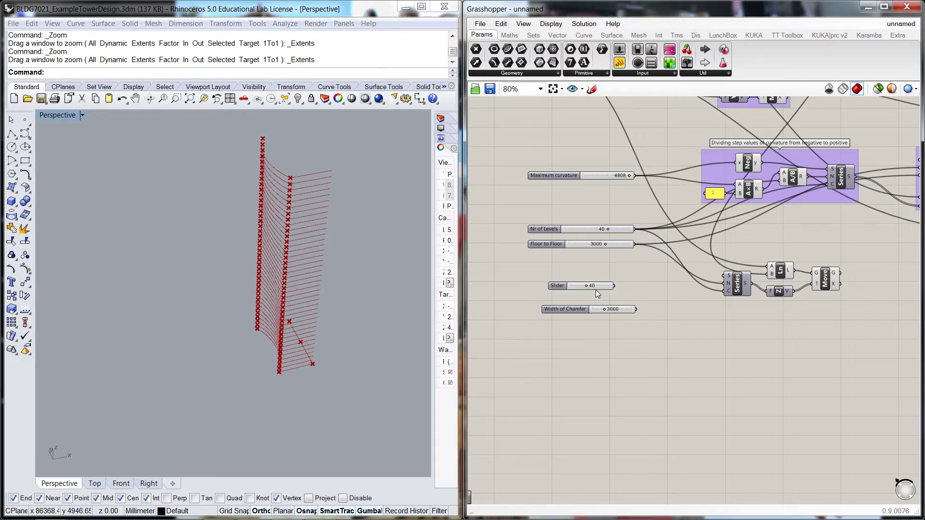
pyautogui.doubleClick(558, 286)
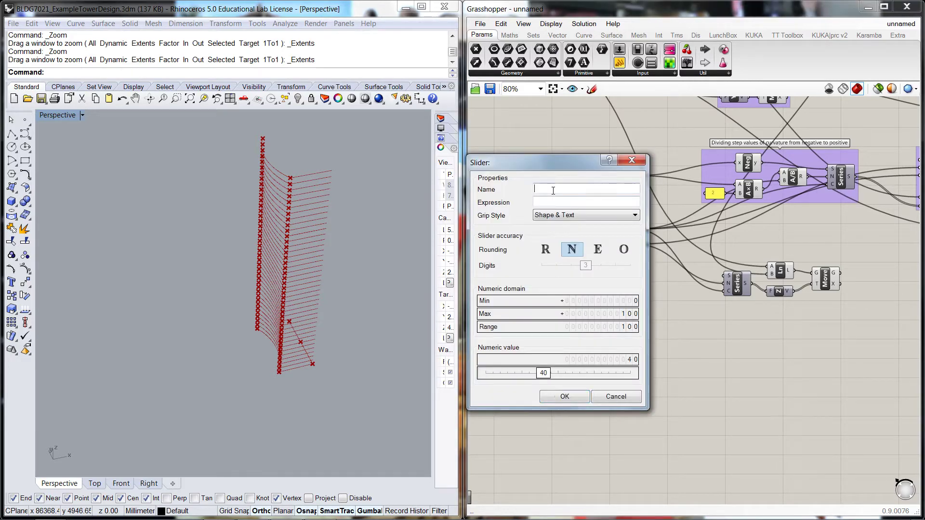
pyautogui.write('Floor le')
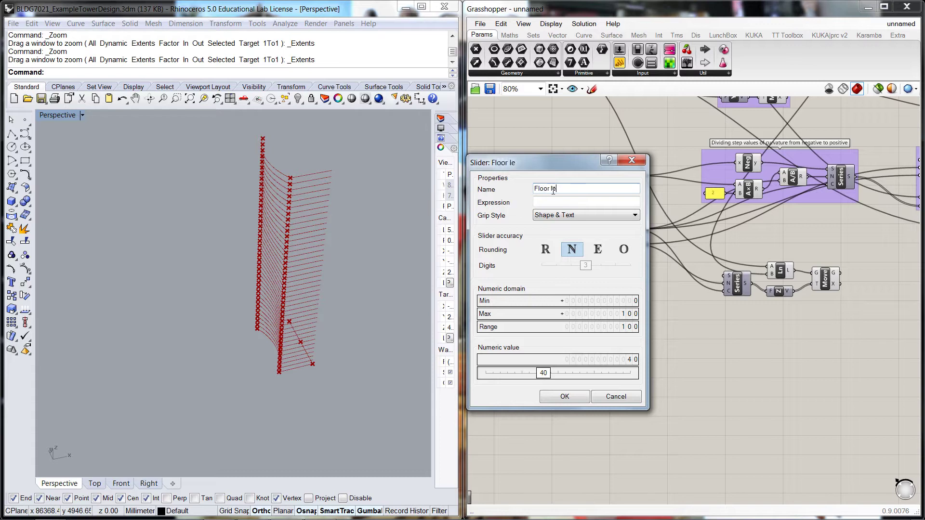
pyautogui.write('vel Cham')
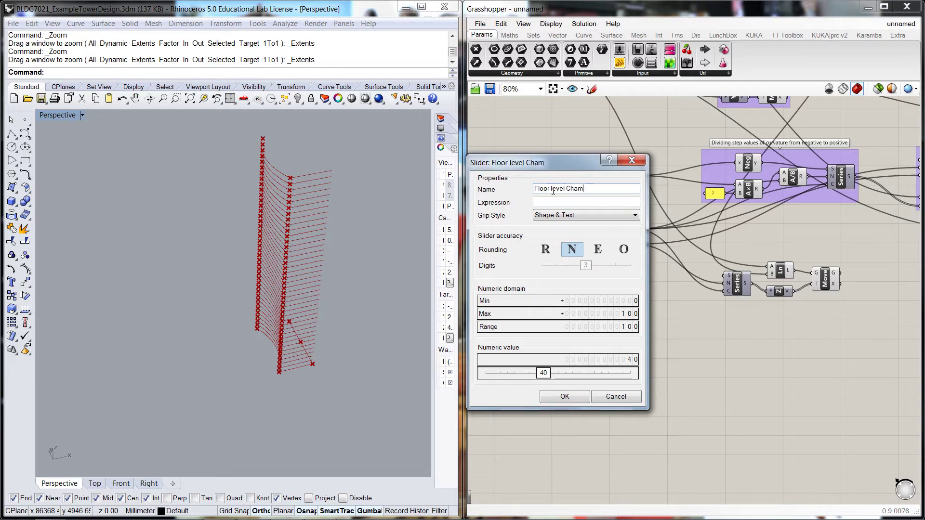
pyautogui.write('fer start')
# Set the maximum of the Floor level Chamfer start slider to 50.
pyautogui.doubleClick(603, 313)
pyautogui.write('6')
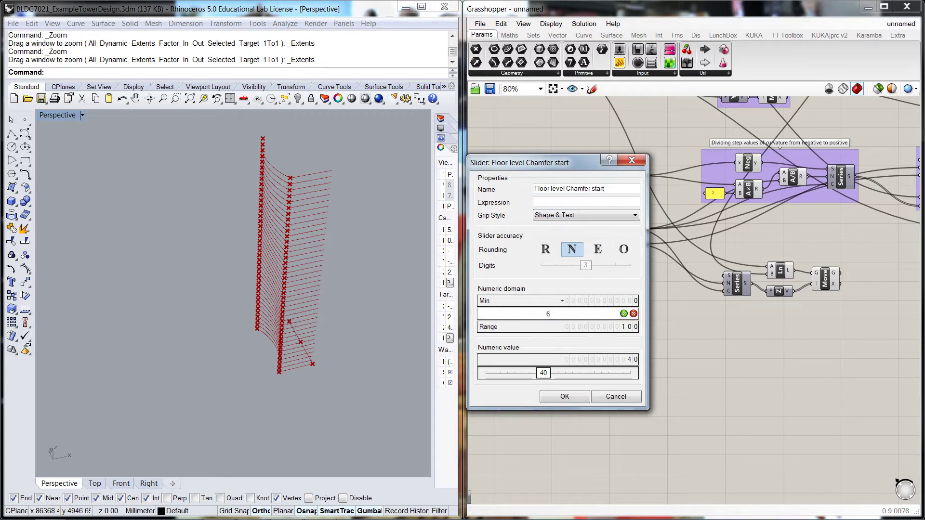
pyautogui.press('BackSpace')
pyautogui.write('50')
pyautogui.click(624, 314)
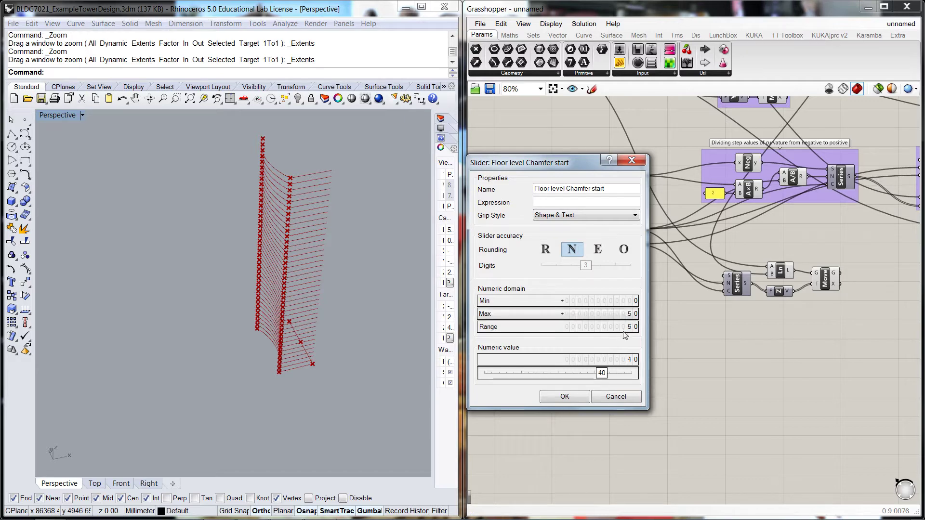
pyautogui.click(584, 399)
# Arrange the two chamfer sliders one above the other and set Floor level Chamfer start to 16.
pyautogui.moveTo(622, 310); pyautogui.dragTo(615, 333)
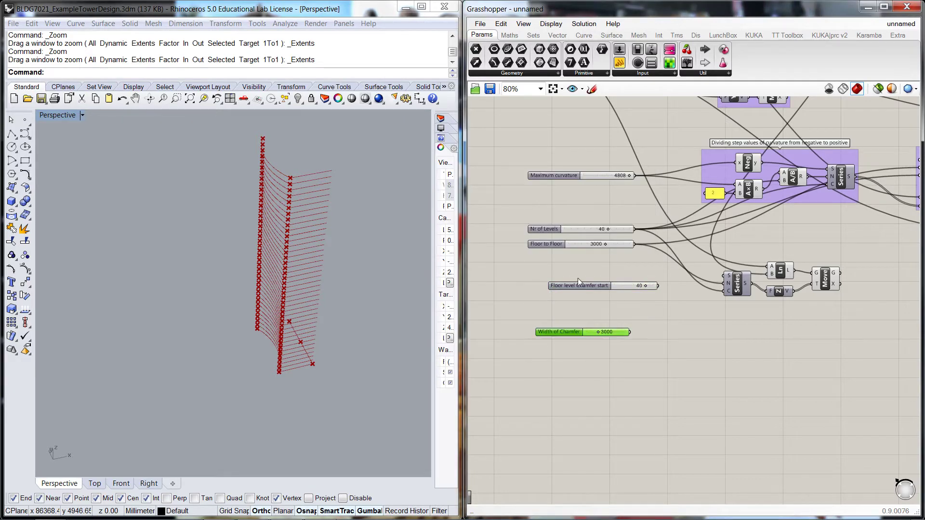
pyautogui.moveTo(580, 285); pyautogui.dragTo(564, 313)
pyautogui.moveTo(629, 315); pyautogui.dragTo(624, 318)
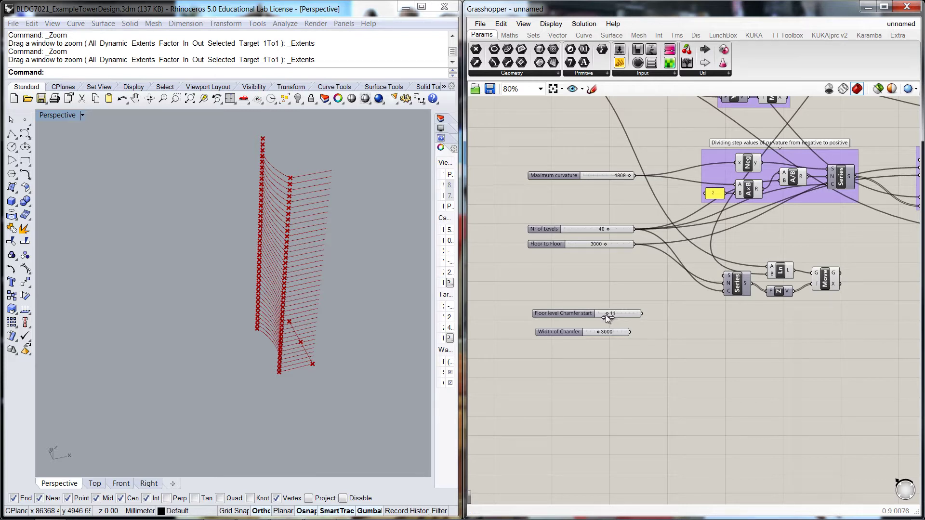
pyautogui.rightClick(655, 320)
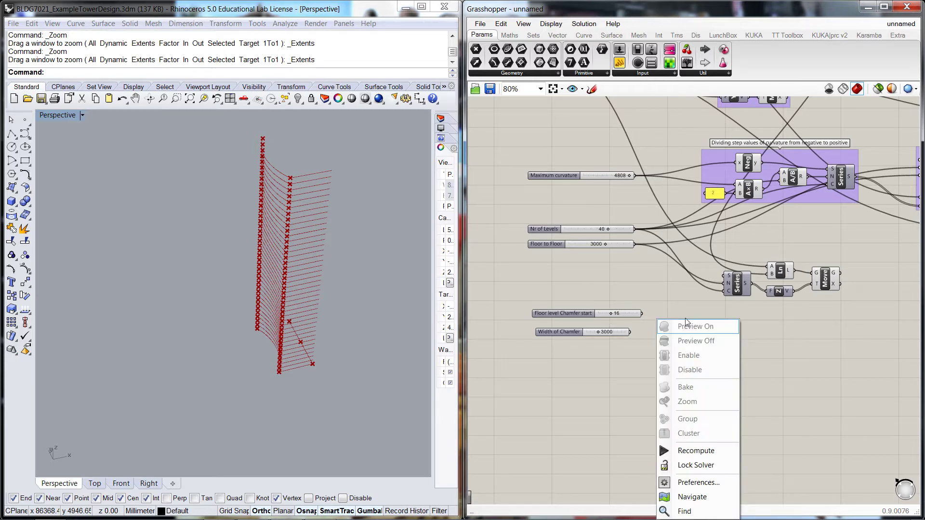
pyautogui.rightClick(692, 310)
# Add a Multiplication component that multiplies the Floor level Chamfer start slider by the Floor to Floor slider.
pyautogui.moveTo(692, 311); pyautogui.dragTo(752, 327, button='right')
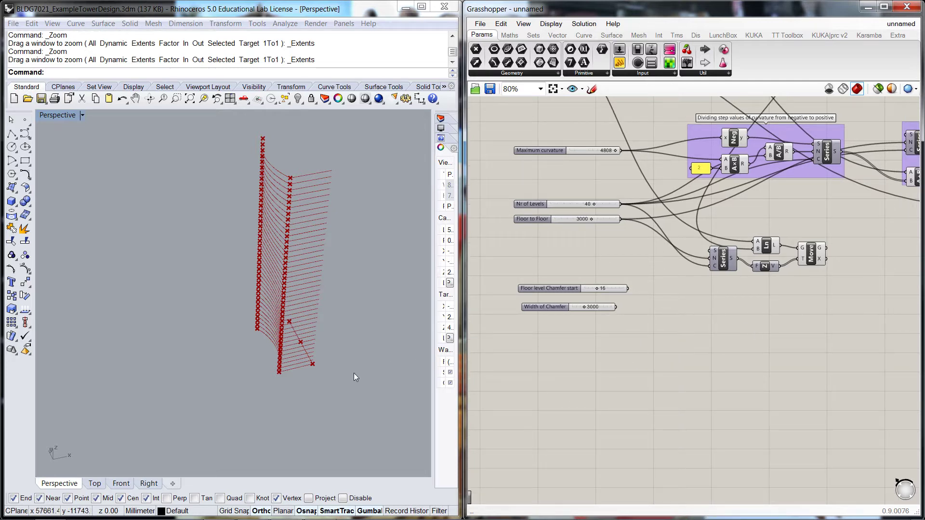
pyautogui.doubleClick(765, 311)
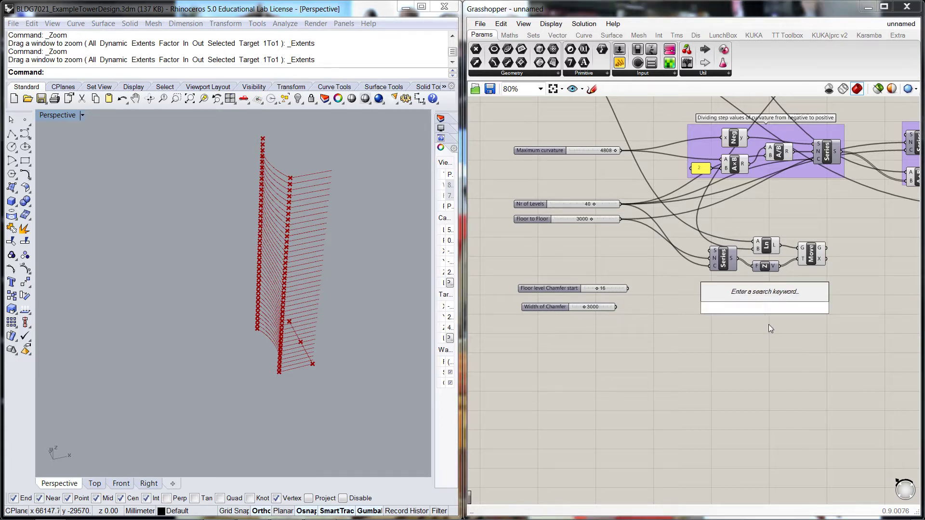
pyautogui.write('*')
pyautogui.press('Return')
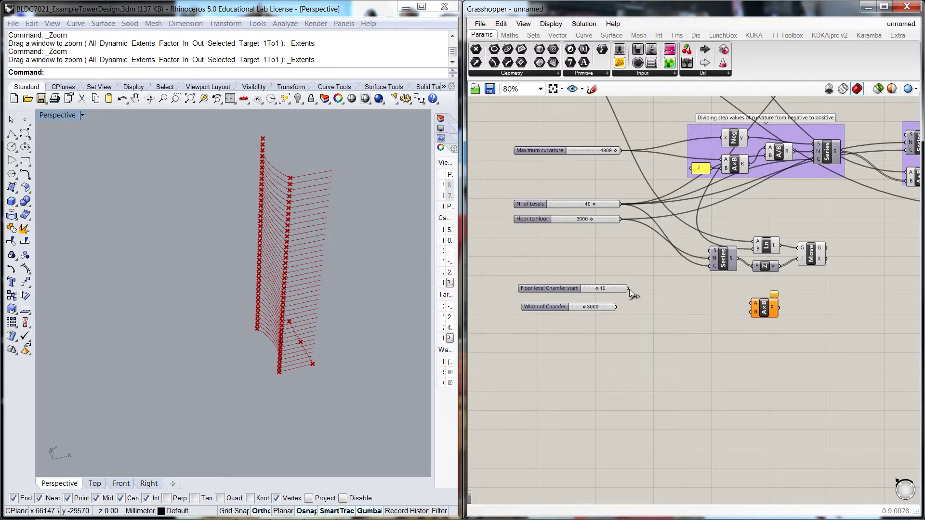
pyautogui.moveTo(629, 288); pyautogui.dragTo(753, 308)
pyautogui.rightClick(611, 177)
pyautogui.click(596, 240)
pyautogui.moveTo(619, 220); pyautogui.dragTo(752, 313)
# Add a Move component beside the chamfer height multiplication and make room between the two.
pyautogui.moveTo(737, 347); pyautogui.dragTo(723, 342, button='right')
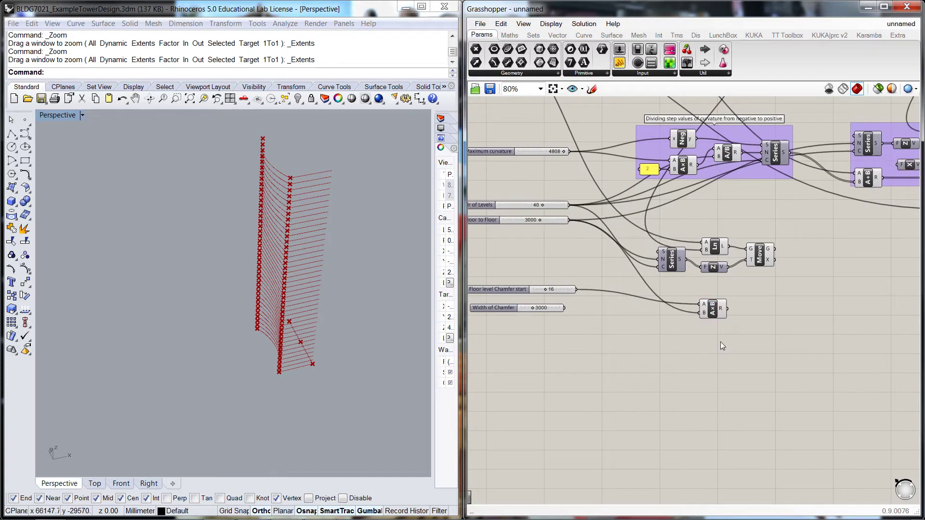
pyautogui.doubleClick(753, 320)
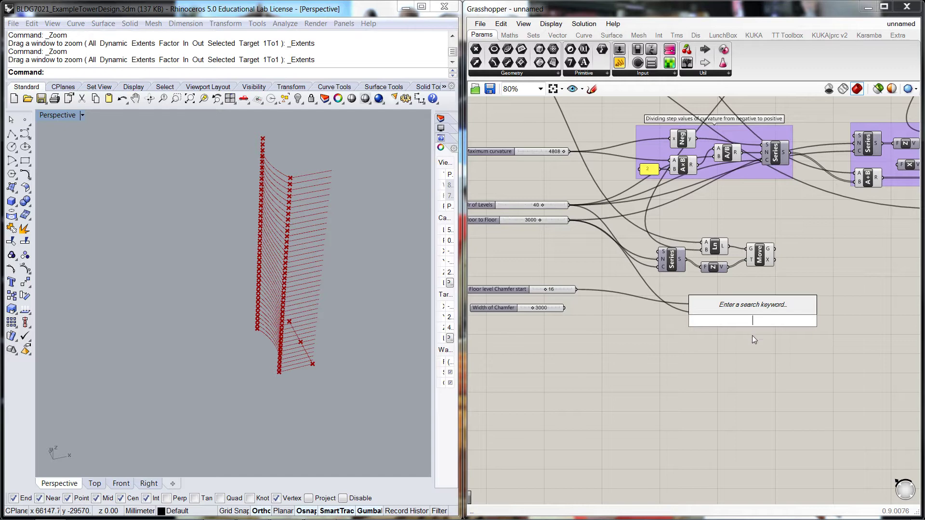
pyautogui.write('mov')
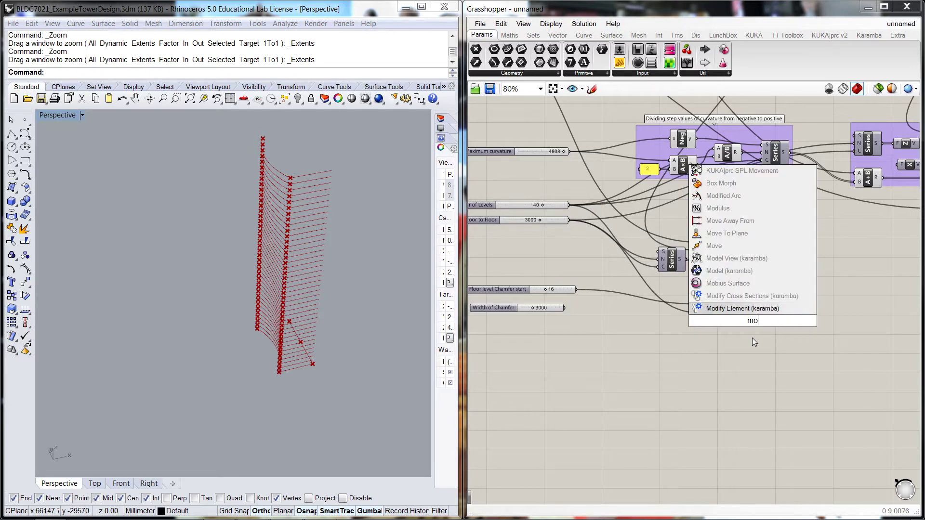
pyautogui.click(730, 309)
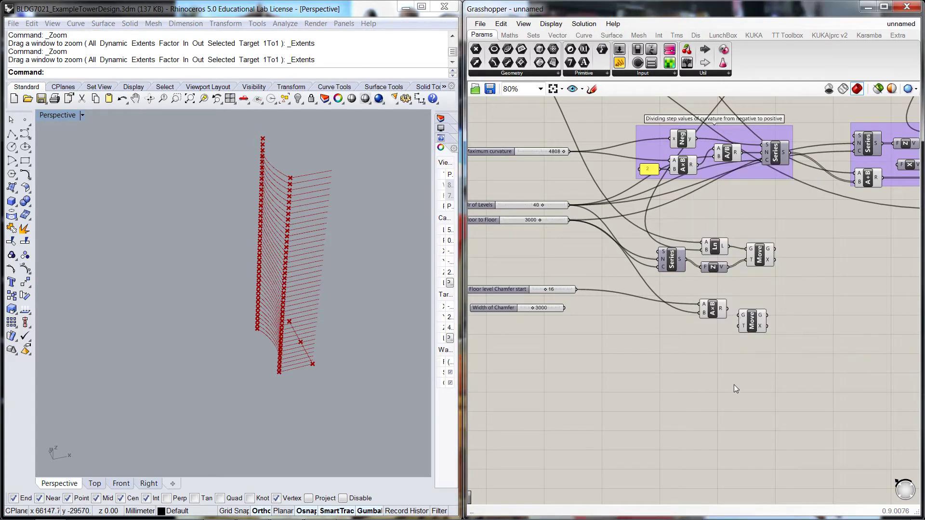
pyautogui.moveTo(713, 310); pyautogui.dragTo(690, 309)
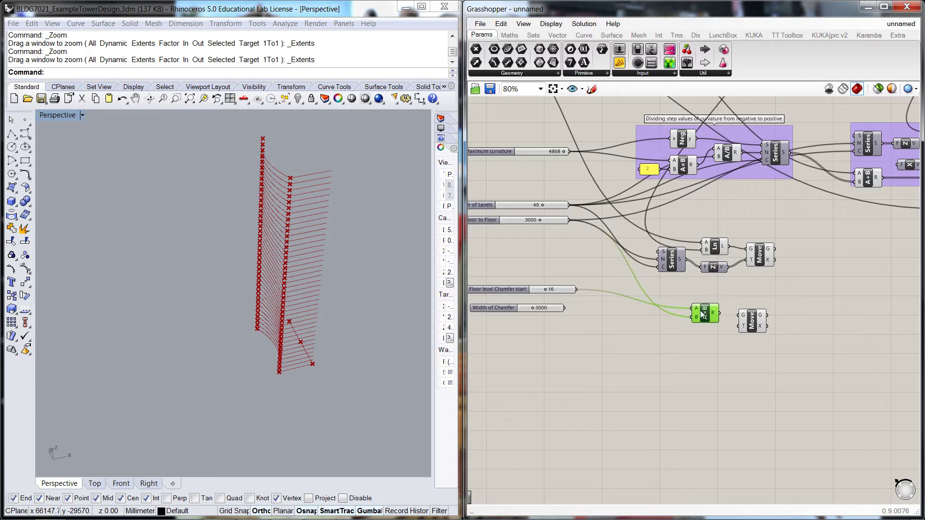
# Add a Unit Z vector driven by the chamfer height multiplication and connect it to the new Move component's motion input.
pyautogui.doubleClick(709, 335)
pyautogui.write('z')
pyautogui.press('Return')
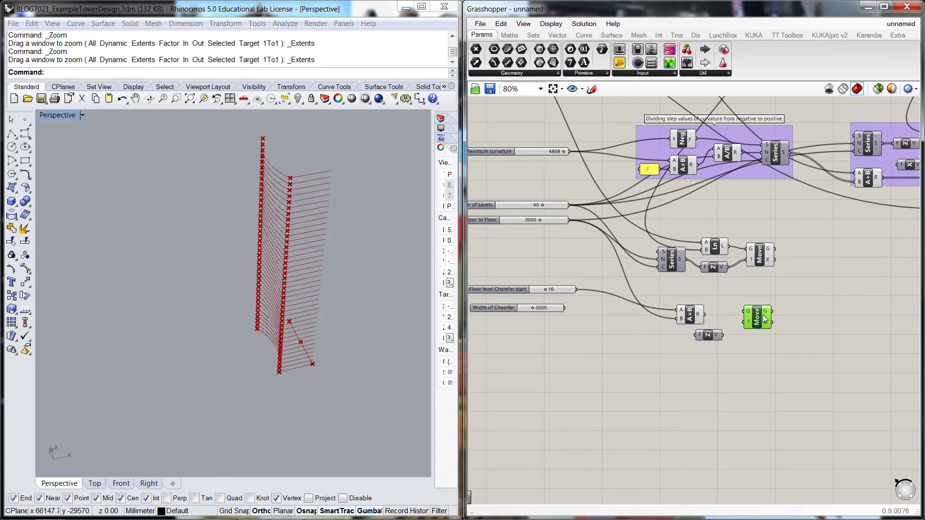
pyautogui.moveTo(703, 319)
pyautogui.mouseDown()
pyautogui.moveTo(687, 319)
pyautogui.moveTo(715, 315)
pyautogui.mouseUp()
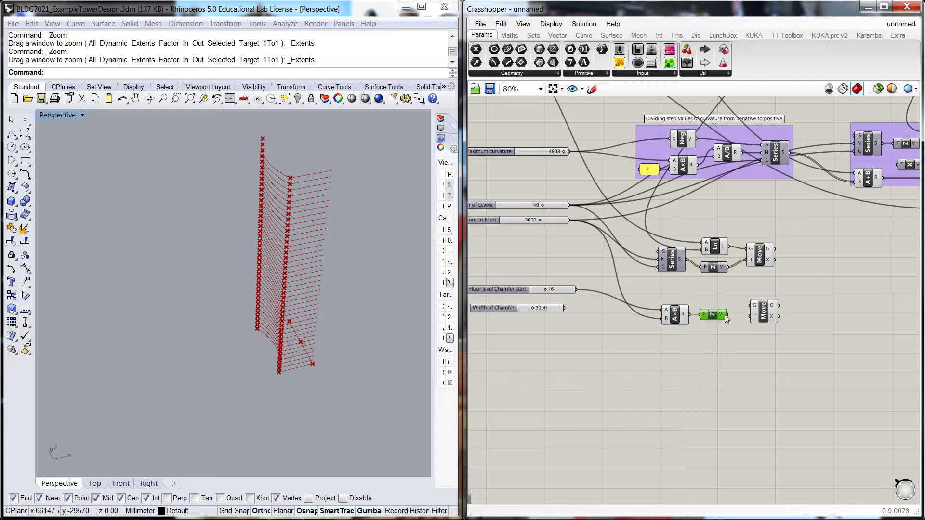
pyautogui.moveTo(726, 314); pyautogui.dragTo(681, 319)
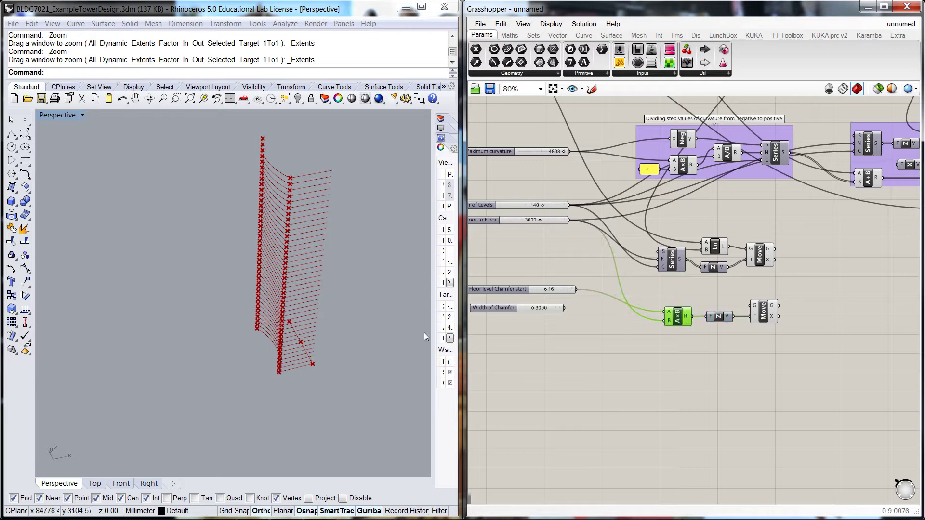
# Connect the moved point of the SW corner group to the new Move's geometry input, and check the resulting point in the Perspective view.
pyautogui.moveTo(819, 274); pyautogui.dragTo(763, 420, button='right')
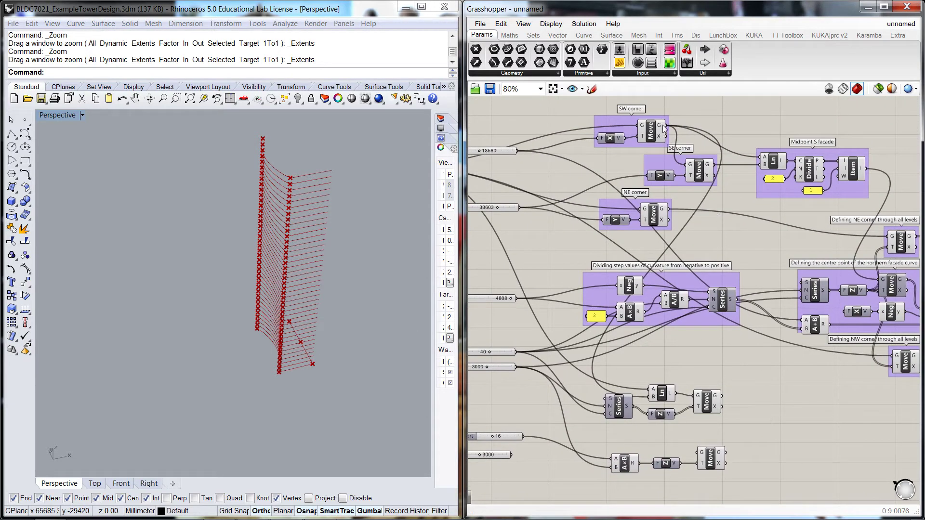
pyautogui.moveTo(666, 125); pyautogui.dragTo(699, 452)
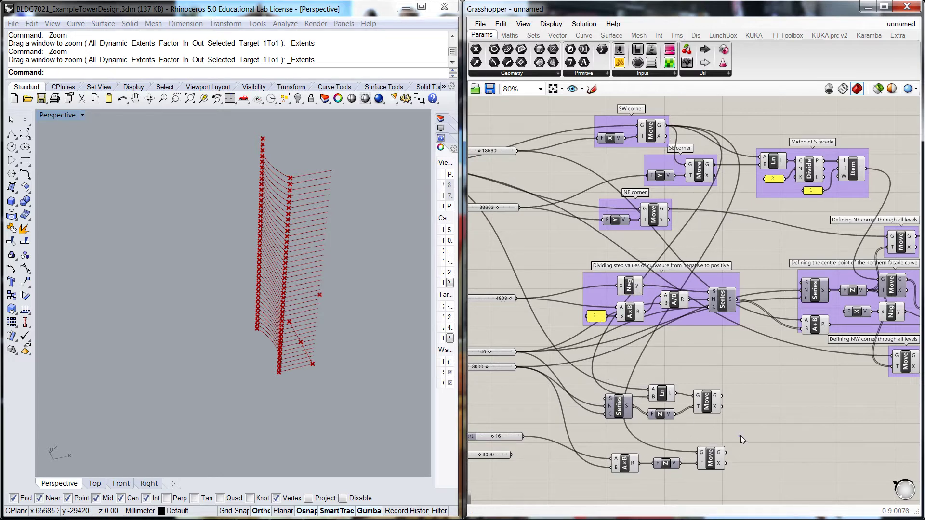
pyautogui.moveTo(357, 320); pyautogui.dragTo(302, 305, button='right')
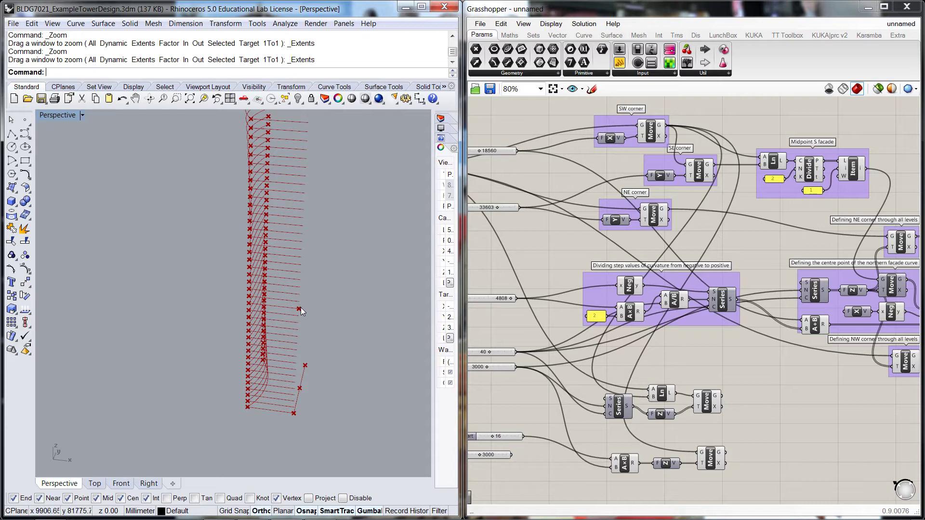
# Add Multiplication, Unit Z and Move components in a row below the chamfer start height components.
pyautogui.scroll(-2, 752, 390)
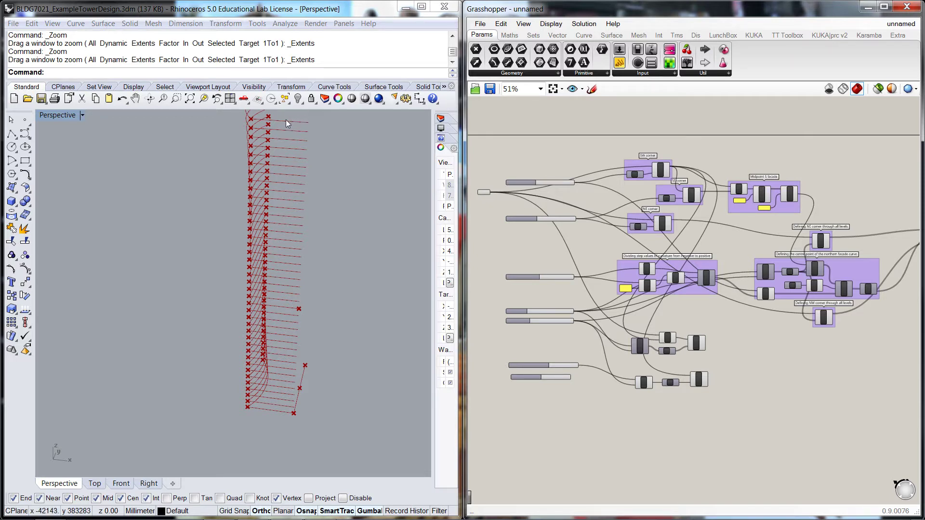
pyautogui.scroll(3, 715, 397)
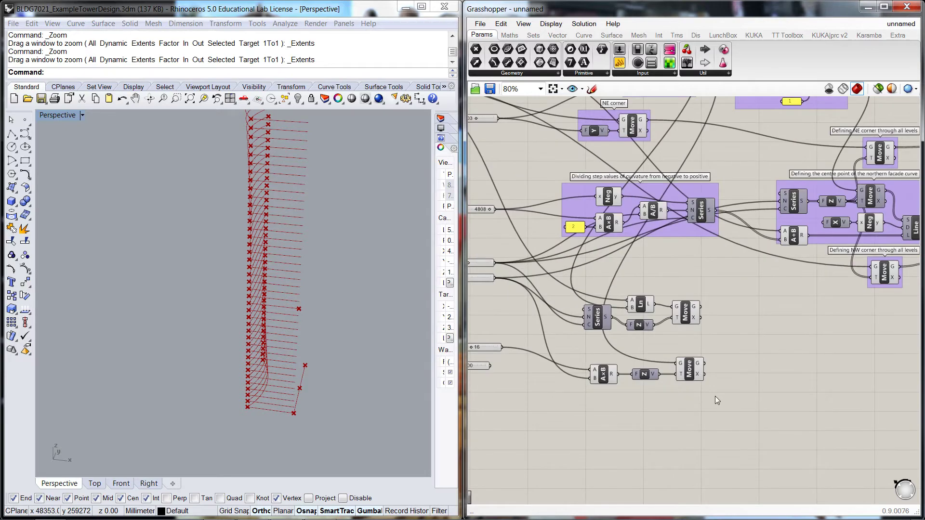
pyautogui.doubleClick(660, 423)
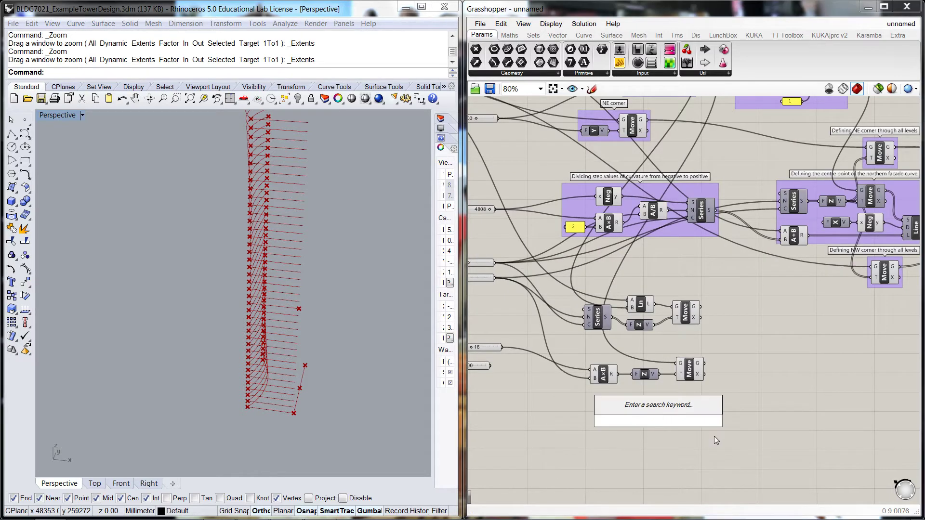
pyautogui.write('multiplication')
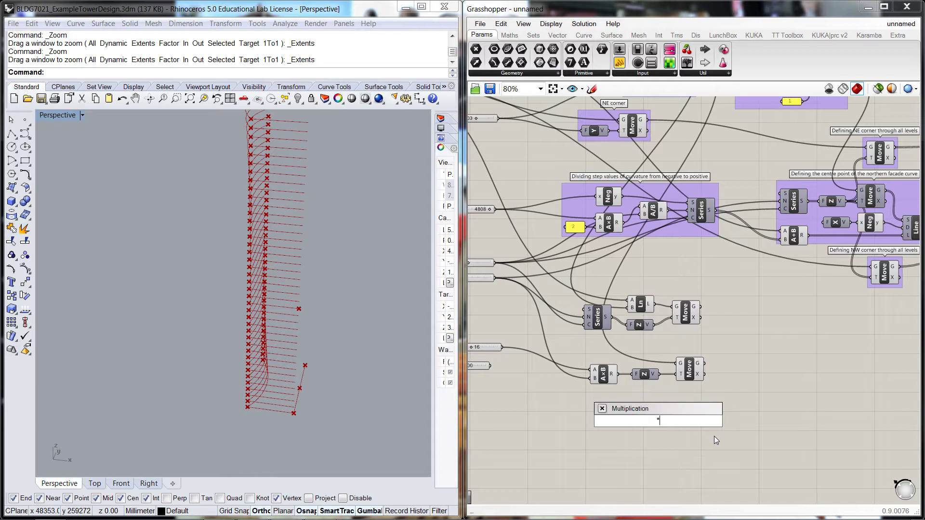
pyautogui.press('Return')
pyautogui.doubleClick(706, 415)
pyautogui.write('unit z')
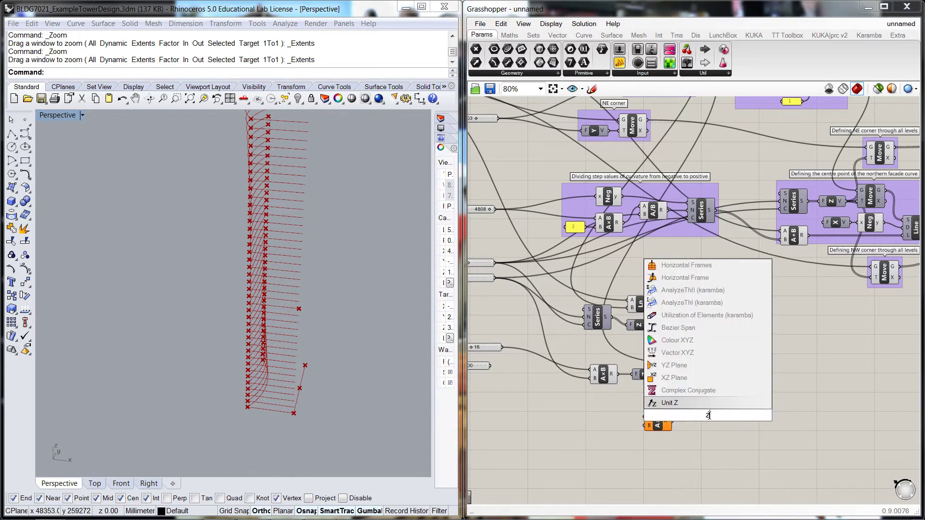
pyautogui.click(684, 398)
pyautogui.doubleClick(757, 429)
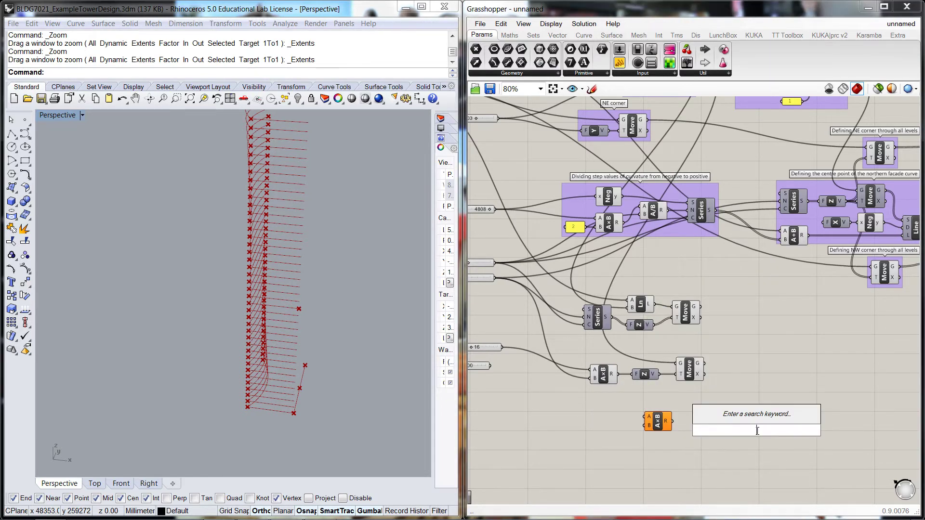
pyautogui.write('mov')
pyautogui.press('Return')
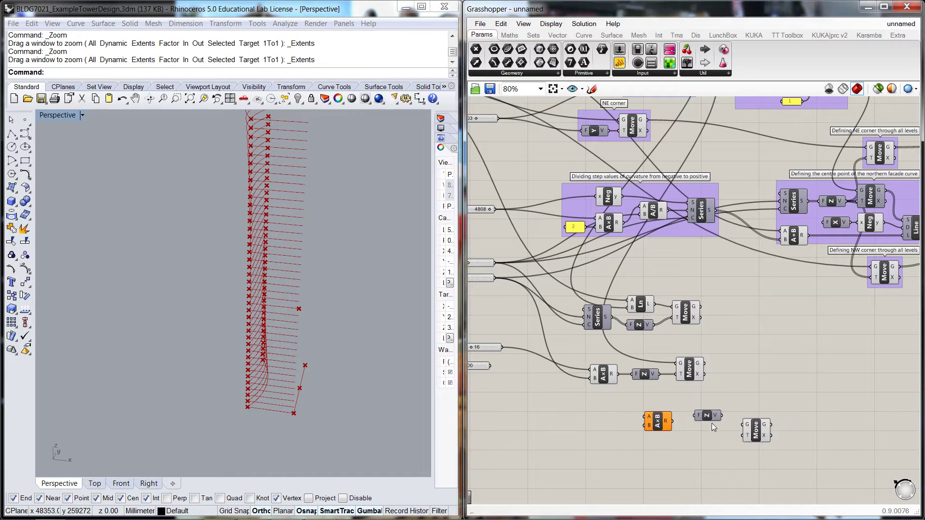
# Align the three new components and chain the multiplication result through Unit Z into the Move's motion input.
pyautogui.moveTo(756, 431); pyautogui.dragTo(732, 424)
pyautogui.moveTo(672, 422); pyautogui.dragTo(688, 422)
pyautogui.click(690, 438)
# Connect the Nr of Levels and Floor to Floor sliders to the A and B inputs of the new multiplication.
pyautogui.scroll(-2, 656, 444)
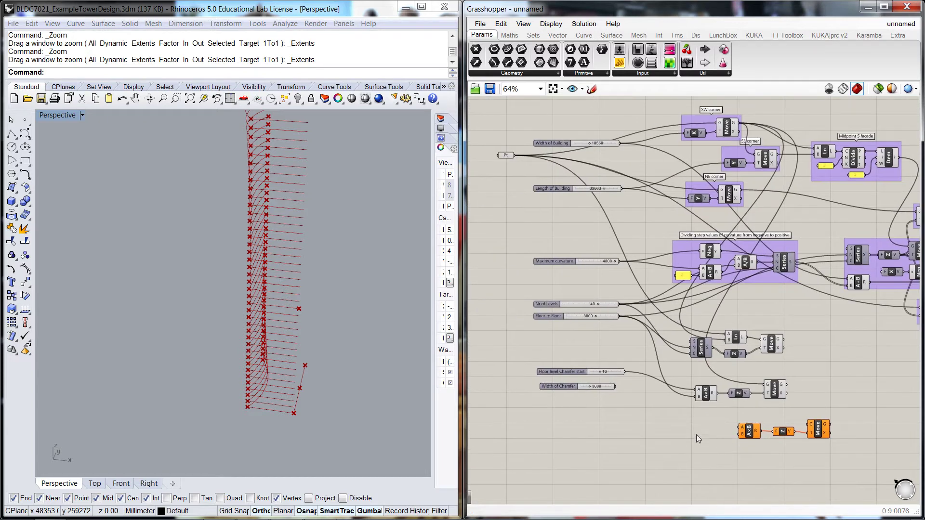
pyautogui.moveTo(643, 398); pyautogui.dragTo(596, 372, button='right')
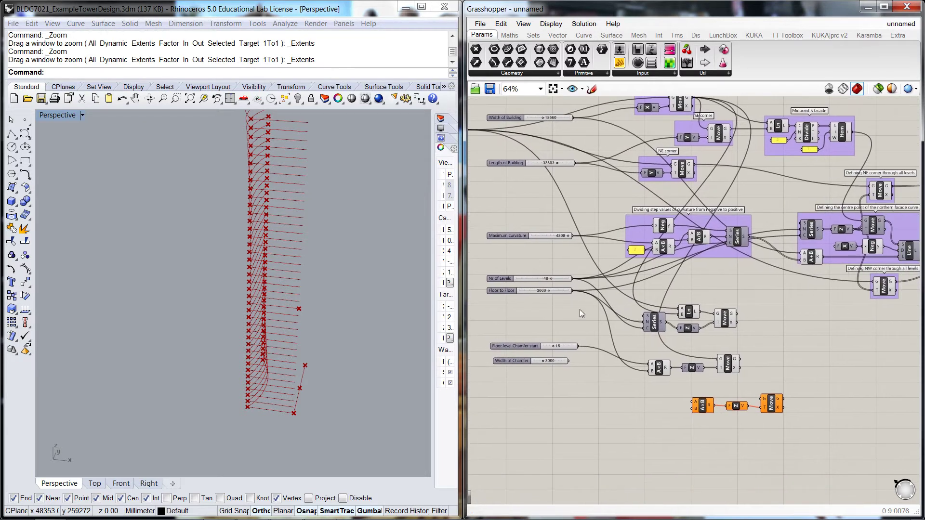
pyautogui.moveTo(575, 283); pyautogui.dragTo(692, 403)
pyautogui.moveTo(573, 292); pyautogui.dragTo(695, 409)
# Connect the moved point of the SW corner group to the geometry input of the lowest Move component.
pyautogui.scroll(-1, 675, 419)
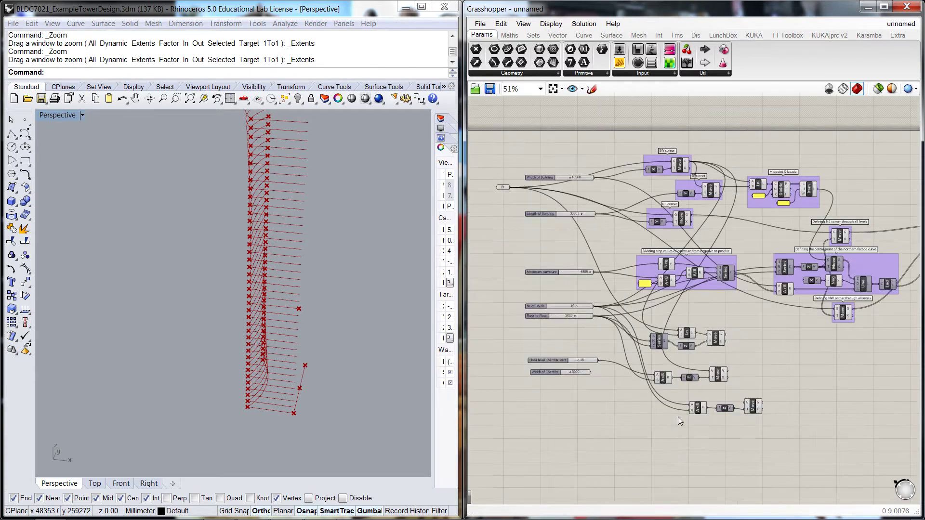
pyautogui.scroll(2, 690, 203)
pyautogui.moveTo(692, 158); pyautogui.dragTo(778, 447)
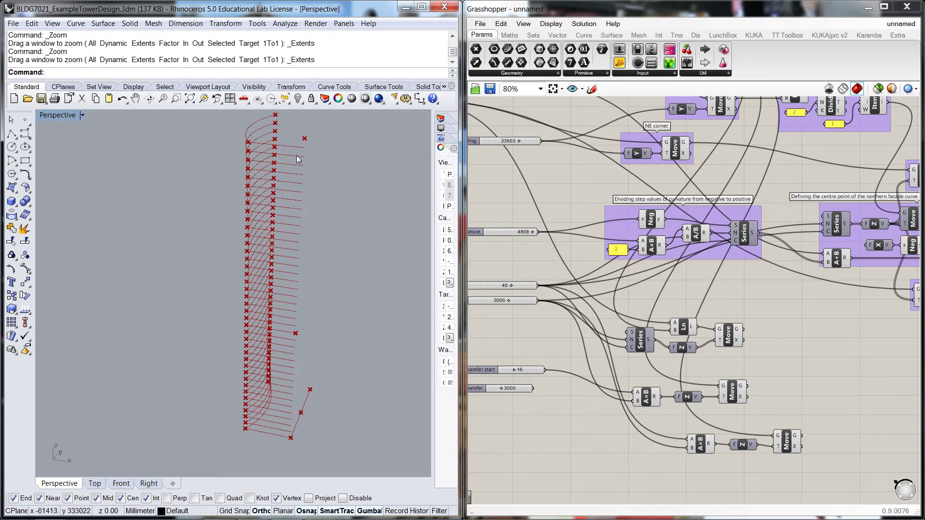
# Add a Subtraction component below the multiplication that drives the tower-top height.
pyautogui.moveTo(690, 470); pyautogui.dragTo(730, 444, button='right')
pyautogui.doubleClick(689, 444)
pyautogui.write('-')
pyautogui.press('Return')
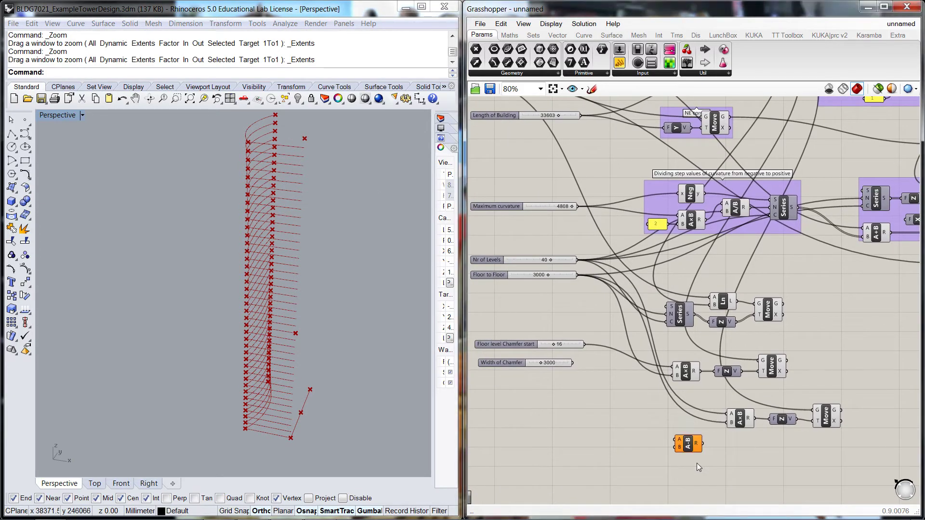
# Add a compact panel containing 1 and connect it to the Subtraction's B input, placing both beside the tower-top multiplication.
pyautogui.doubleClick(641, 445)
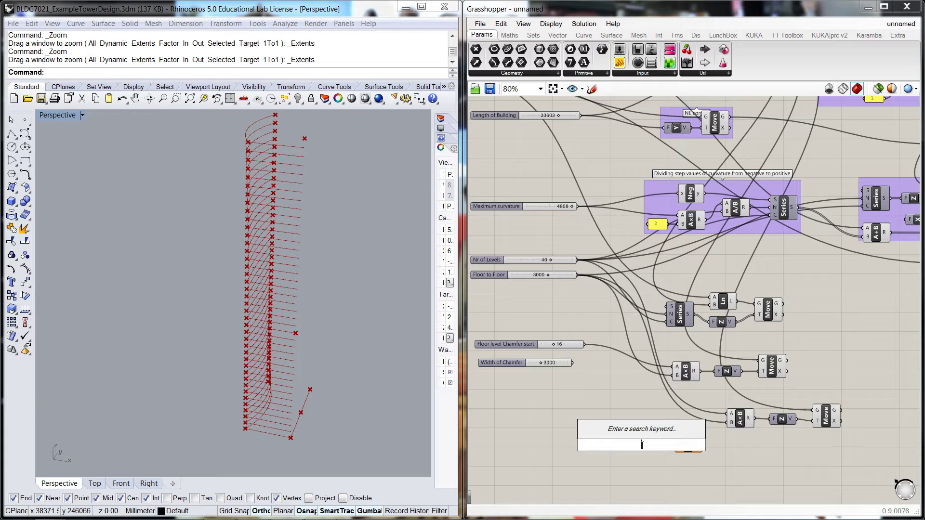
pyautogui.write('"')
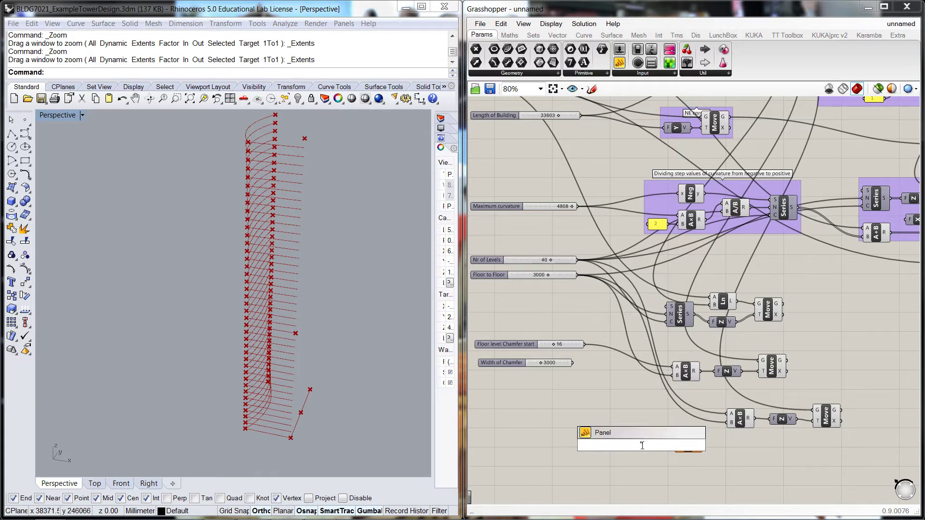
pyautogui.press('Return')
pyautogui.doubleClick(641, 445)
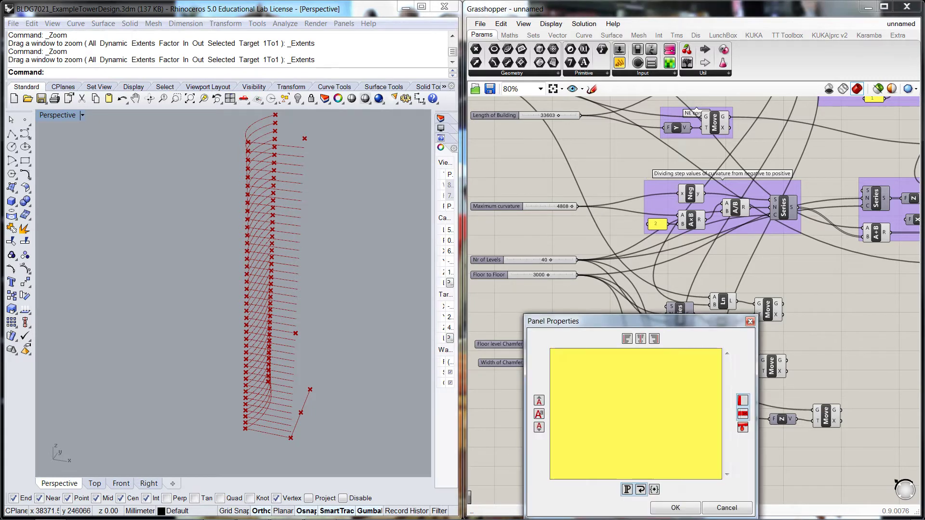
pyautogui.write('1')
pyautogui.click(694, 507)
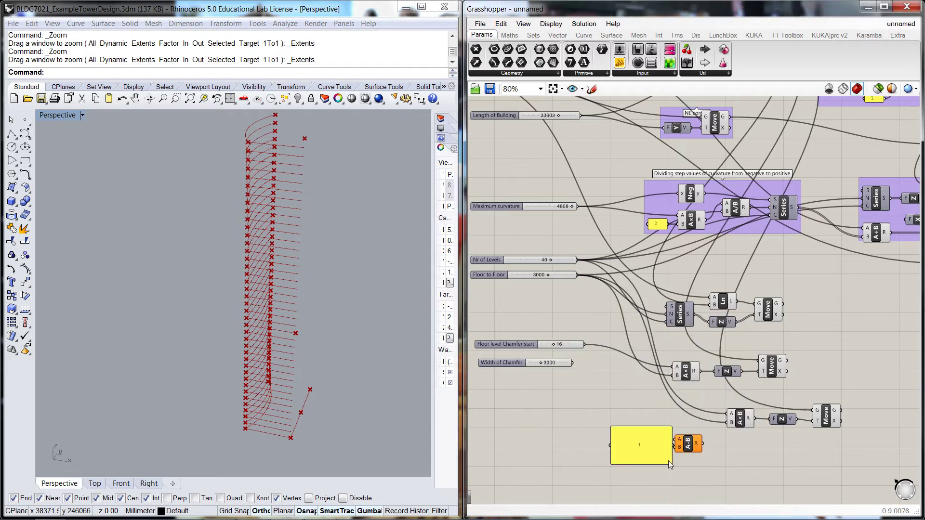
pyautogui.moveTo(669, 461)
pyautogui.mouseDown()
pyautogui.moveTo(629, 446)
pyautogui.moveTo(630, 434)
pyautogui.moveTo(656, 432)
pyautogui.moveTo(631, 433)
pyautogui.moveTo(676, 448)
pyautogui.mouseUp()
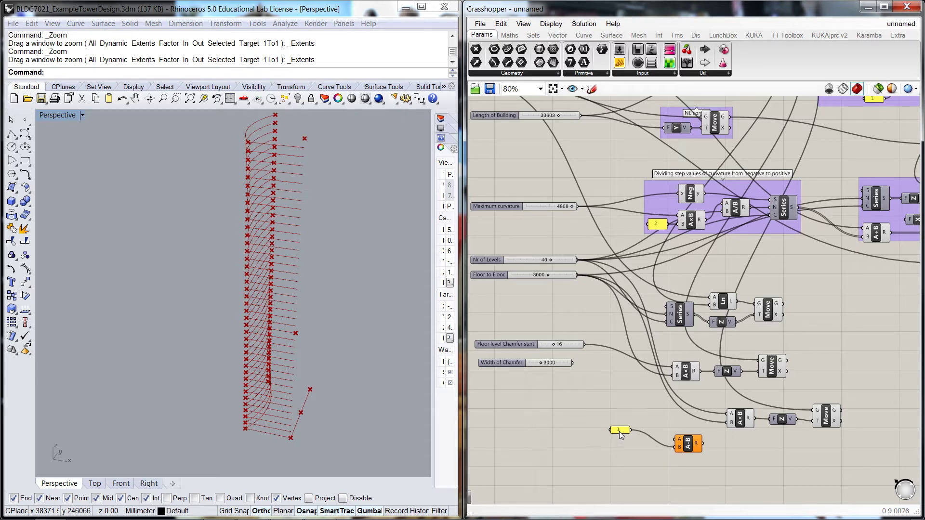
pyautogui.moveTo(620, 435); pyautogui.dragTo(708, 446)
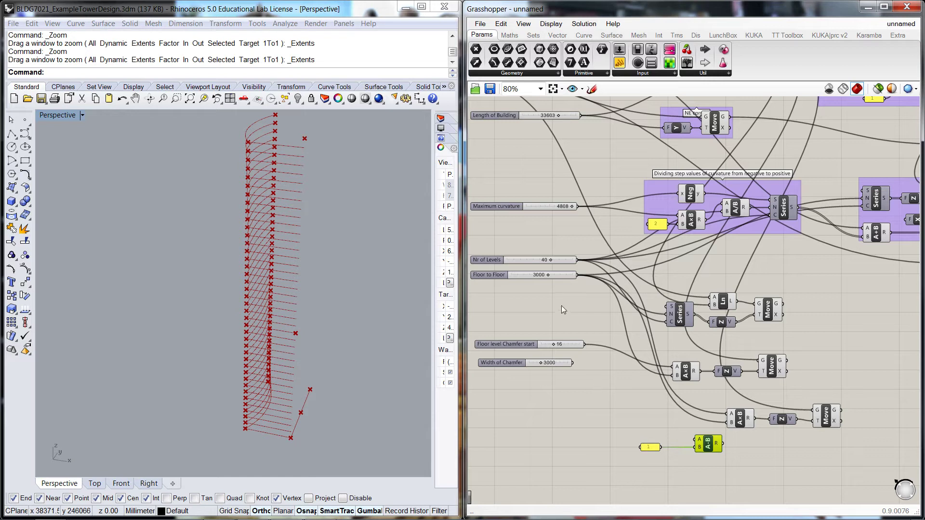
# Subtract the panel value from Nr of Levels and feed the result into the multiplication's A input, replacing the direct slider connection.
pyautogui.moveTo(577, 261); pyautogui.dragTo(697, 444)
pyautogui.click(755, 444)
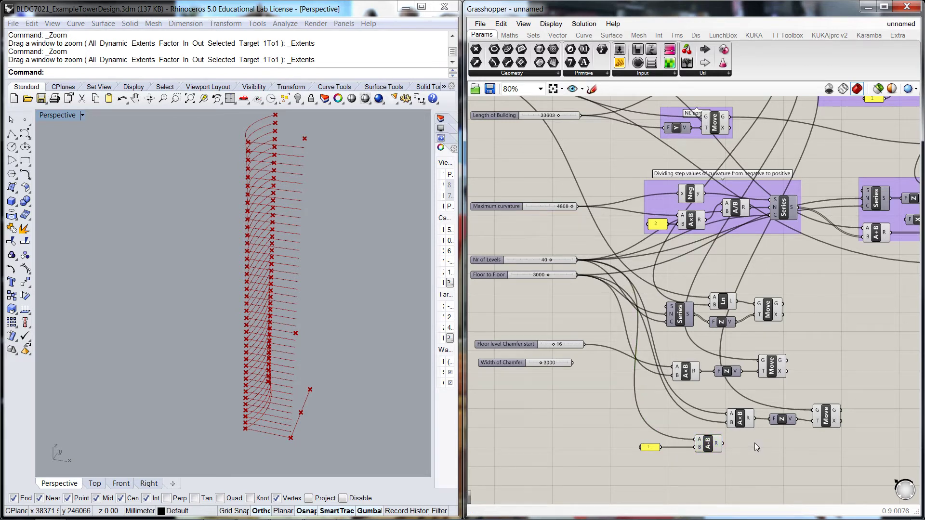
pyautogui.click(739, 422)
pyautogui.moveTo(739, 423); pyautogui.dragTo(742, 430)
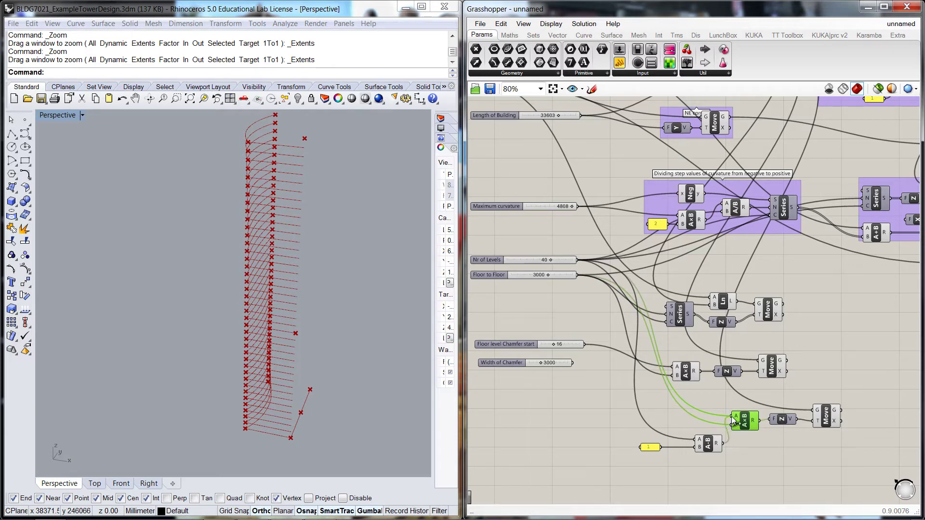
pyautogui.click(740, 439)
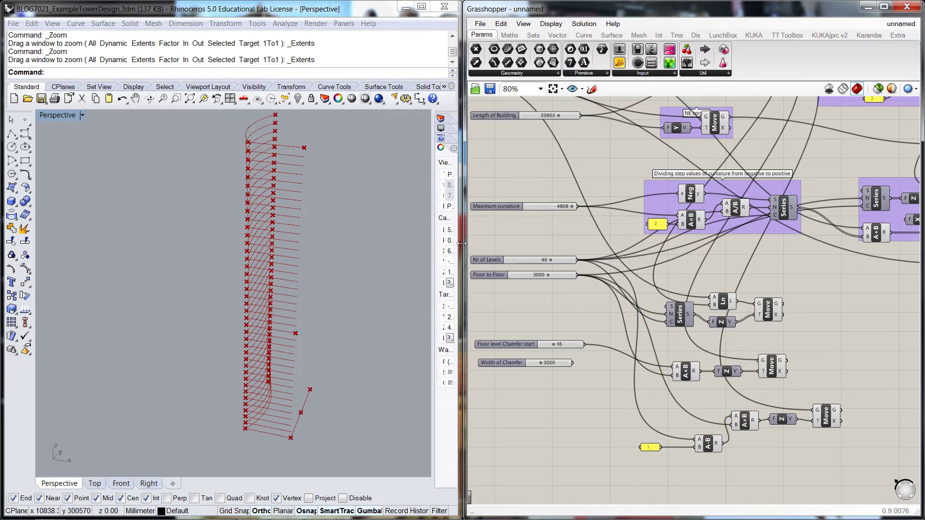
# Tidy the Subtraction component and its value panel closer to the tower-top multiplication.
pyautogui.moveTo(708, 446); pyautogui.dragTo(704, 435)
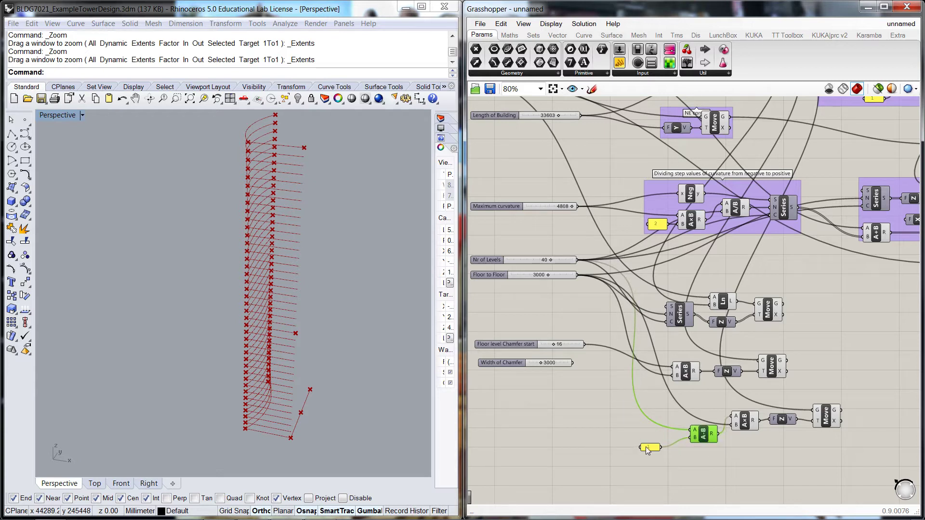
pyautogui.moveTo(647, 450); pyautogui.dragTo(664, 442)
pyautogui.click(667, 449)
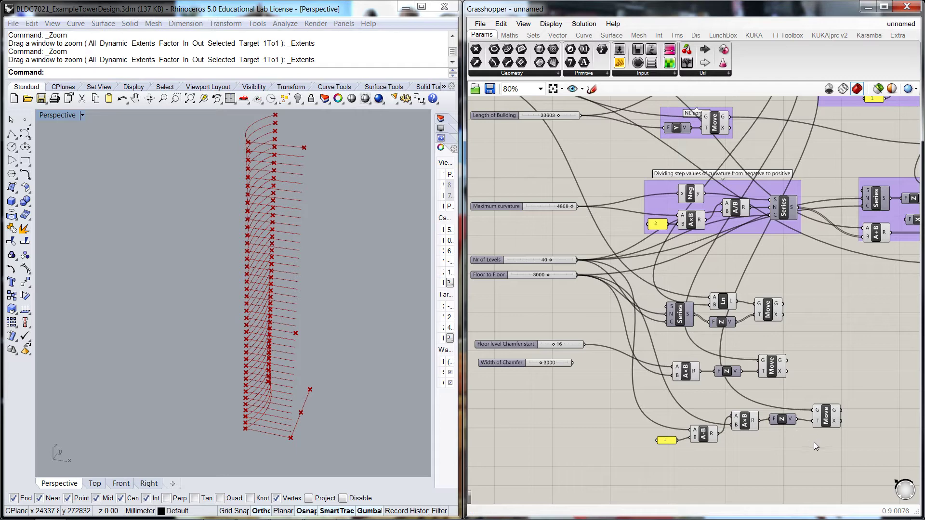
# Add another Move component beside the two chamfer-point Moves, in the empty canvas area.
pyautogui.moveTo(814, 442); pyautogui.dragTo(686, 440, button='right')
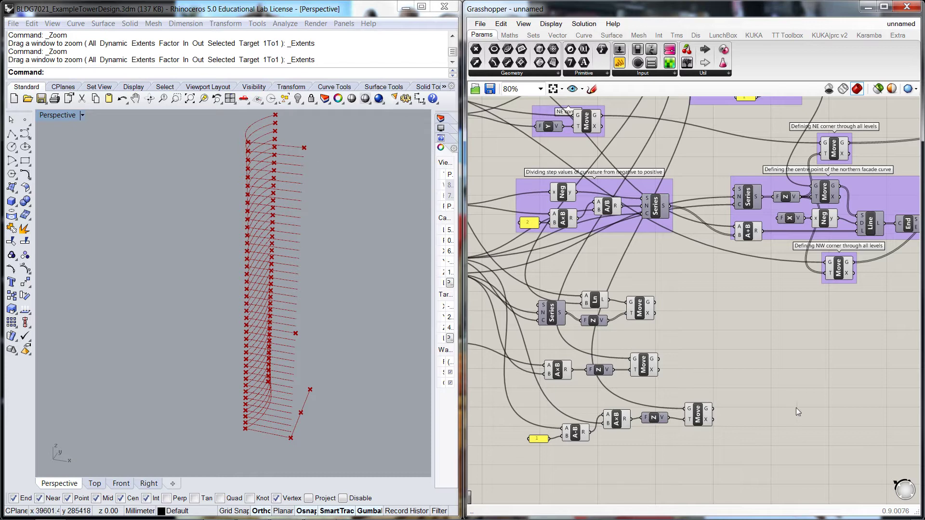
pyautogui.doubleClick(792, 389)
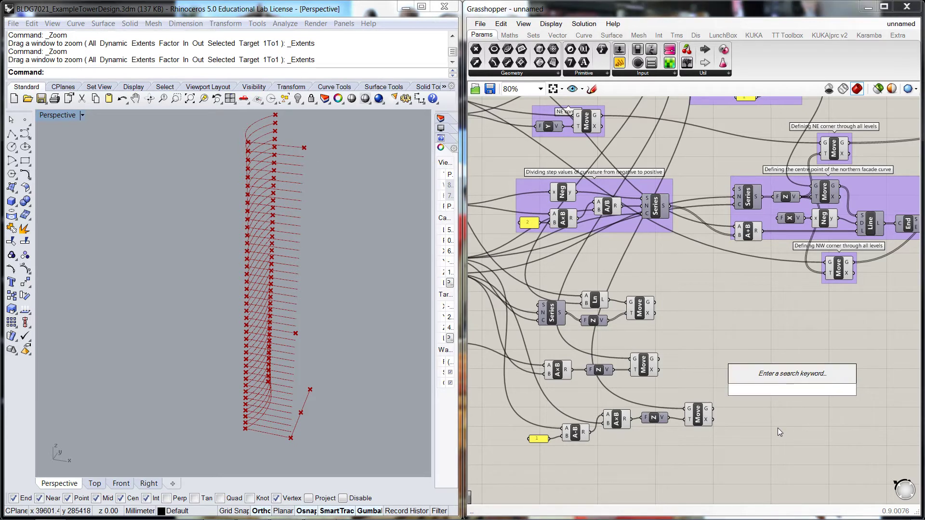
pyautogui.write('mov')
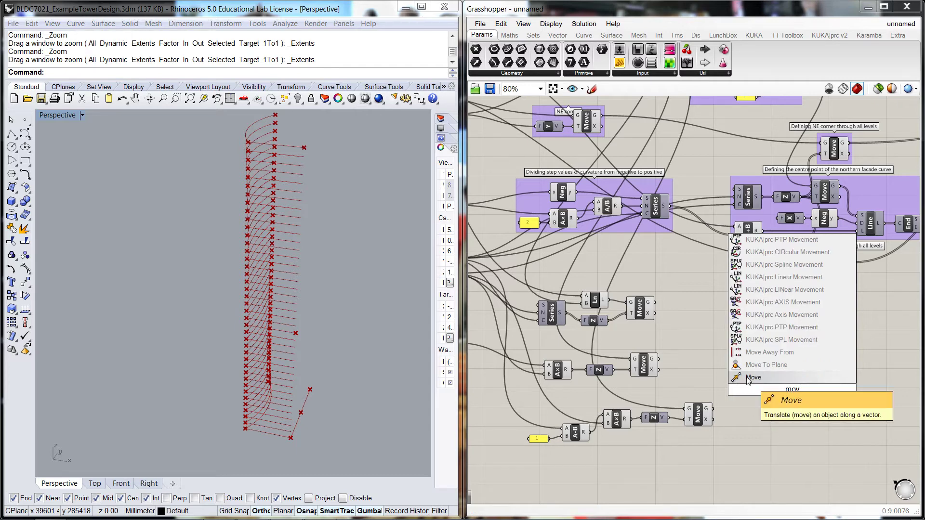
pyautogui.press('Return')
pyautogui.moveTo(798, 393); pyautogui.dragTo(774, 381)
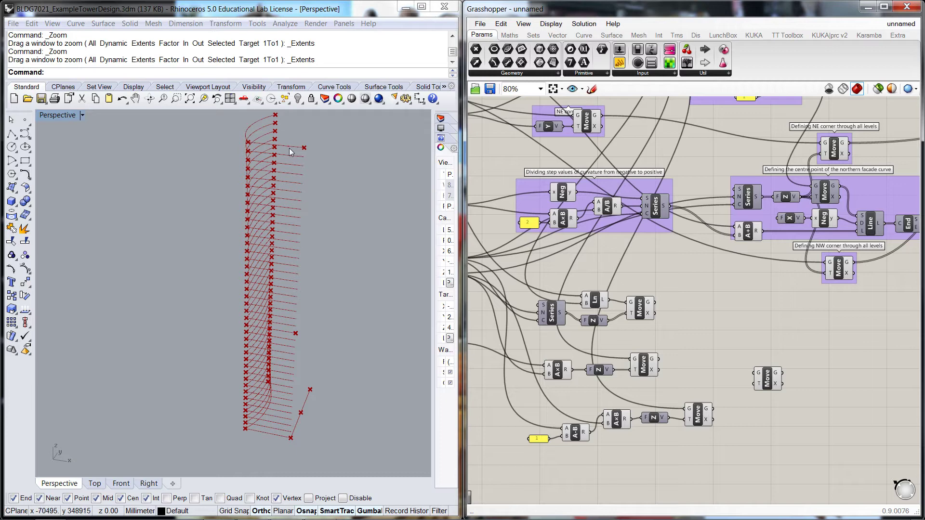
# Add Negative and Unit X components in front of the newly placed Move.
pyautogui.doubleClick(708, 379)
pyautogui.write('ne')
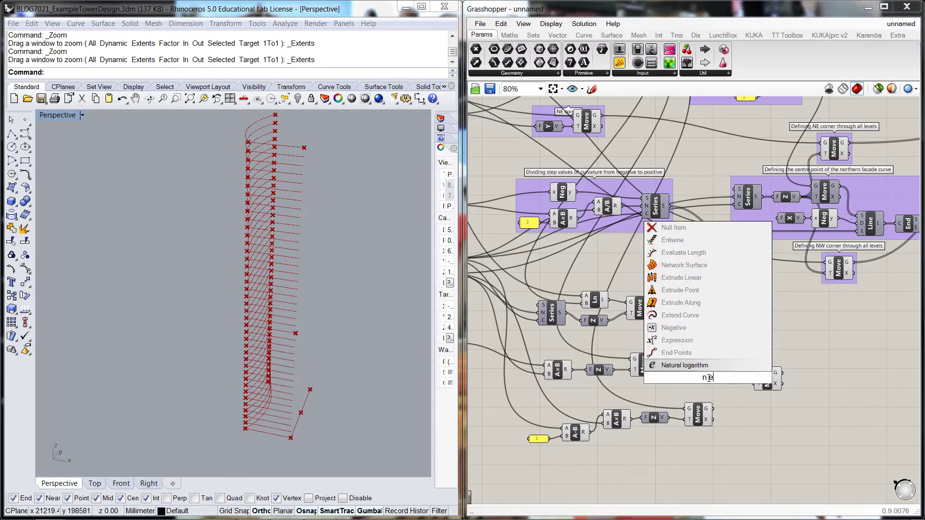
pyautogui.press('BackSpace')
pyautogui.write('eg')
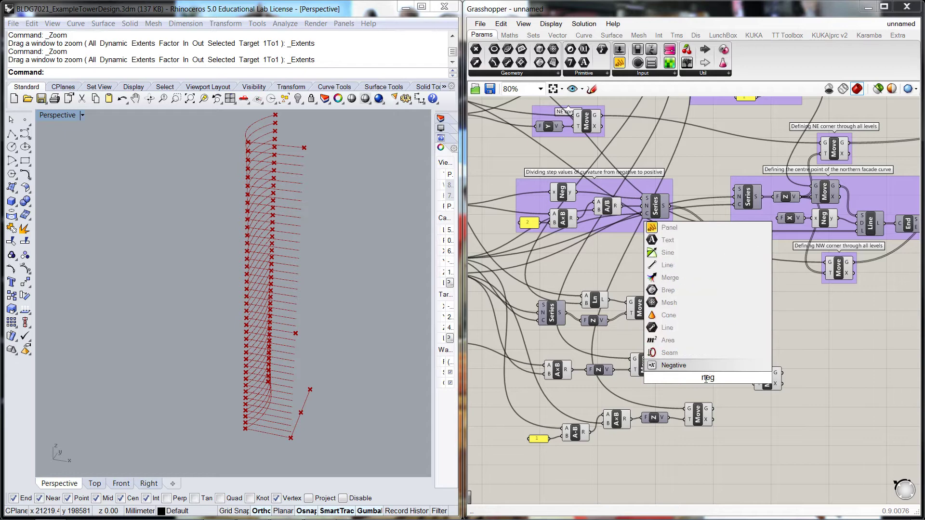
pyautogui.press('Return')
pyautogui.doubleClick(739, 404)
pyautogui.write('x')
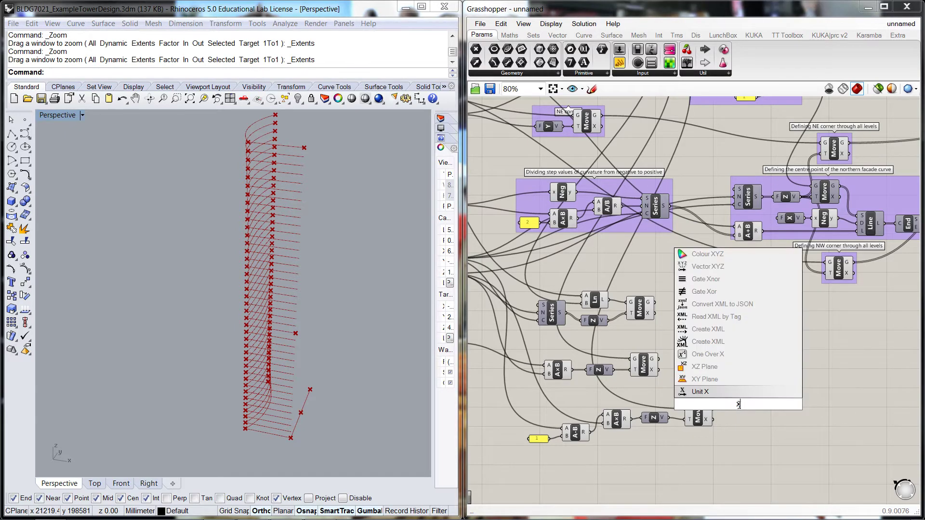
pyautogui.press('Return')
# Chain Negative through Unit X into the new Move's motion input, and drive Negative with the Width of Chamfer slider.
pyautogui.click(771, 383)
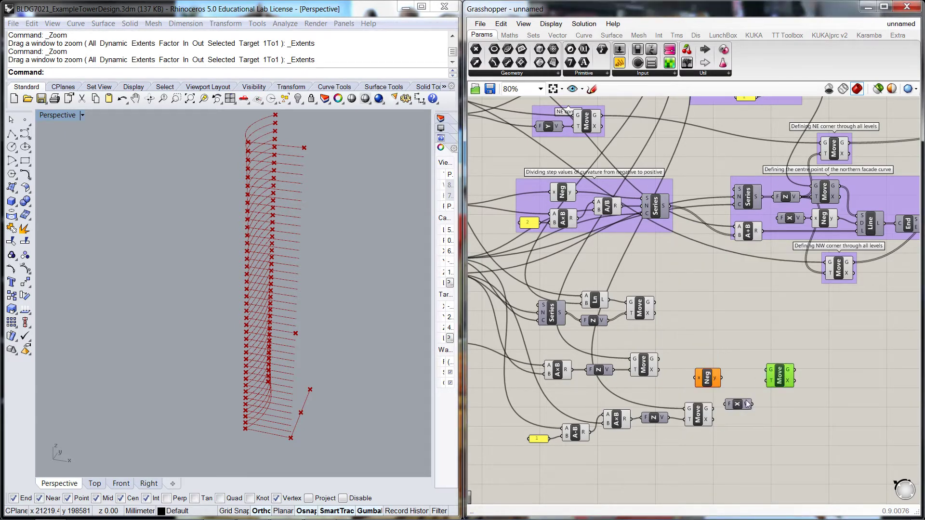
pyautogui.moveTo(708, 378); pyautogui.dragTo(744, 382)
pyautogui.scroll(4, 585, 383)
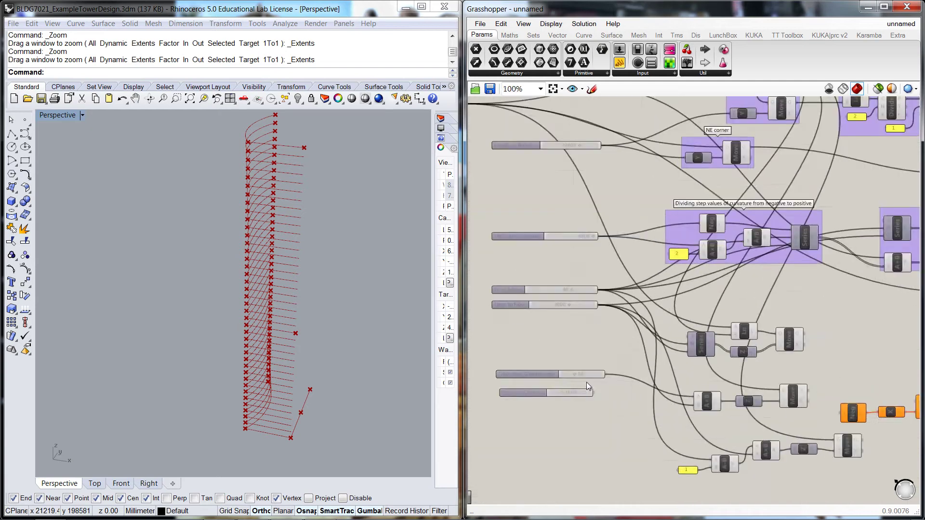
pyautogui.scroll(-2, 591, 408)
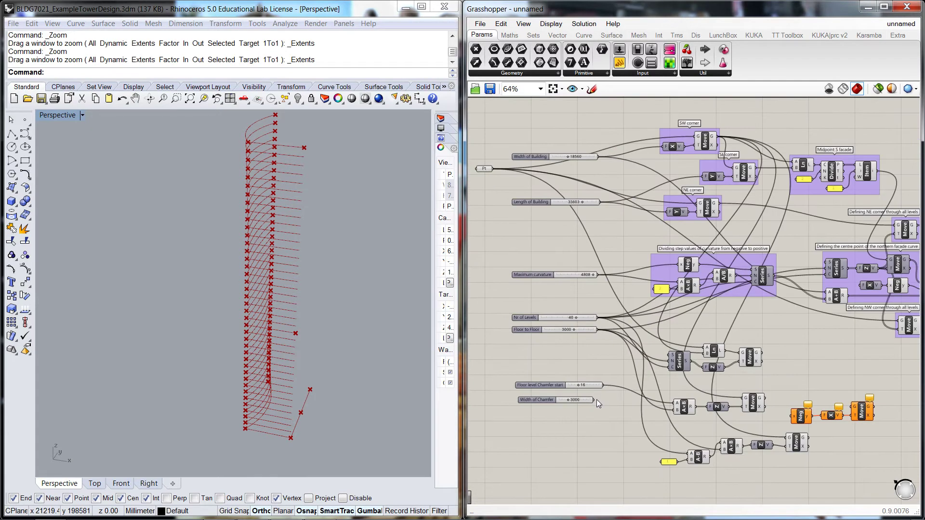
pyautogui.moveTo(594, 400); pyautogui.dragTo(793, 419)
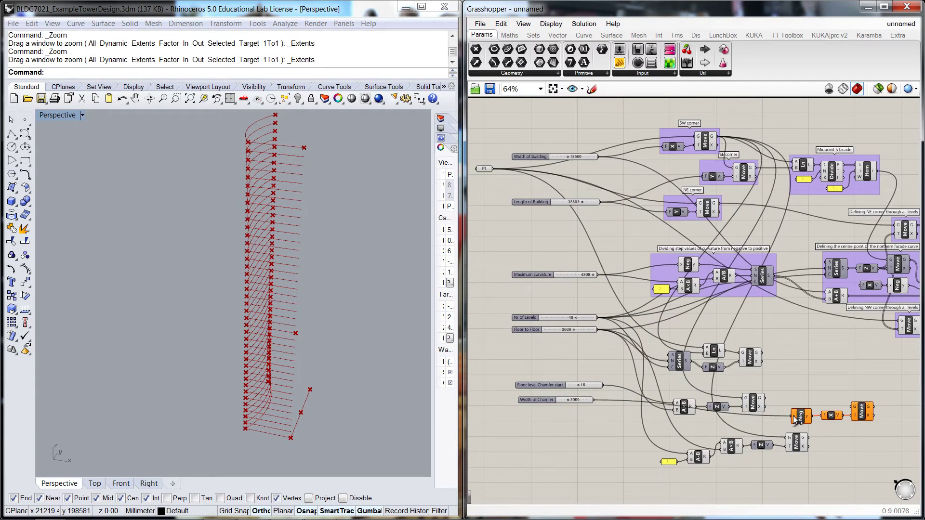
# Connect the tower-top SW corner point to the geometry input of the Move driven by the negative chamfer width.
pyautogui.click(813, 444)
pyautogui.moveTo(811, 438); pyautogui.dragTo(855, 407)
pyautogui.click(854, 438)
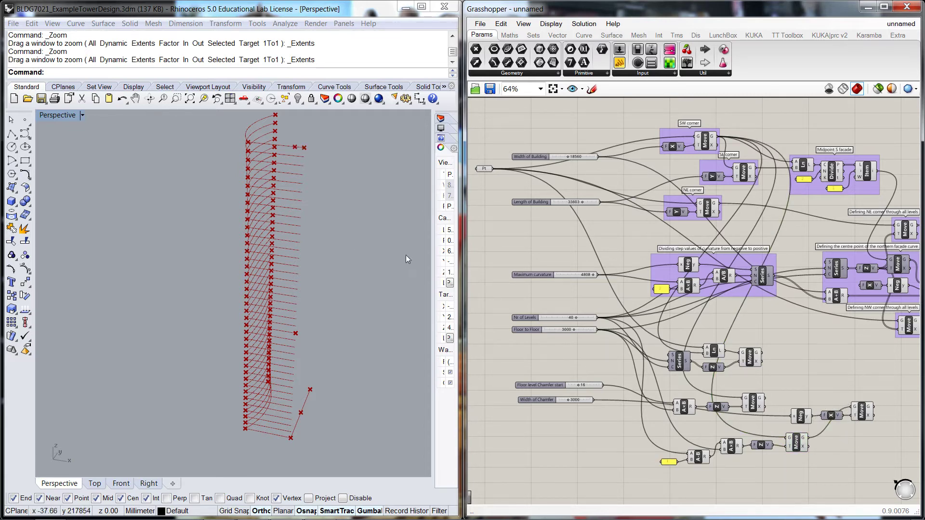
# Add a Line component beside the Move driven by the negative chamfer width.
pyautogui.scroll(2, 511, 402)
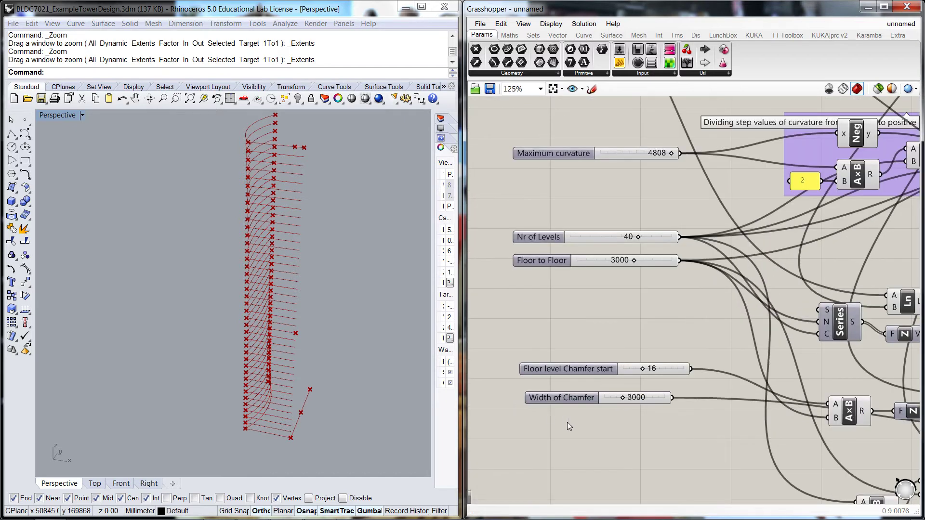
pyautogui.scroll(-4, 567, 422)
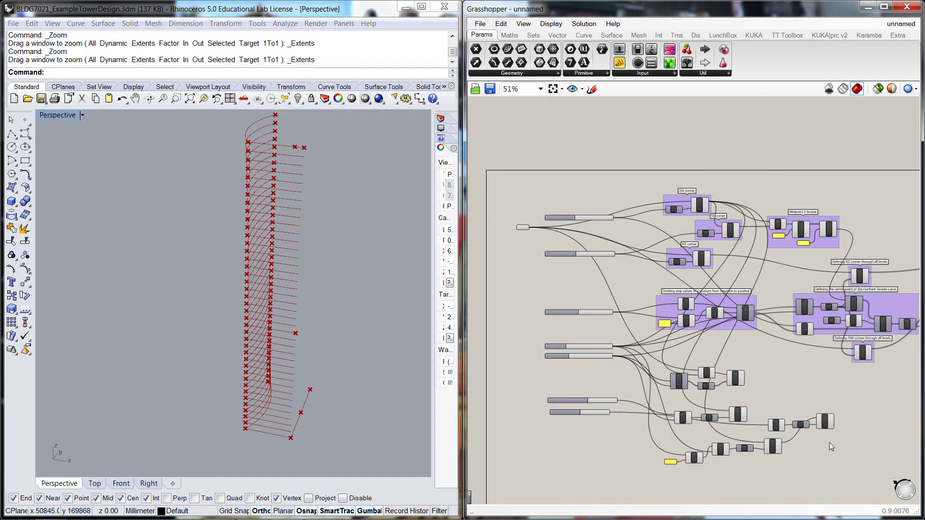
pyautogui.scroll(1, 795, 443)
pyautogui.scroll(2, 790, 436)
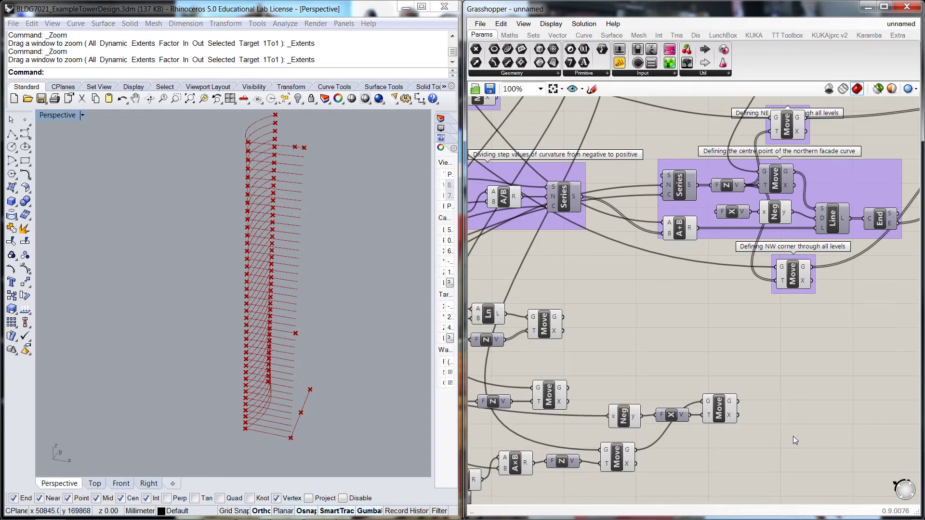
pyautogui.doubleClick(793, 435)
pyautogui.write('lin')
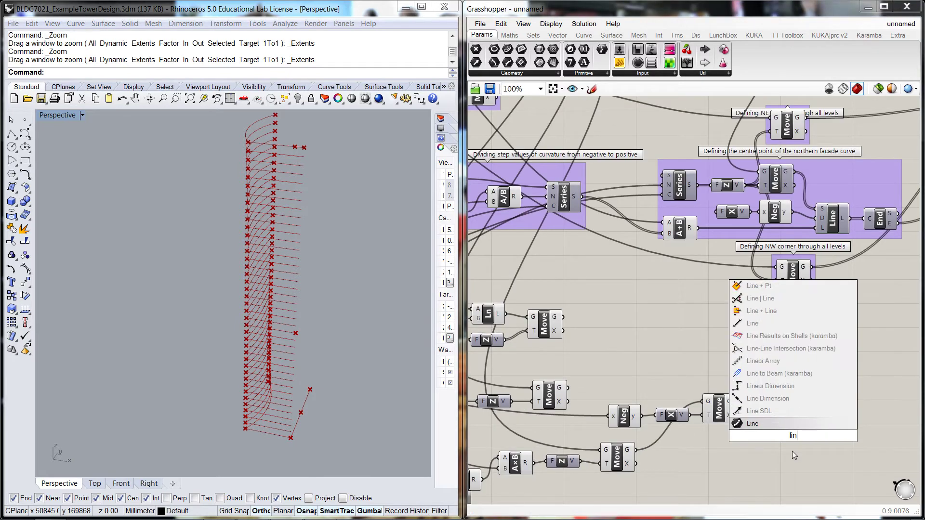
pyautogui.click(754, 324)
pyautogui.moveTo(794, 437); pyautogui.dragTo(799, 435)
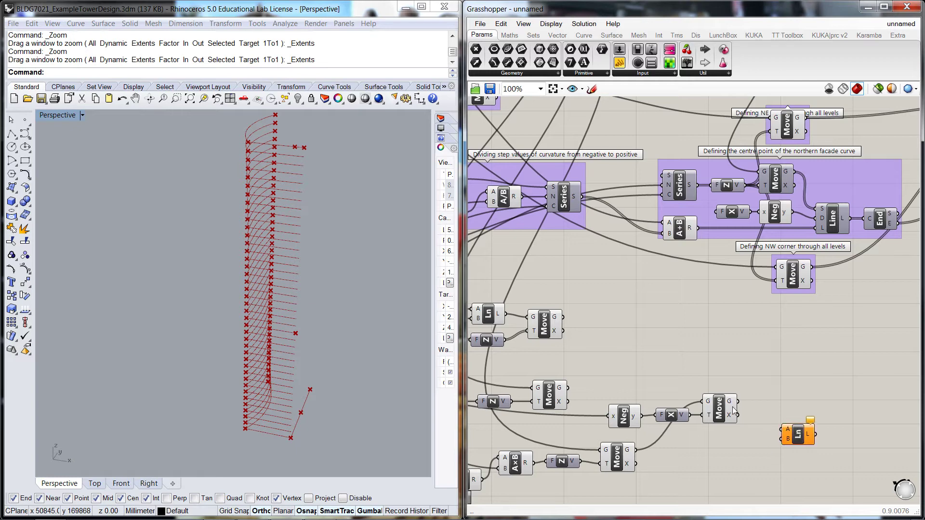
# Connect the chamfer-start point to the new Line's A input and the tower-top point shifted by the chamfer width to its B input.
pyautogui.click(615, 464)
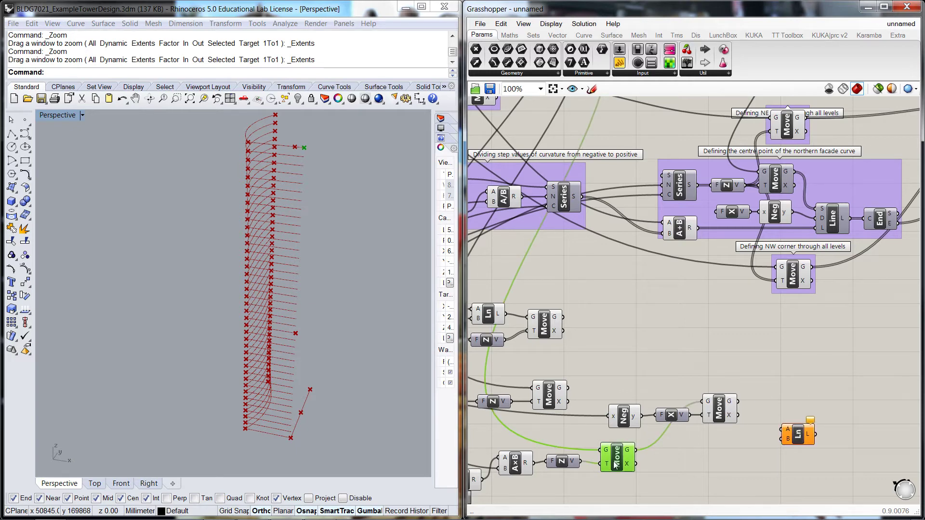
pyautogui.click(747, 487)
pyautogui.click(556, 396)
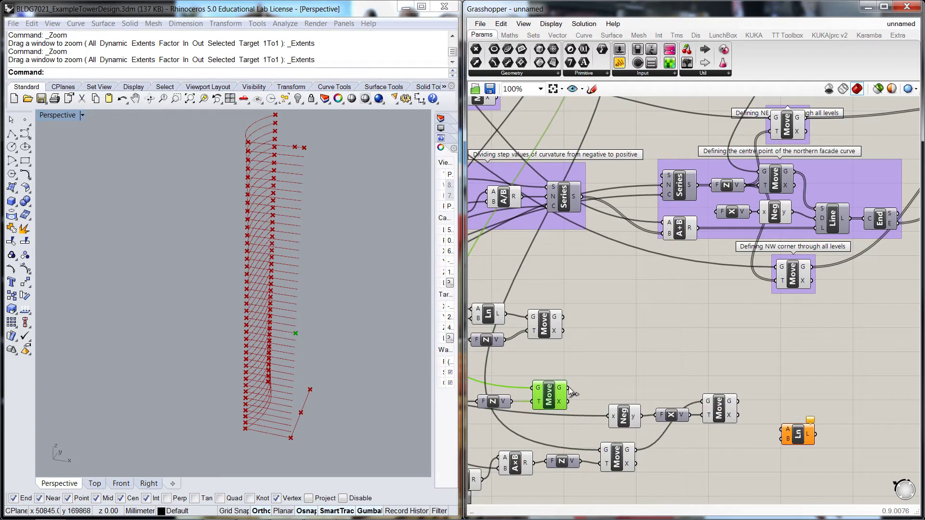
pyautogui.moveTo(570, 388); pyautogui.dragTo(783, 430)
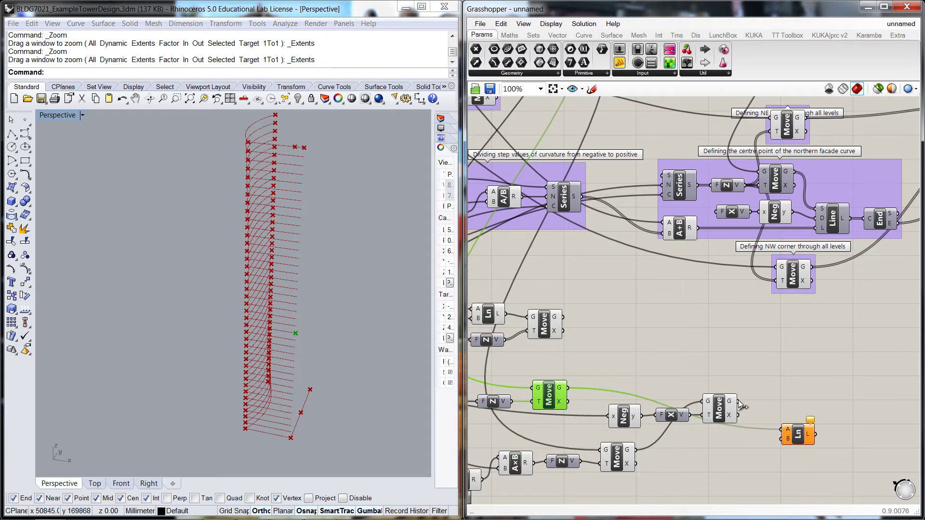
pyautogui.moveTo(739, 402); pyautogui.dragTo(782, 438)
pyautogui.click(780, 453)
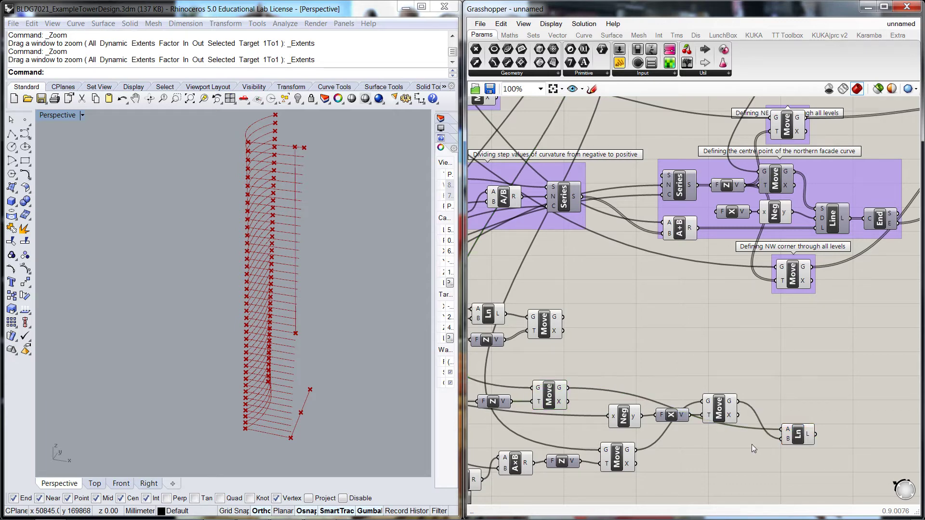
# Set the Width of Chamfer slider to 5253.
pyautogui.rightClick(533, 427)
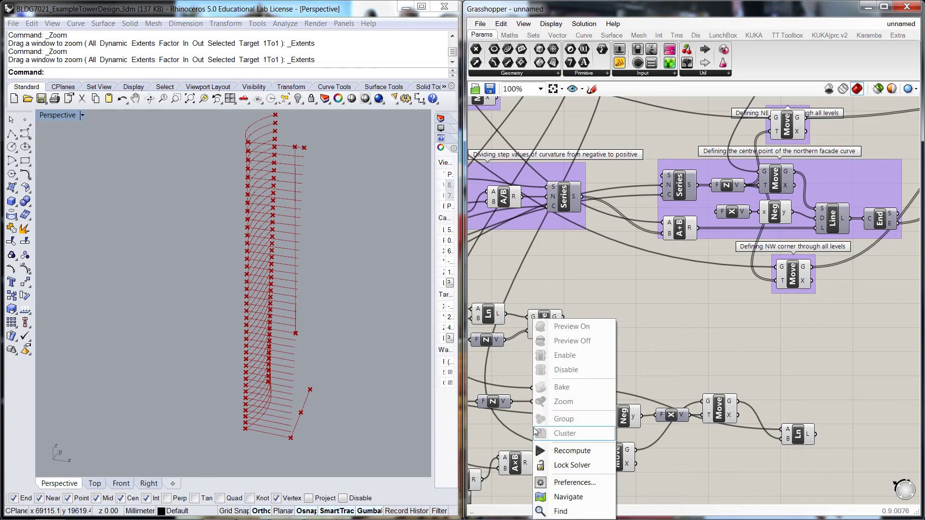
pyautogui.press('Escape')
pyautogui.scroll(-4, 525, 427)
pyautogui.moveTo(527, 428); pyautogui.dragTo(692, 418, button='right')
pyautogui.scroll(6, 572, 406)
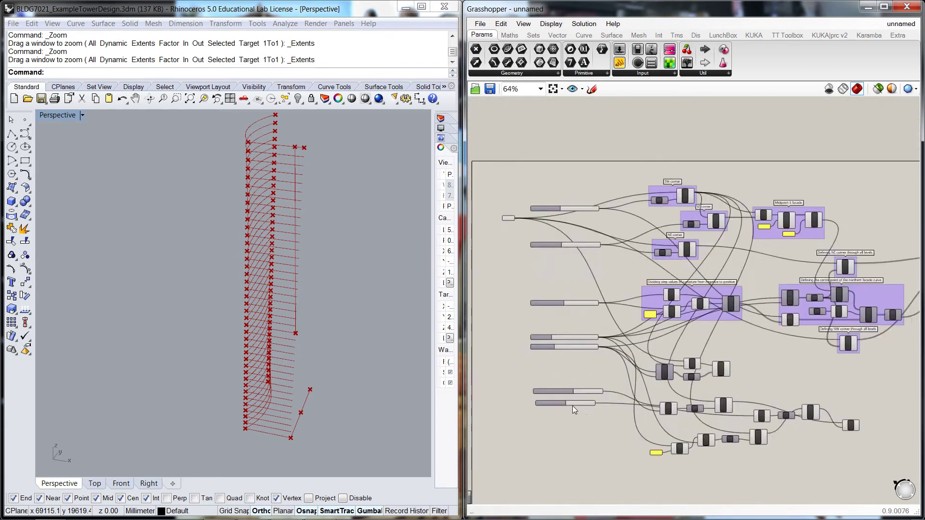
pyautogui.moveTo(582, 395); pyautogui.dragTo(605, 399)
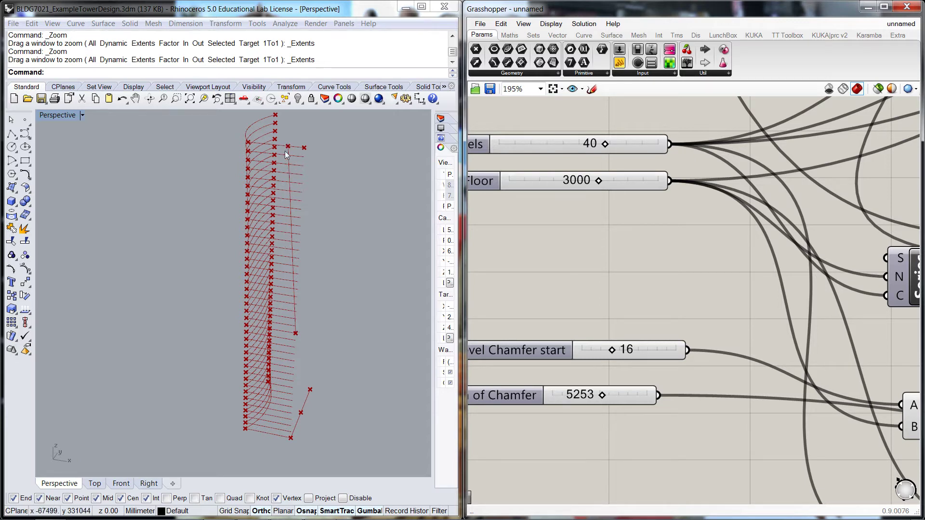
pyautogui.scroll(-5, 584, 305)
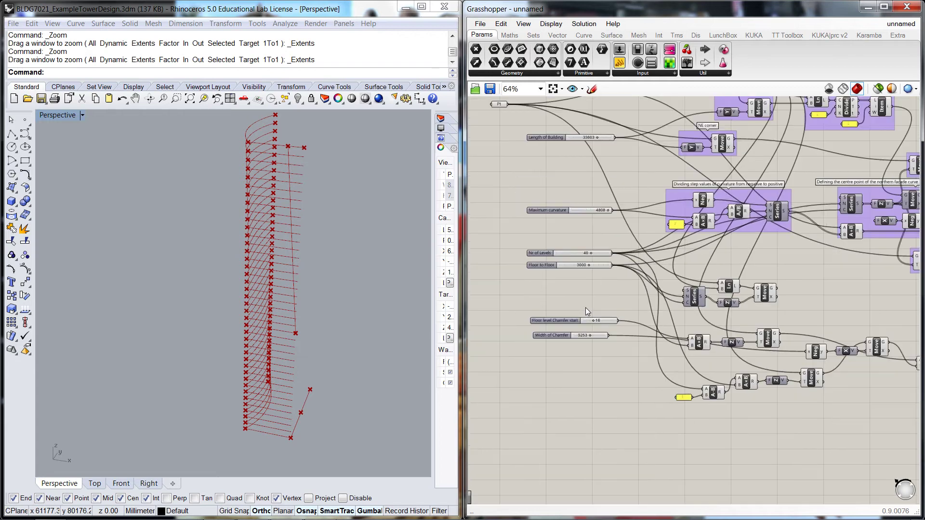
pyautogui.moveTo(805, 401); pyautogui.dragTo(717, 392, button='right')
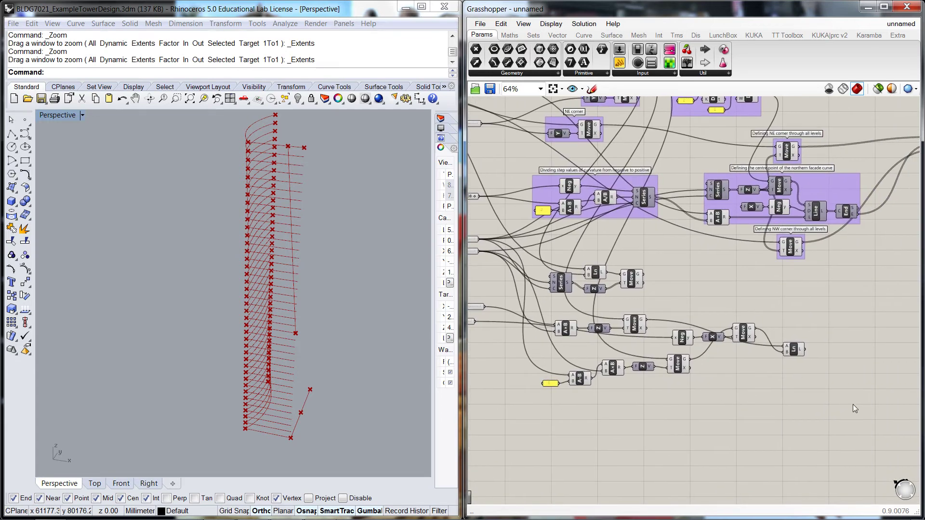
pyautogui.moveTo(855, 408); pyautogui.dragTo(735, 386, button='right')
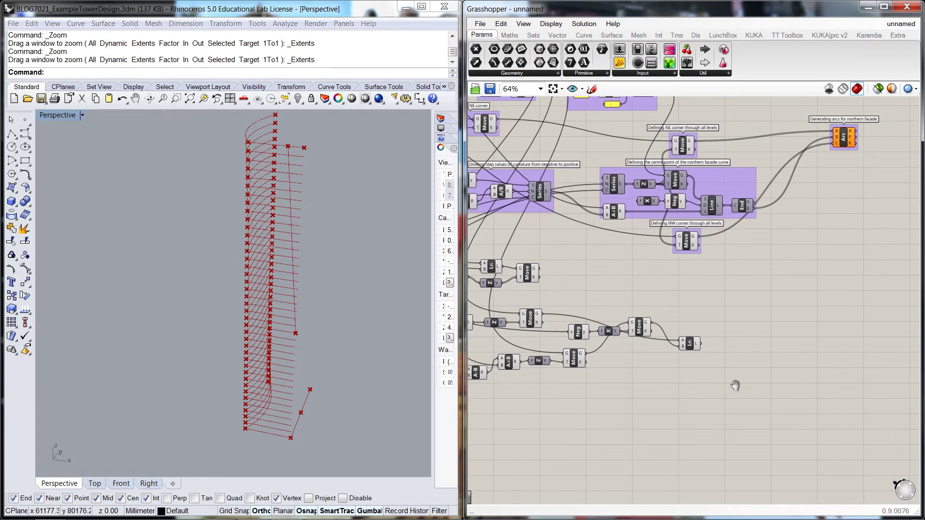
pyautogui.doubleClick(747, 346)
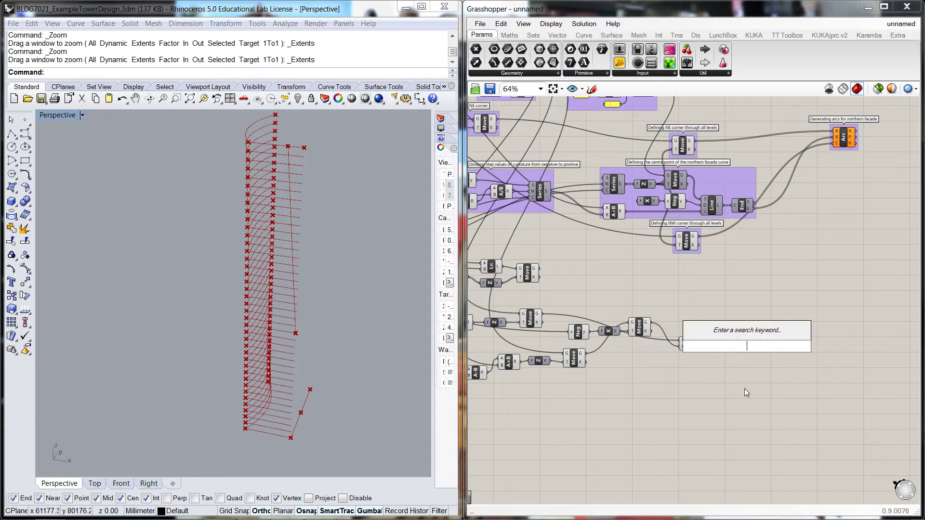
pyautogui.write('line')
pyautogui.press('Return')
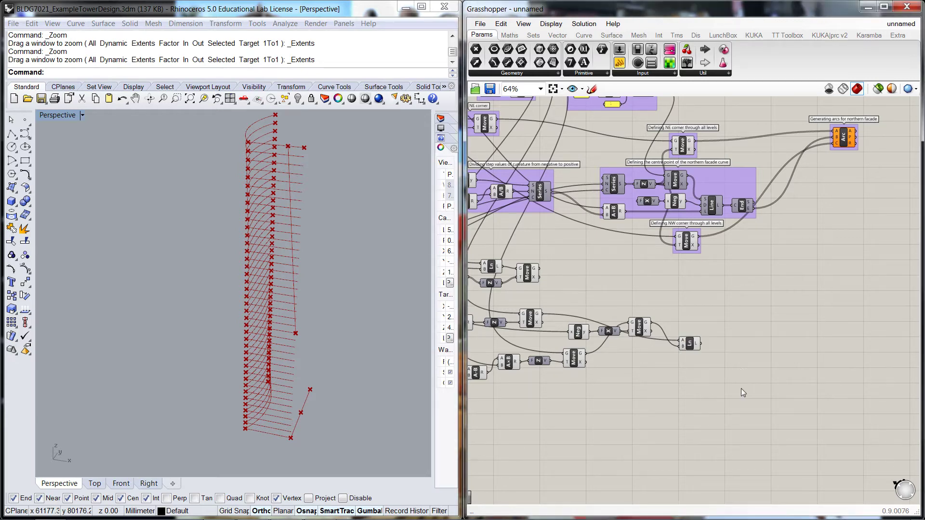
# Add a Curve | Curve intersection component beside the chamfer Line component.
pyautogui.doubleClick(759, 338)
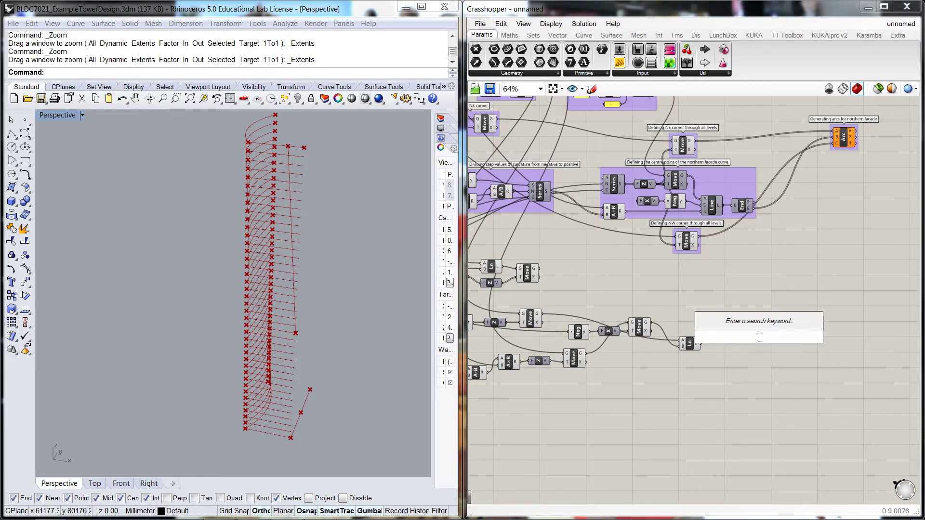
pyautogui.write('curv')
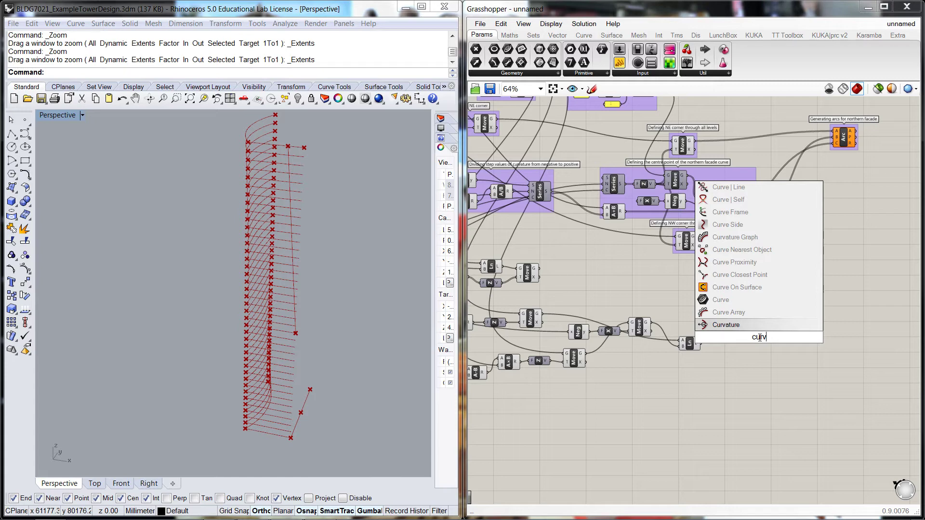
pyautogui.write('e c')
pyautogui.press('Return')
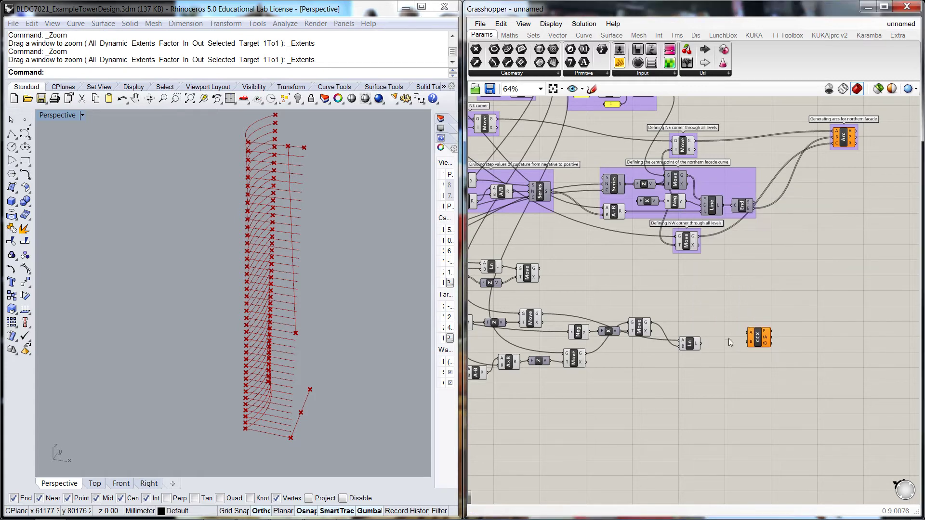
pyautogui.moveTo(751, 340); pyautogui.dragTo(749, 336)
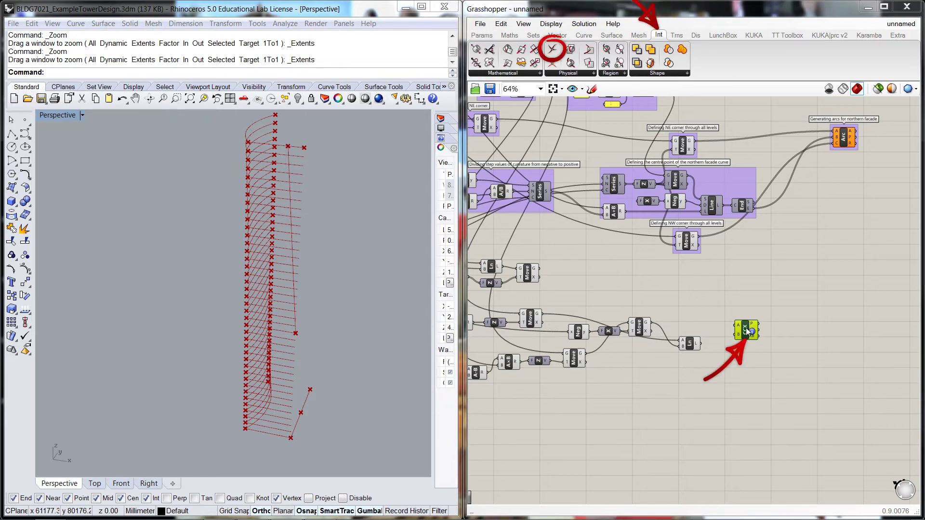
pyautogui.click(737, 360)
# Intersect the moved facade lines of all levels with the chamfer line by wiring them to the CCX inputs A and B.
pyautogui.scroll(2, 724, 347)
pyautogui.moveTo(701, 323); pyautogui.dragTo(800, 329, button='right')
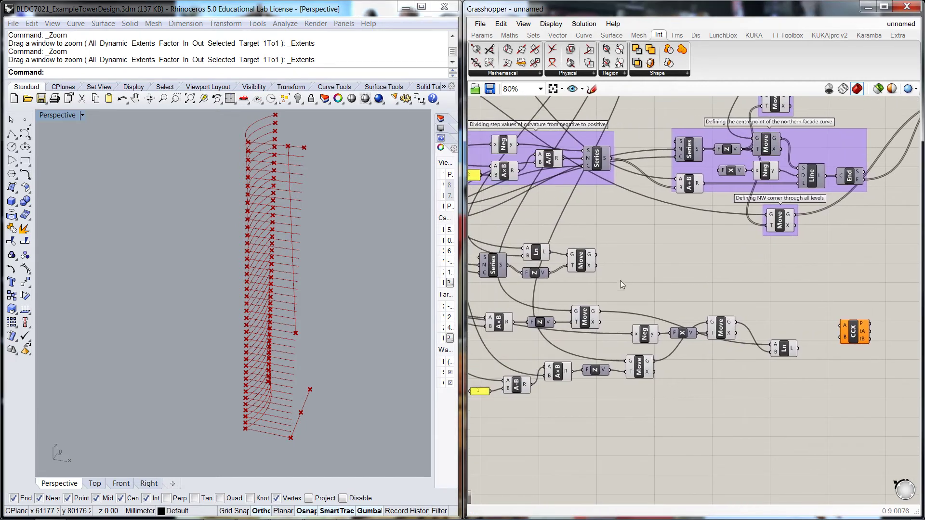
pyautogui.click(601, 260)
pyautogui.moveTo(595, 254); pyautogui.dragTo(843, 326)
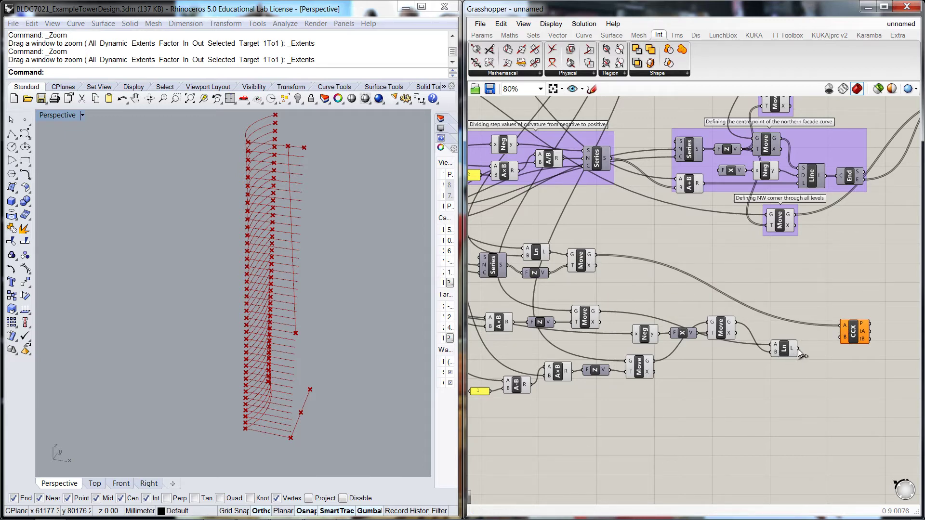
pyautogui.moveTo(798, 350); pyautogui.dragTo(840, 332)
pyautogui.click(838, 361)
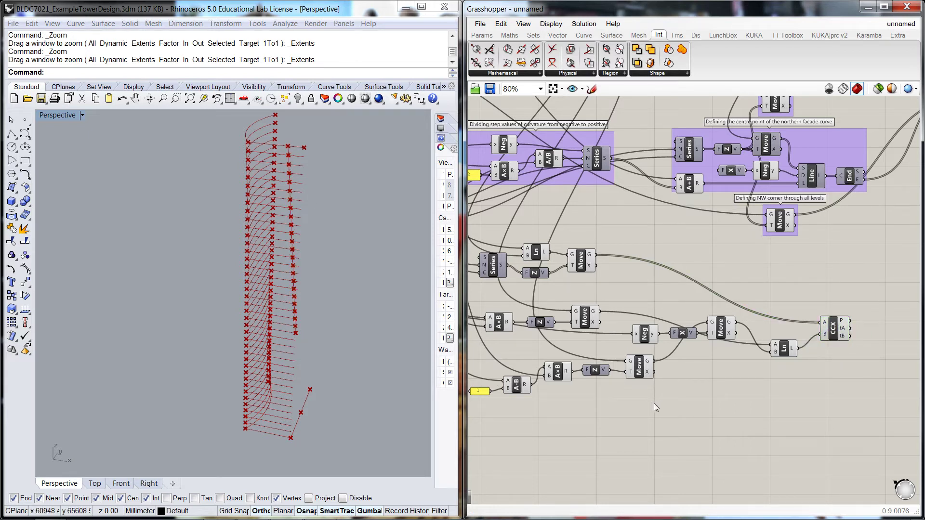
# Reposition the chamfer Line, the CCX component and the Move before them into a tighter arrangement.
pyautogui.moveTo(679, 414); pyautogui.dragTo(601, 435, button='right')
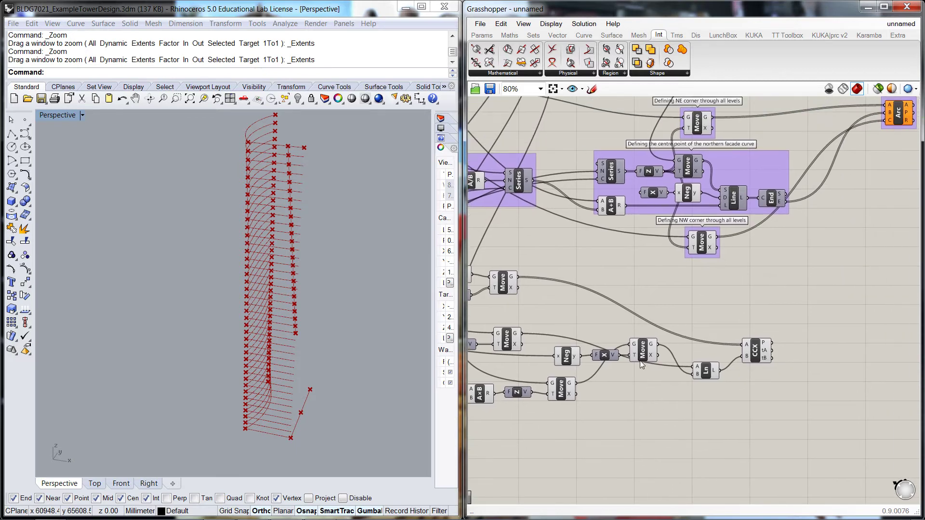
pyautogui.moveTo(716, 369); pyautogui.dragTo(706, 370)
pyautogui.moveTo(756, 352); pyautogui.dragTo(740, 361)
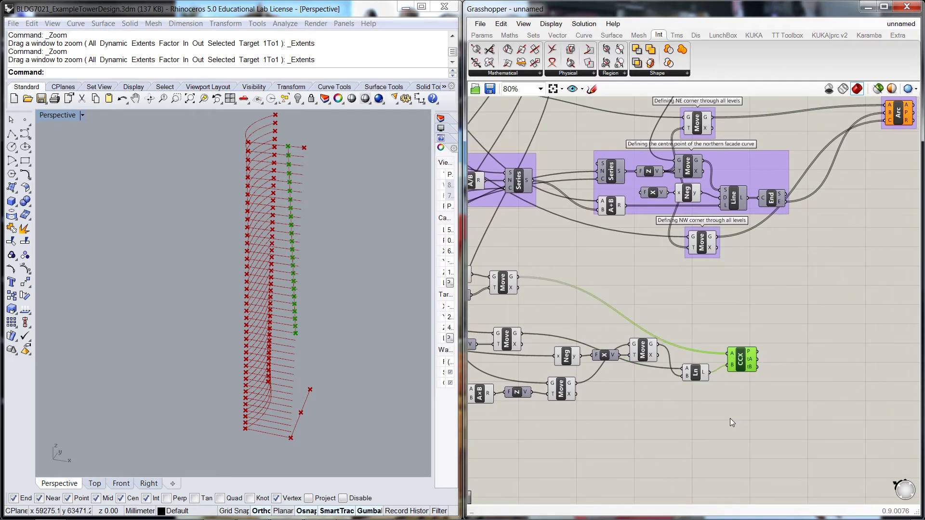
pyautogui.click(725, 399)
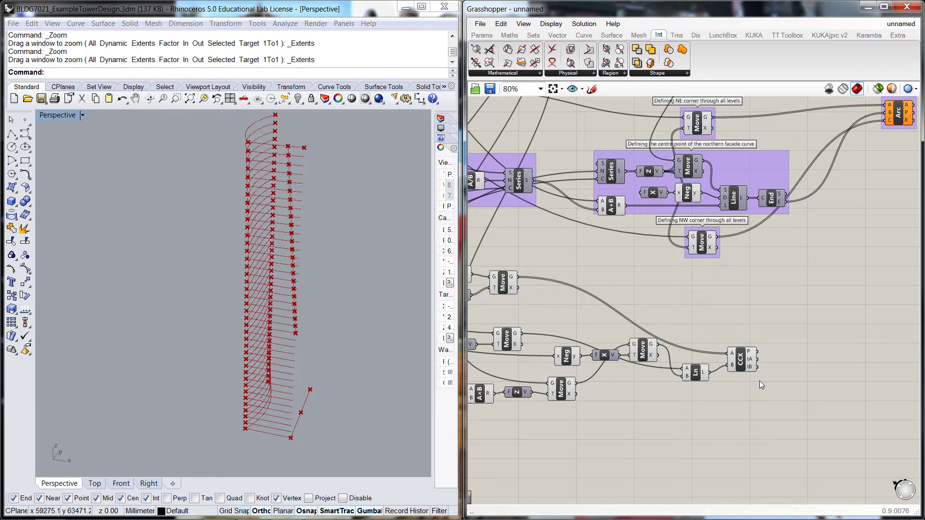
pyautogui.moveTo(760, 381); pyautogui.dragTo(763, 422, button='right')
pyautogui.moveTo(674, 388); pyautogui.dragTo(681, 390)
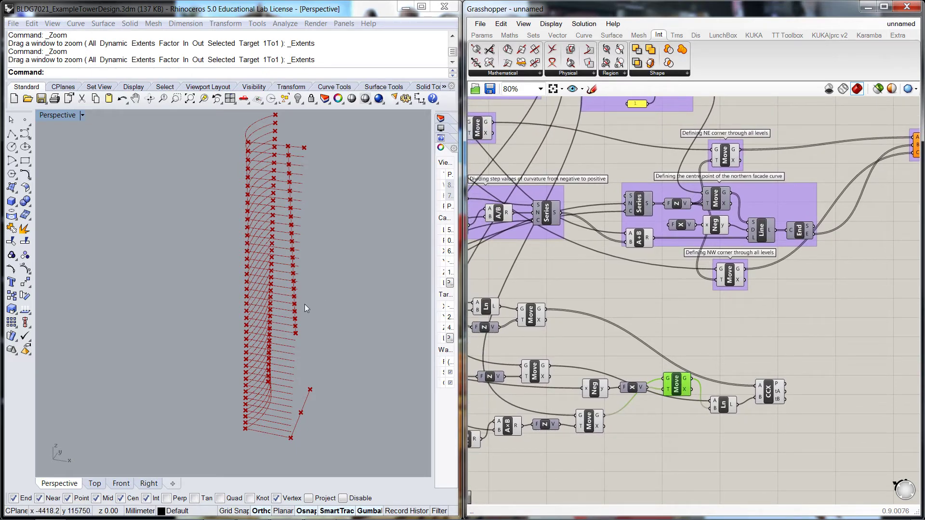
pyautogui.keyDown('shift'); pyautogui.moveTo(310, 420); pyautogui.dragTo(342, 406, button='right'); pyautogui.keyUp('shift')
pyautogui.click(754, 347)
# Add a Series component and place it in the empty canvas area above the chamfer Move and Line components.
pyautogui.scroll(-2, 756, 346)
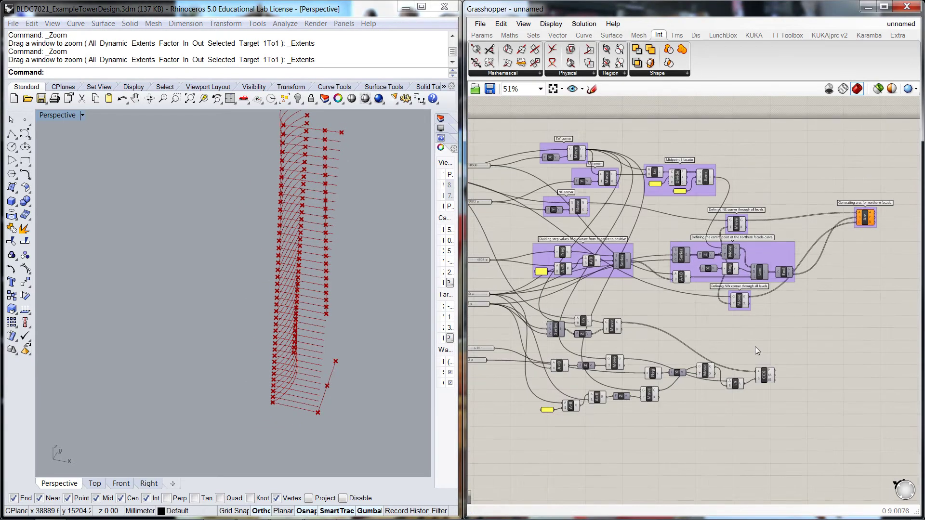
pyautogui.scroll(2, 750, 345)
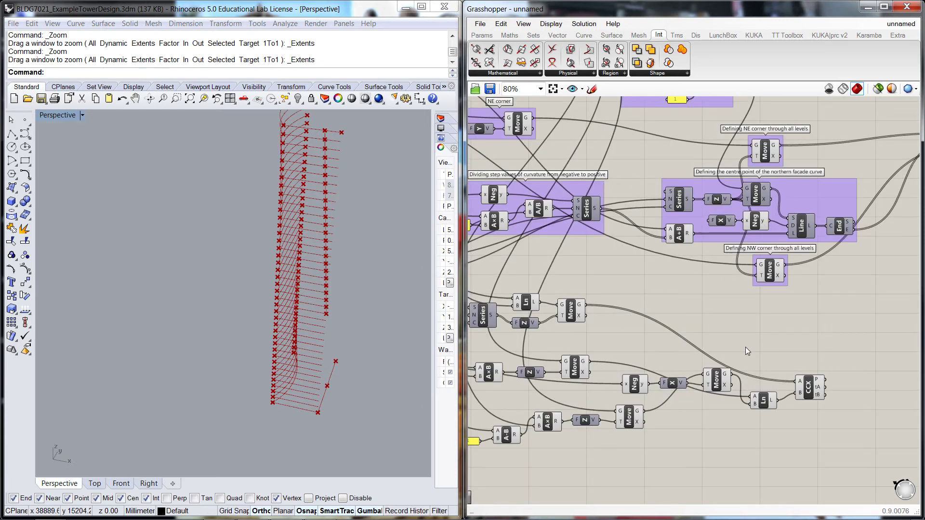
pyautogui.doubleClick(765, 341)
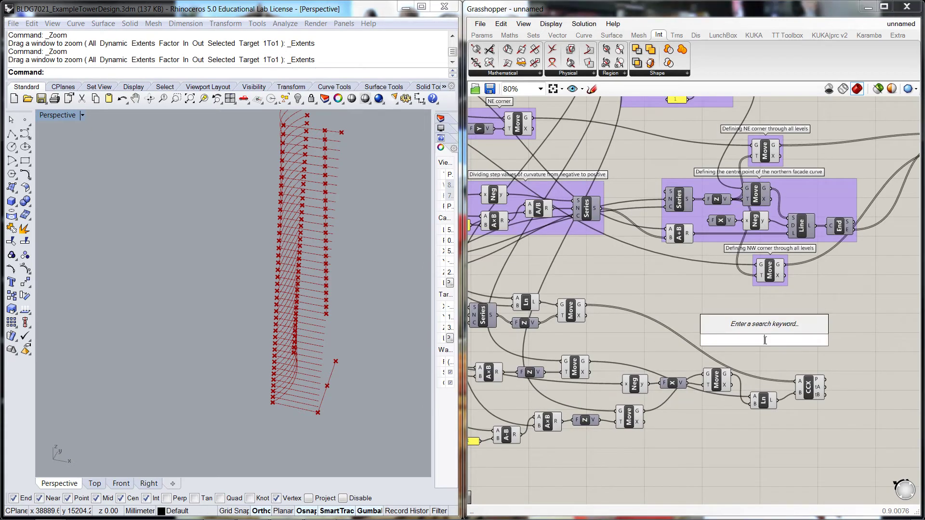
pyautogui.write('ser')
pyautogui.click(727, 328)
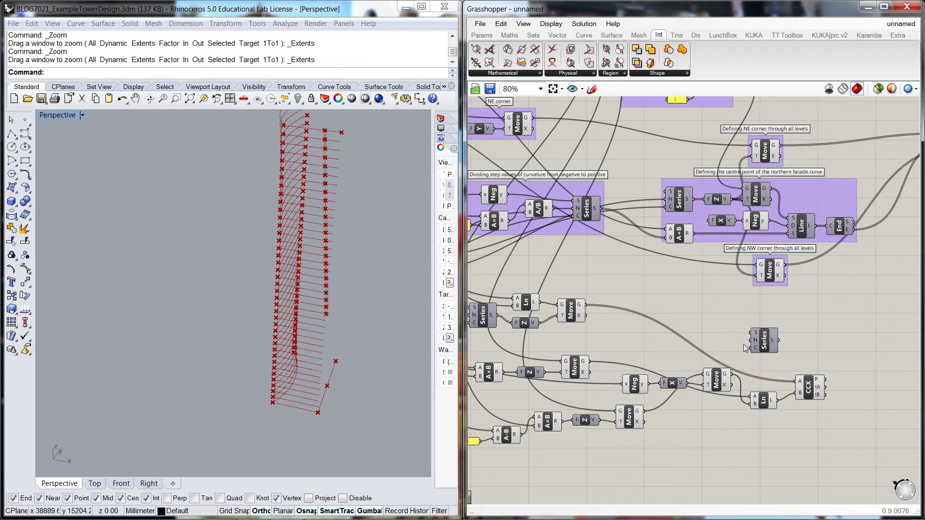
pyautogui.moveTo(735, 328); pyautogui.dragTo(720, 332)
pyautogui.click(778, 340)
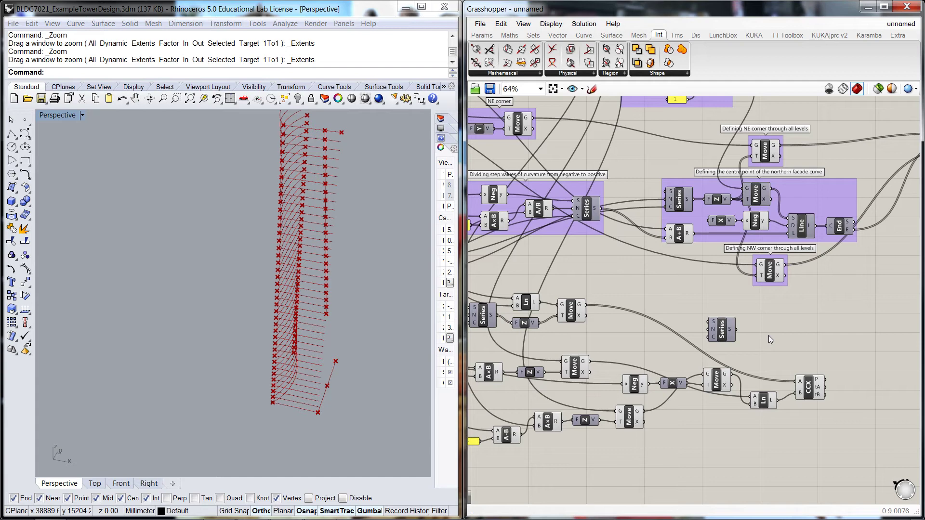
pyautogui.scroll(-1, 769, 336)
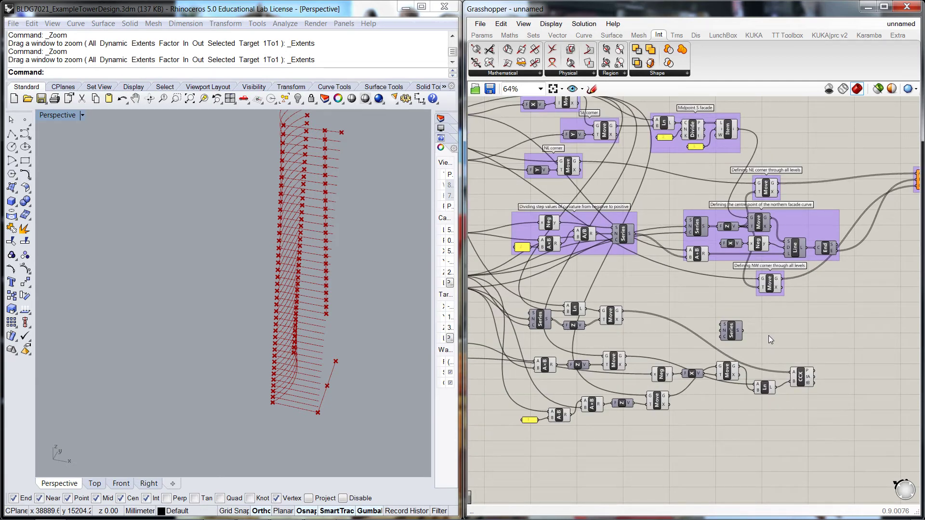
pyautogui.scroll(-1, 768, 335)
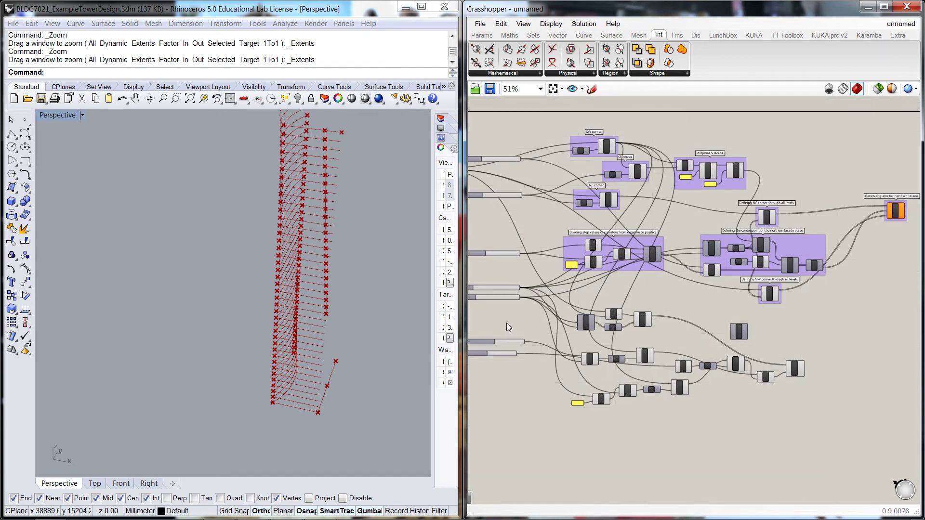
# Wire the Floor to Floor slider into the new Series' step input and the Floor level Chamfer start slider into its count input.
pyautogui.scroll(2, 510, 318)
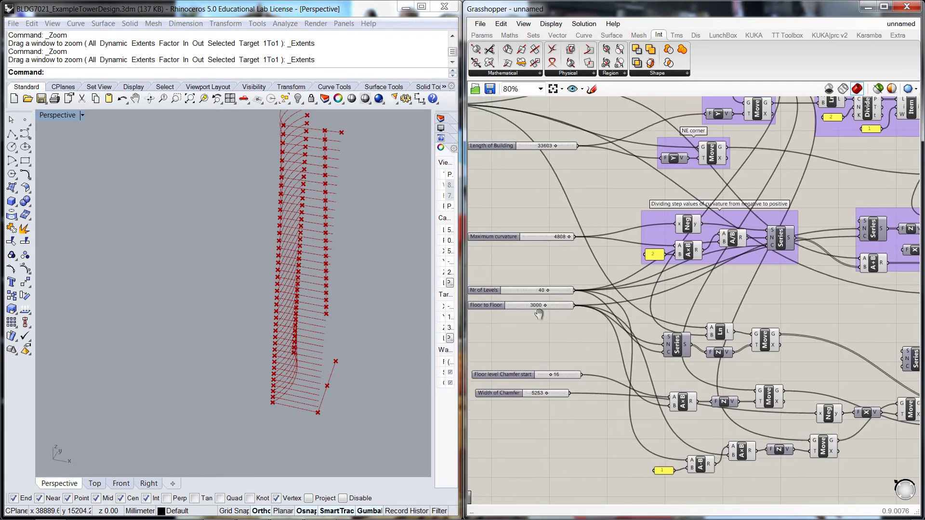
pyautogui.moveTo(539, 314); pyautogui.dragTo(538, 316, button='right')
pyautogui.moveTo(574, 309); pyautogui.dragTo(848, 361)
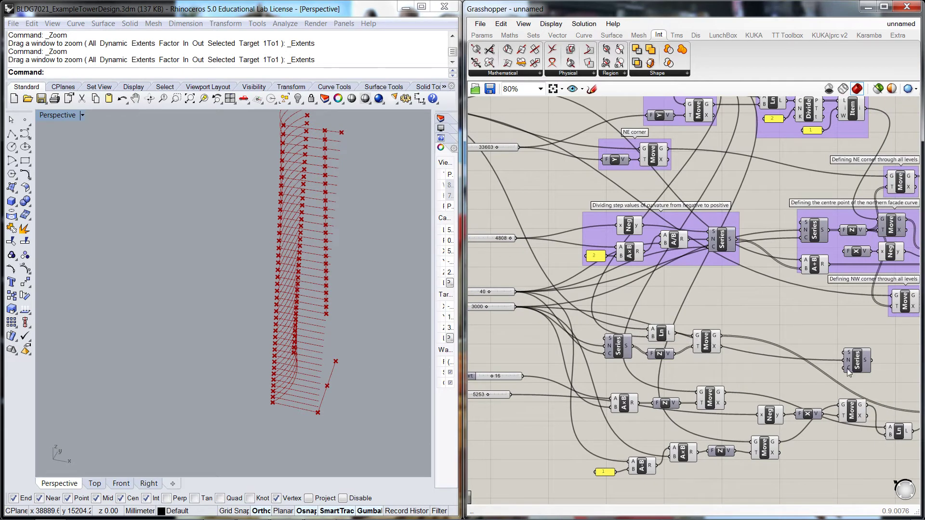
pyautogui.moveTo(481, 381); pyautogui.dragTo(526, 378, button='right')
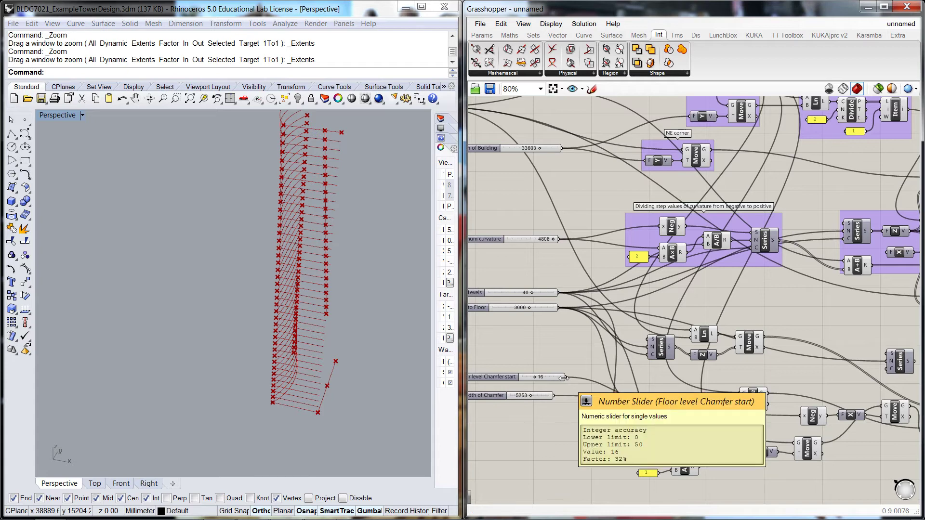
pyautogui.moveTo(564, 377); pyautogui.dragTo(887, 370)
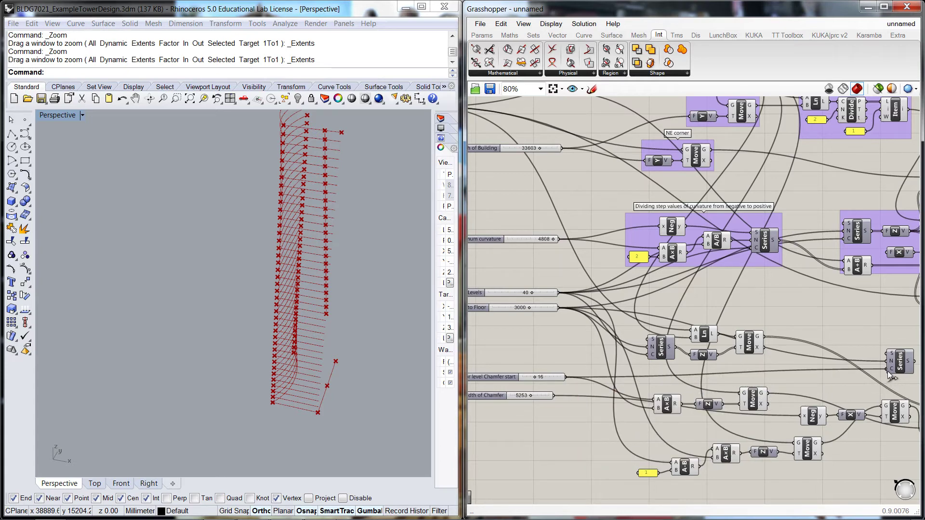
# Add Unit Z and Move components after the new Series and chain Series, Unit Z and the Move's translation input together.
pyautogui.moveTo(866, 388); pyautogui.dragTo(722, 381, button='right')
pyautogui.doubleClick(799, 357)
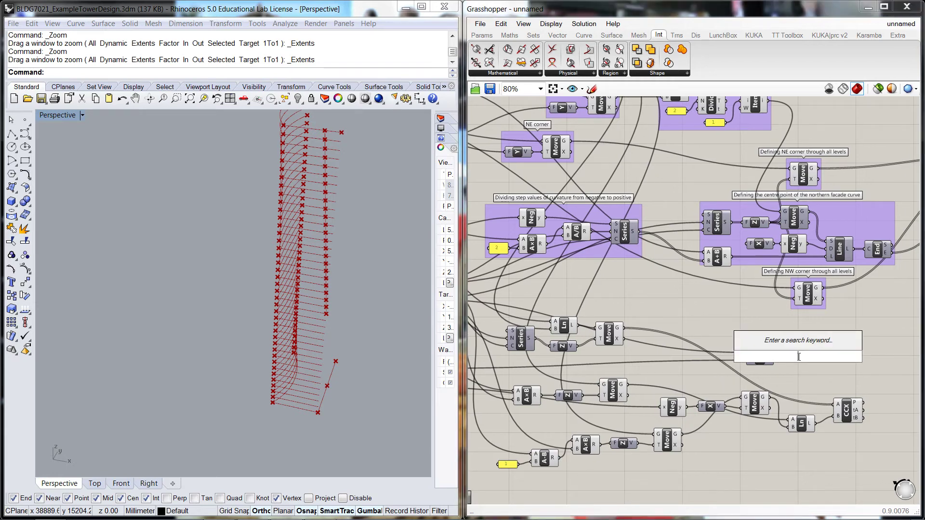
pyautogui.write('z')
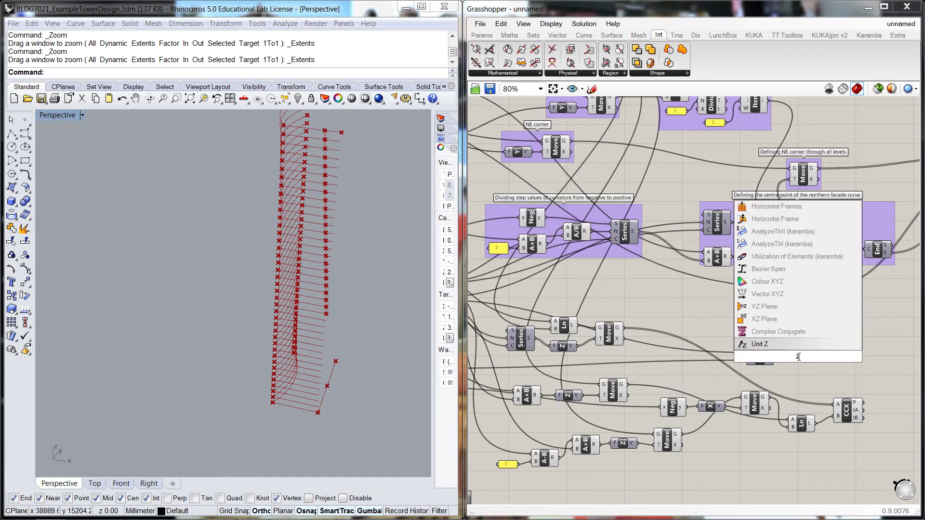
pyautogui.press('Return')
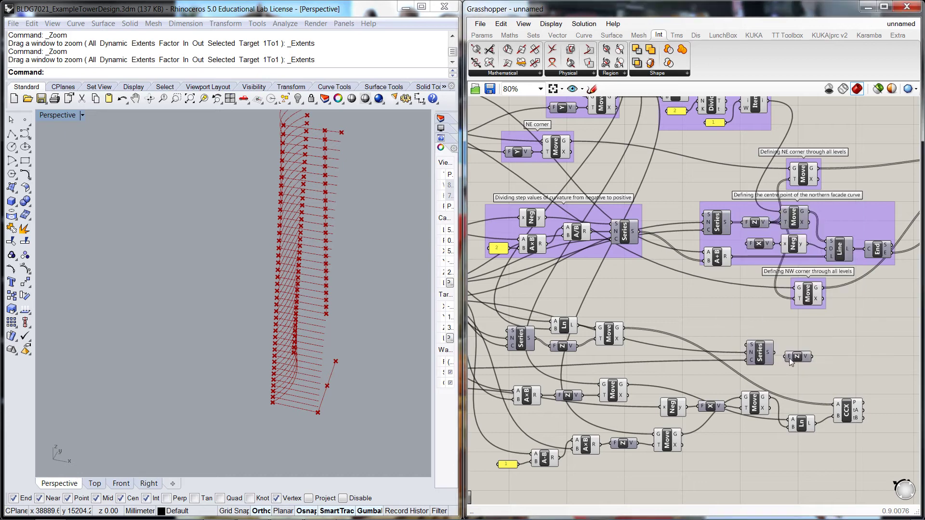
pyautogui.doubleClick(834, 340)
pyautogui.write('mo')
pyautogui.click(796, 266)
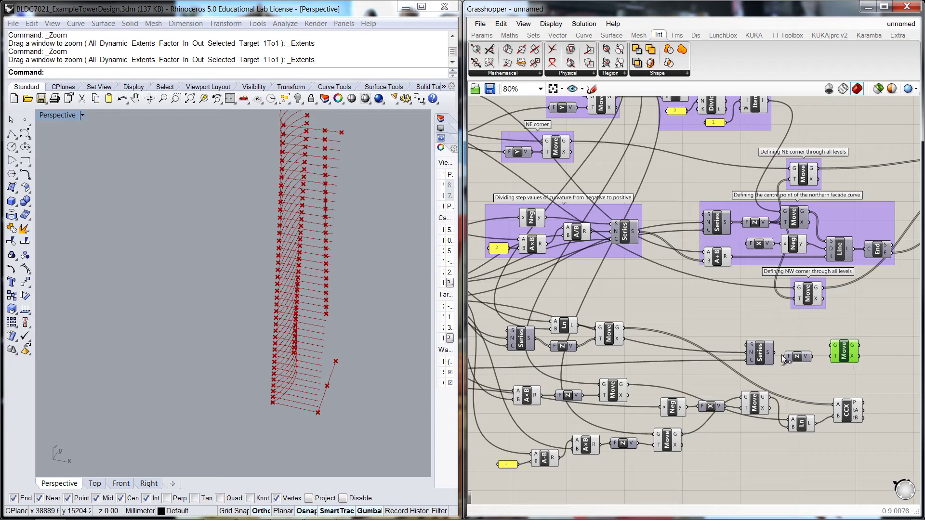
pyautogui.moveTo(812, 357); pyautogui.dragTo(836, 356)
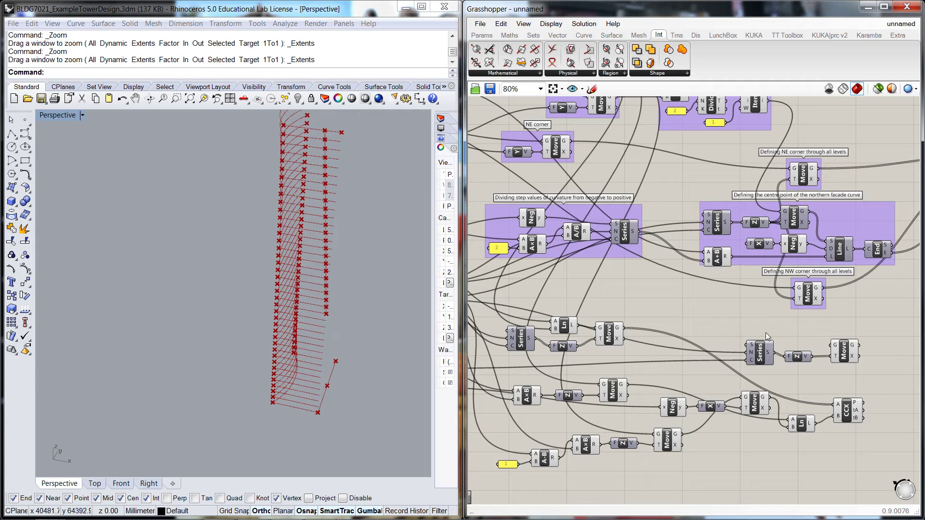
# Feed the SW corner Move's geometry into the new Move's geometry input, check its points, and centre Unit Z between Series and Move.
pyautogui.scroll(-4, 724, 304)
pyautogui.scroll(4, 725, 178)
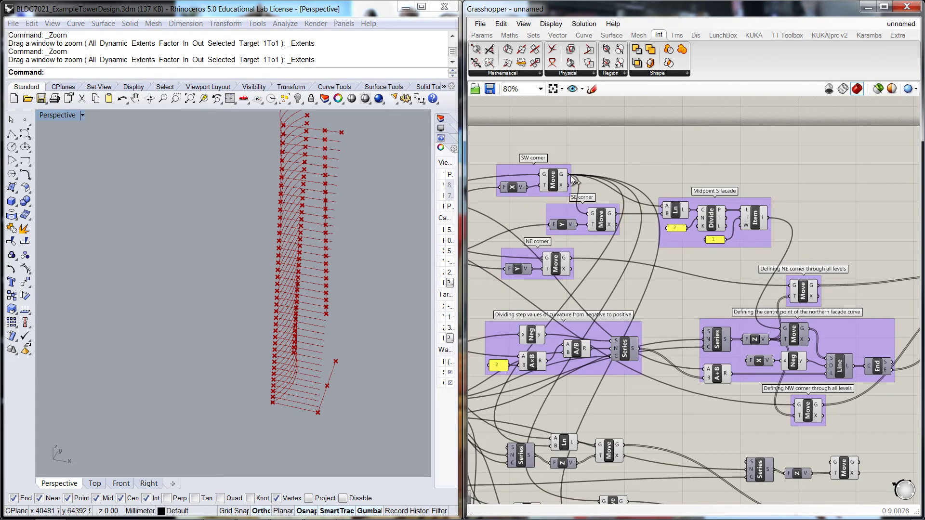
pyautogui.moveTo(569, 174); pyautogui.dragTo(833, 299)
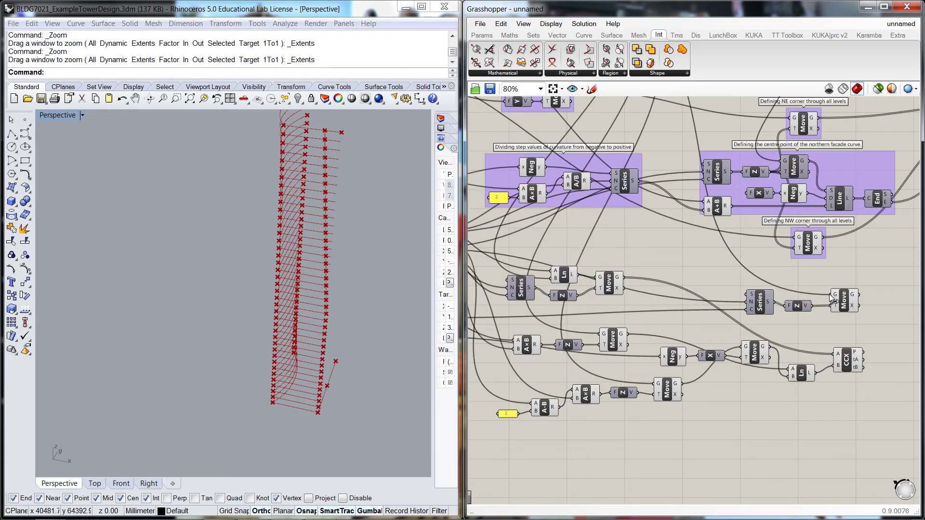
pyautogui.click(841, 303)
pyautogui.moveTo(846, 376); pyautogui.dragTo(663, 384, button='right')
pyautogui.click(696, 314)
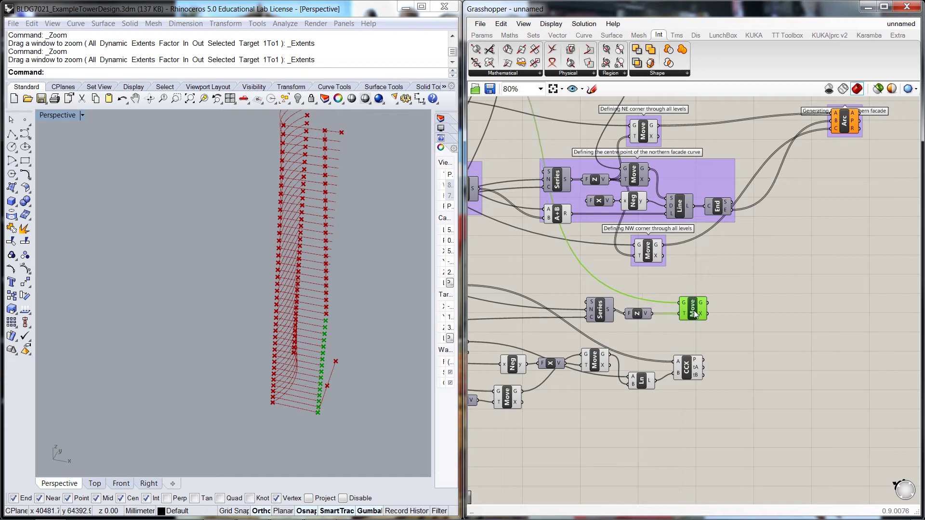
pyautogui.click(733, 353)
pyautogui.click(646, 313)
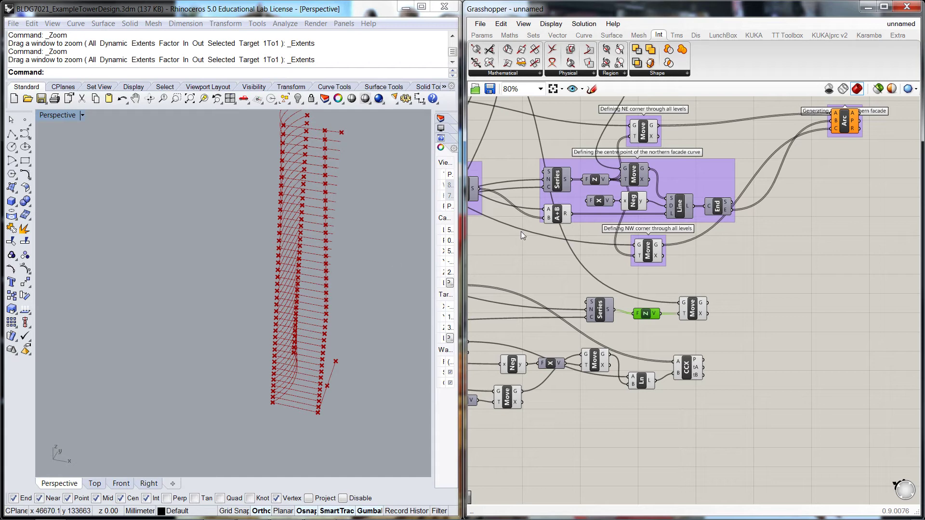
# Add a Set Union component in the empty canvas area beside the new Move and the CCX component.
pyautogui.click(533, 41)
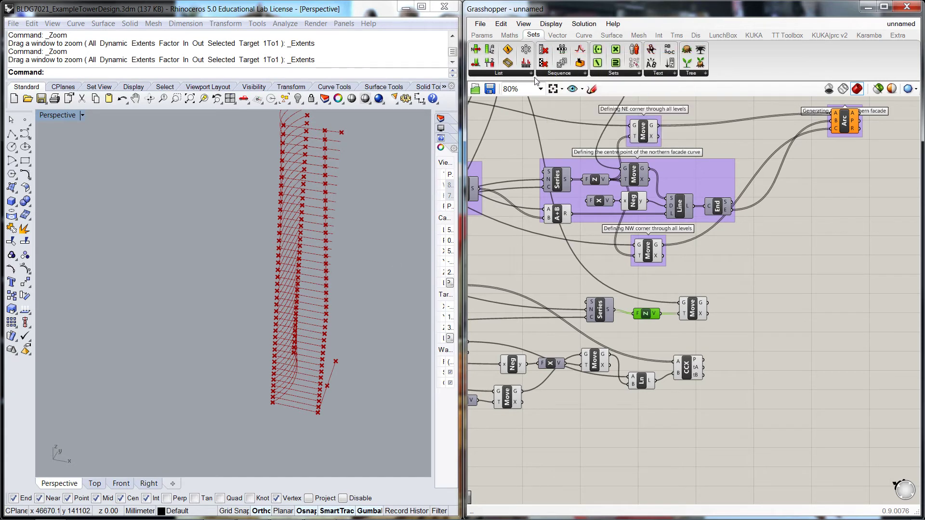
pyautogui.click(640, 75)
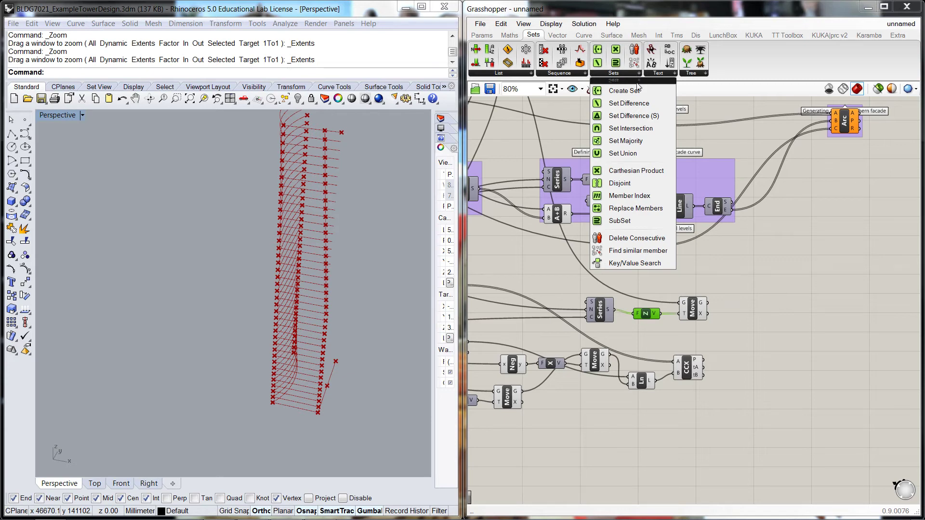
pyautogui.click(626, 141)
pyautogui.click(753, 345)
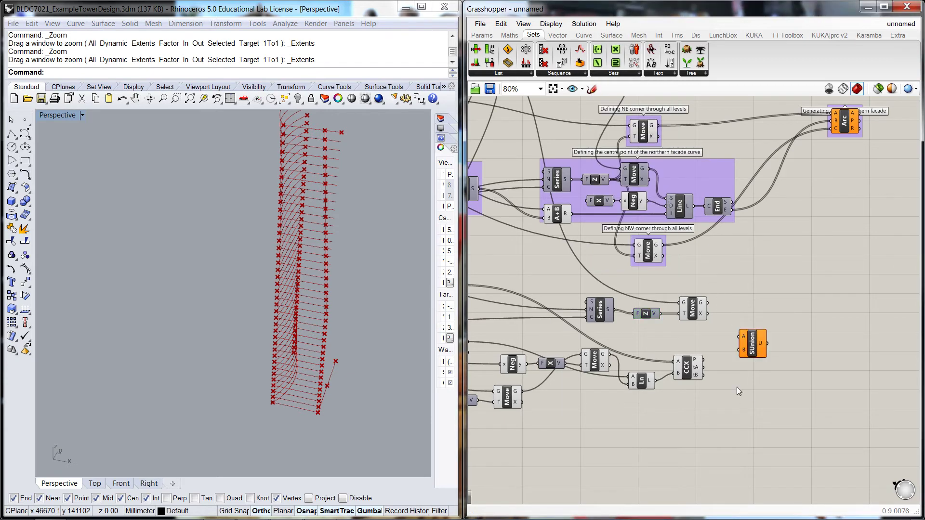
# Add a panel above the Set Union, enlarge it and display the new Move's output points in it.
pyautogui.doubleClick(751, 280)
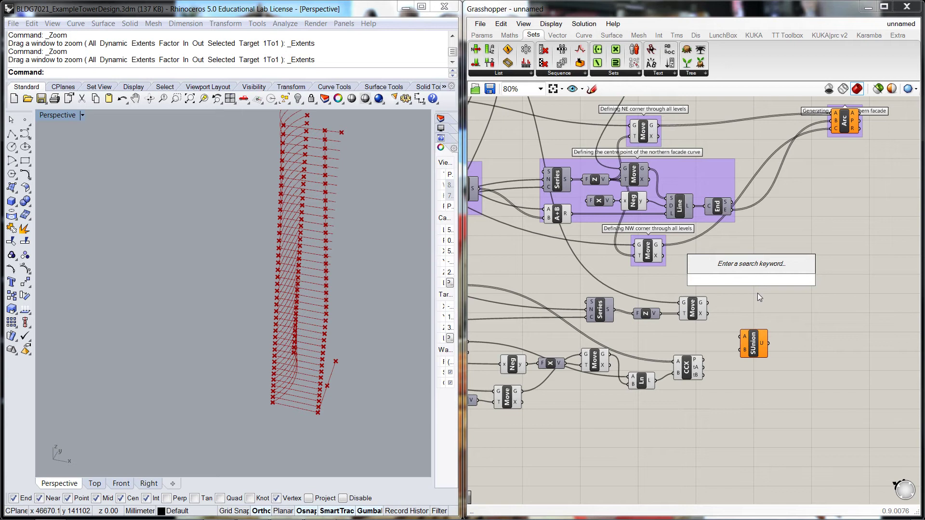
pyautogui.write('panel')
pyautogui.press('Return')
pyautogui.moveTo(813, 273); pyautogui.dragTo(803, 212)
pyautogui.moveTo(830, 245); pyautogui.dragTo(872, 323)
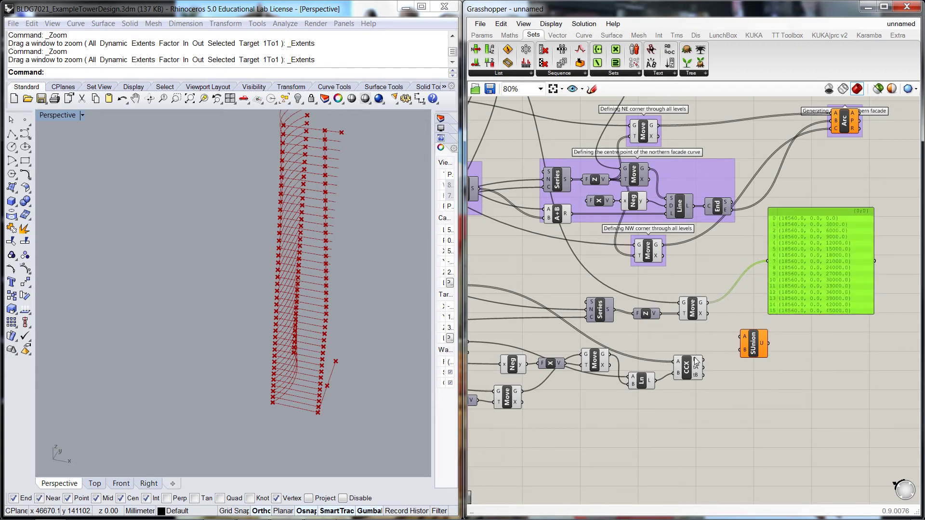
# Examine the CCX intersection points in the panel, enlarging it to read the data structure, and delete the panel.
pyautogui.moveTo(698, 362); pyautogui.dragTo(796, 255)
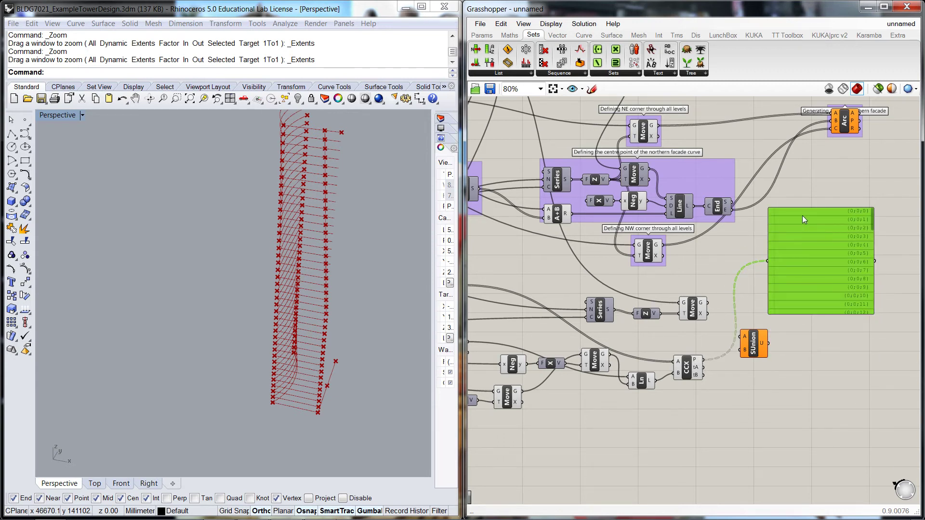
pyautogui.moveTo(803, 212); pyautogui.dragTo(800, 200)
pyautogui.moveTo(870, 302); pyautogui.dragTo(890, 396)
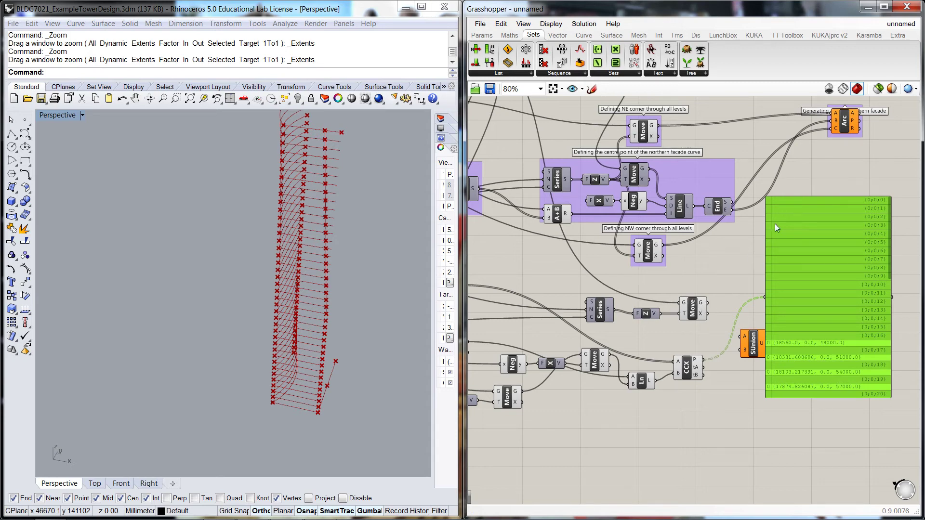
pyautogui.click(810, 431)
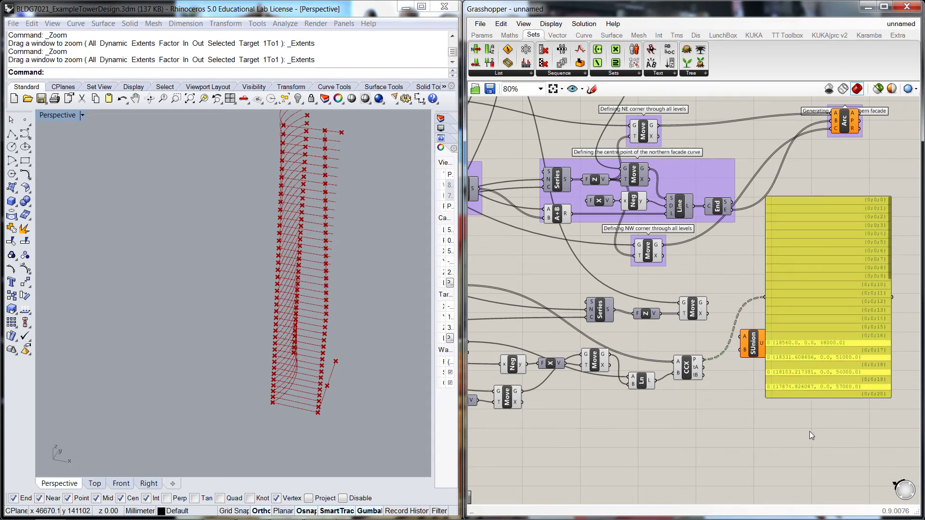
pyautogui.click(812, 291)
pyautogui.press('Delete')
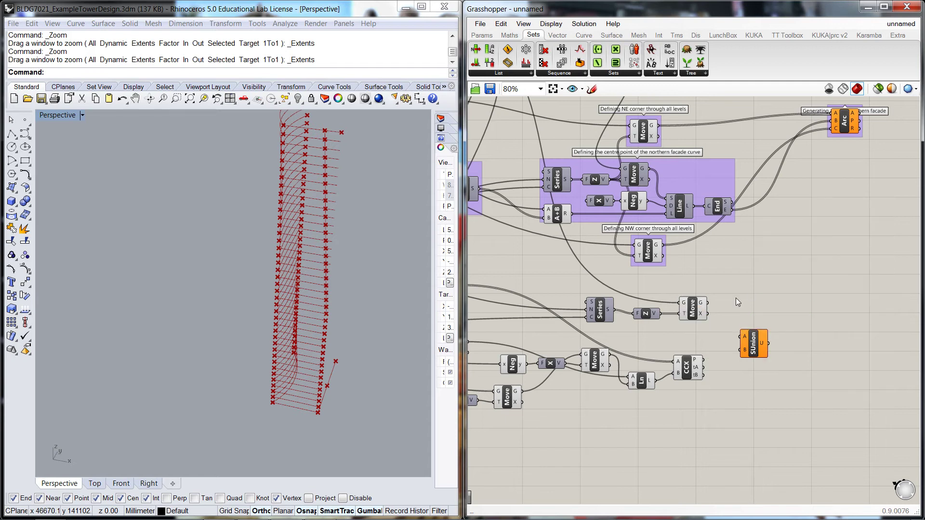
# Wire the new Move's geometry into Set Union input A and the CCX points into input B.
pyautogui.moveTo(738, 336); pyautogui.dragTo(741, 336)
pyautogui.moveTo(706, 360); pyautogui.dragTo(741, 351)
pyautogui.moveTo(780, 378); pyautogui.dragTo(759, 344, button='right')
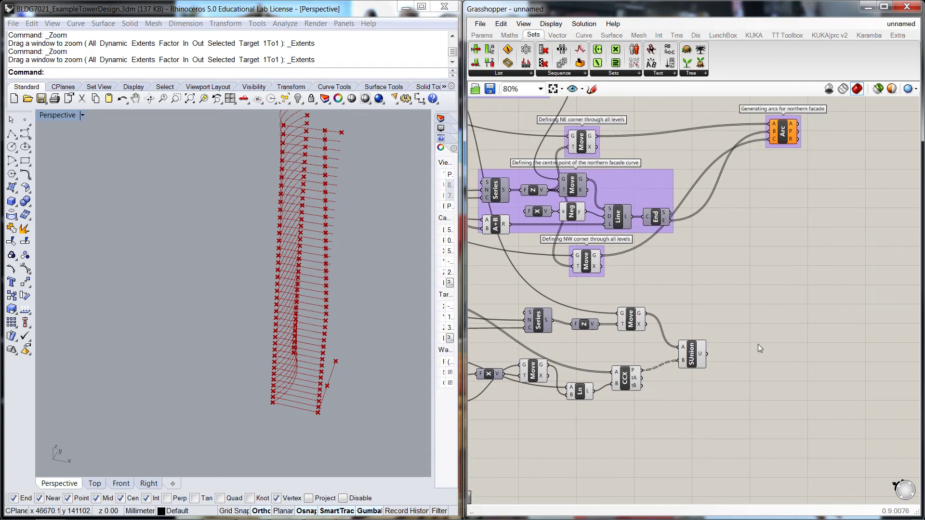
# Flatten the P output of the CCX component.
pyautogui.doubleClick(760, 323)
pyautogui.scroll(2, 629, 376)
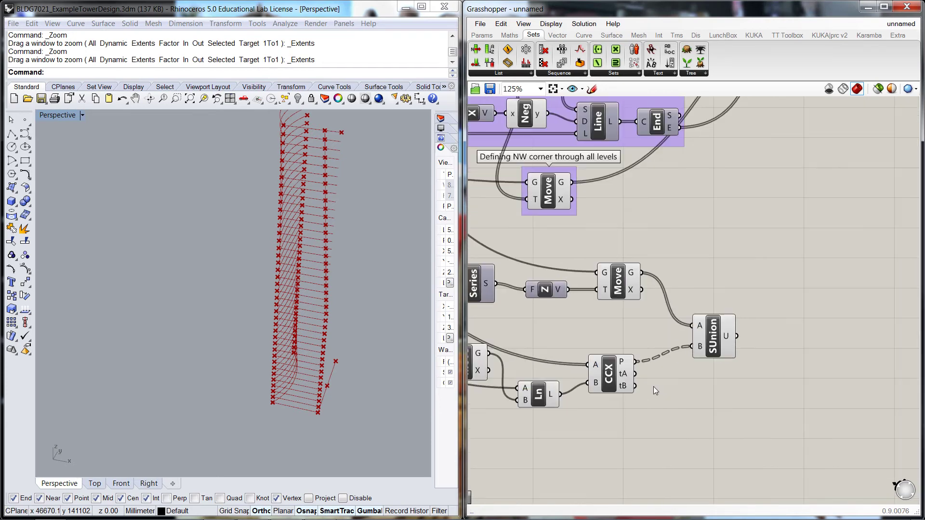
pyautogui.rightClick(628, 365)
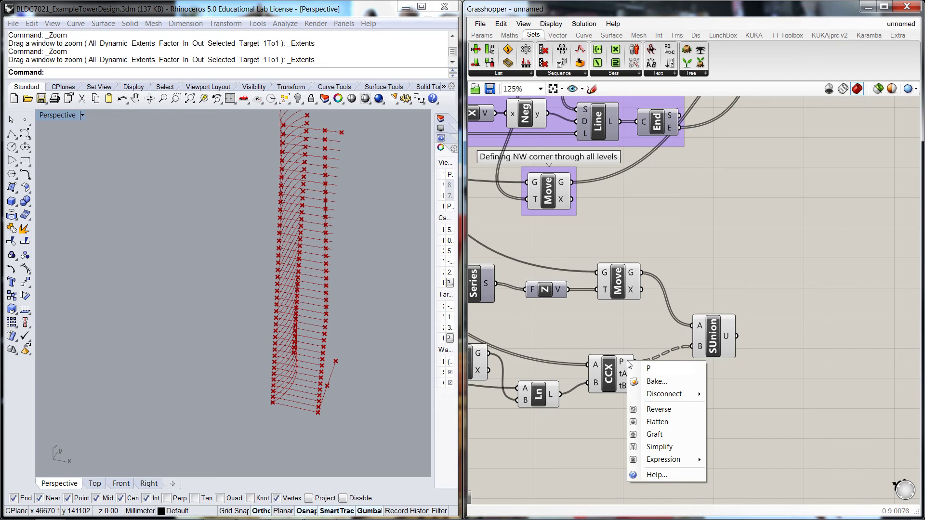
pyautogui.click(638, 423)
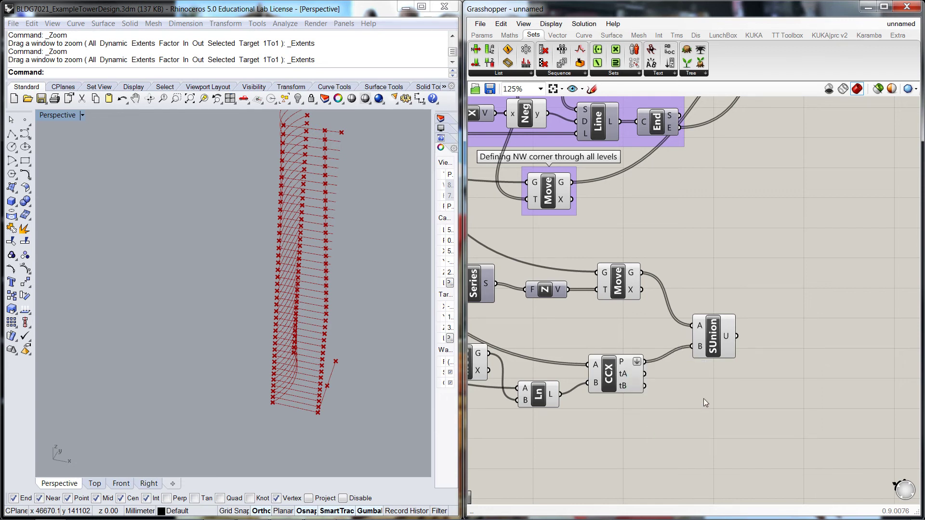
# Show the Set Union output in a new panel placed above it and enlarge the panel to read the point list.
pyautogui.doubleClick(775, 372)
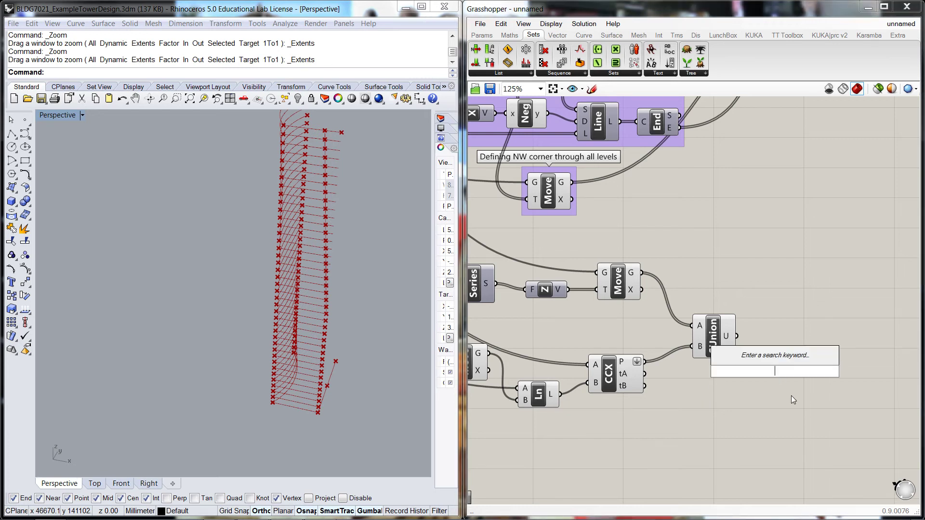
pyautogui.write('panel')
pyautogui.press('Return')
pyautogui.moveTo(764, 349); pyautogui.dragTo(877, 310)
pyautogui.moveTo(738, 335); pyautogui.dragTo(843, 340)
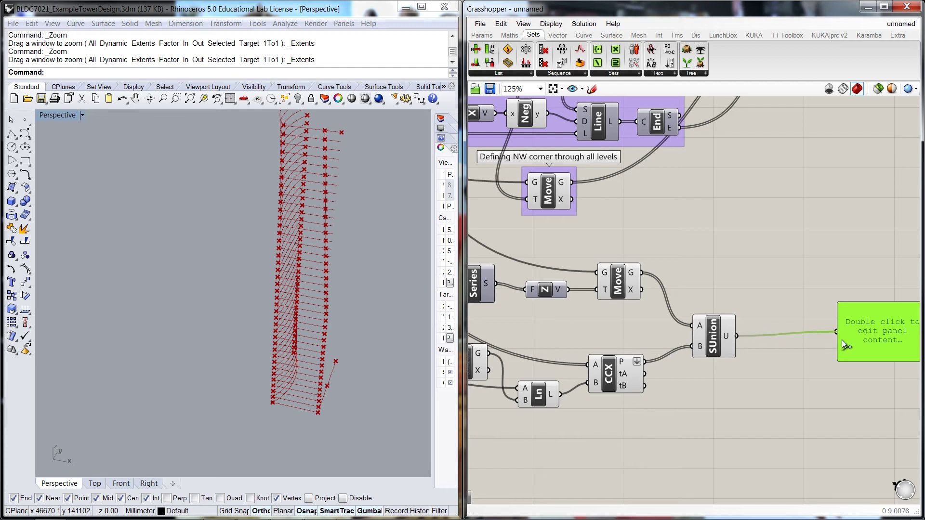
pyautogui.moveTo(822, 372); pyautogui.dragTo(653, 357, button='right')
pyautogui.moveTo(689, 290); pyautogui.dragTo(649, 171)
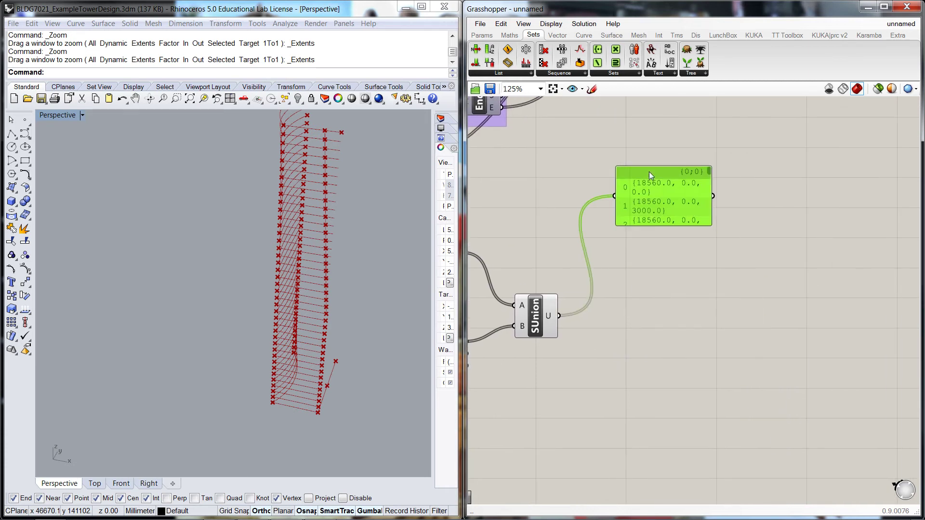
pyautogui.moveTo(708, 223); pyautogui.dragTo(839, 451)
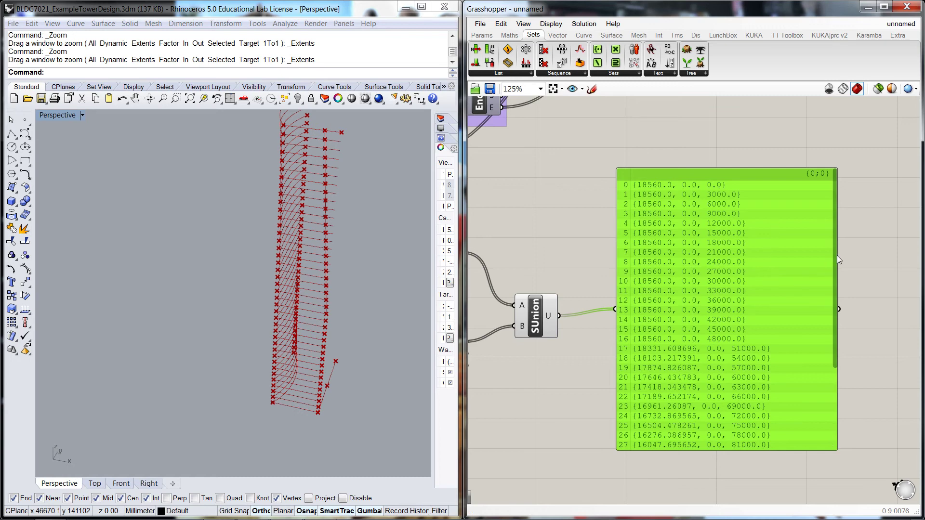
# Read the merged point list through to its last entry and delete the panel.
pyautogui.moveTo(834, 256); pyautogui.dragTo(828, 411)
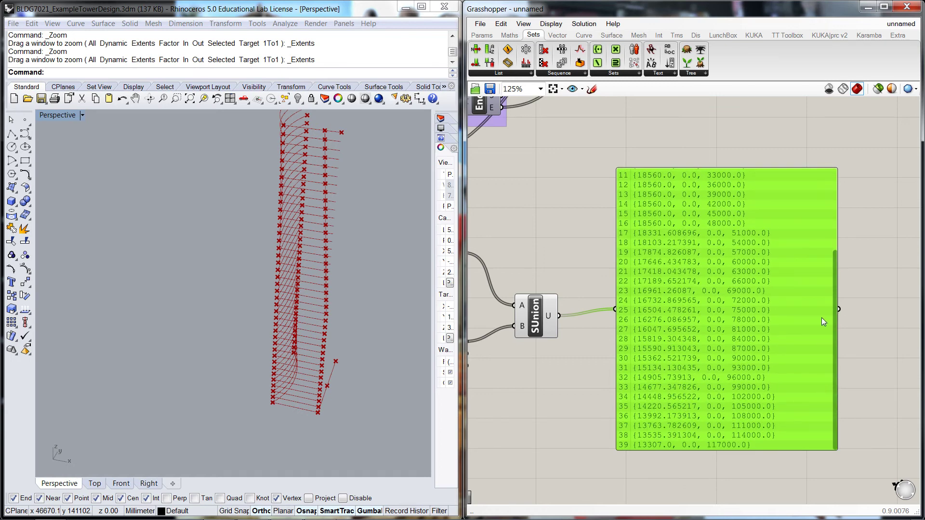
pyautogui.click(835, 216)
pyautogui.click(761, 248)
pyautogui.press('Delete')
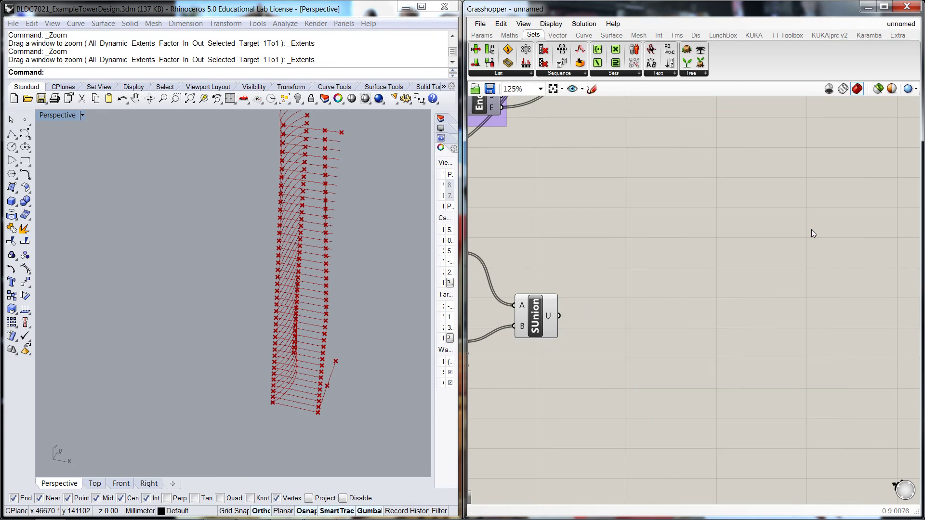
# Highlight the Set Union's points in the Perspective viewport to check them along the chamfered corner.
pyautogui.click(527, 322)
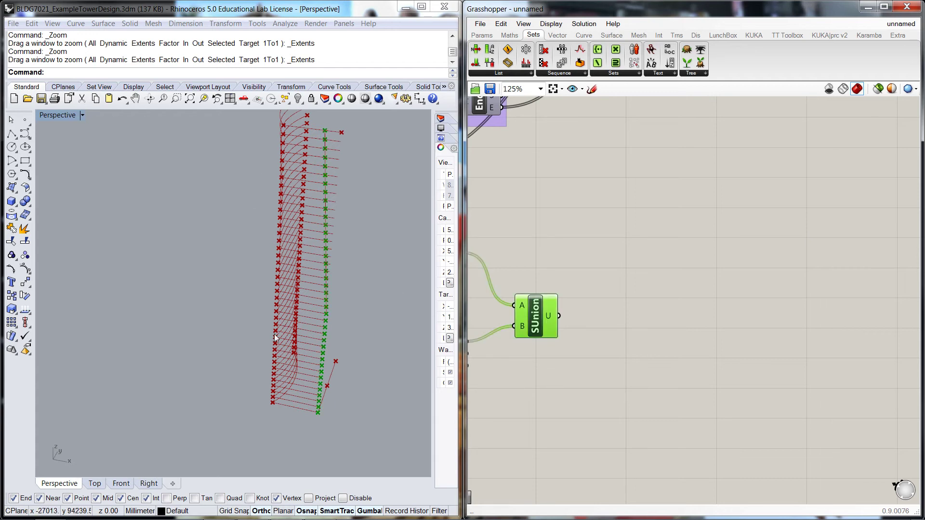
pyautogui.click(726, 295)
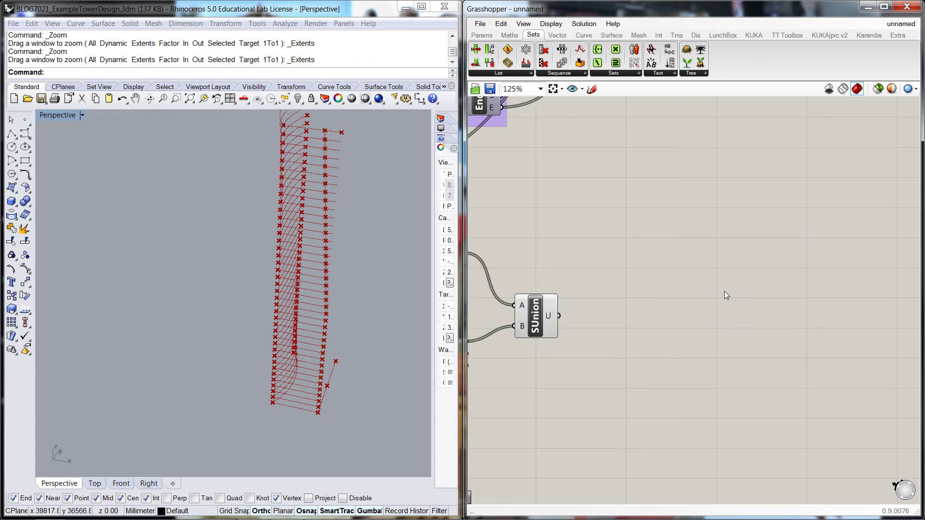
pyautogui.scroll(-3, 678, 356)
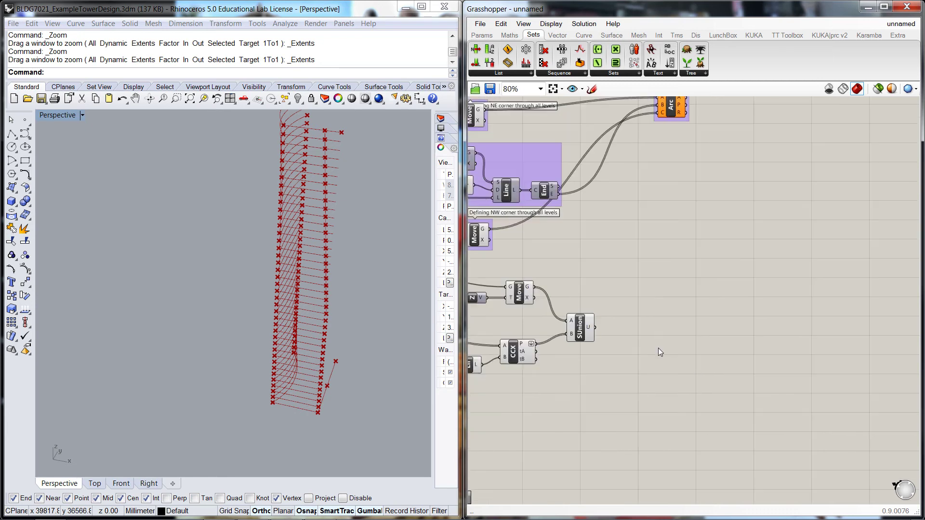
# Add a Move component and a Unit Y vector component beside the Set Union.
pyautogui.click(650, 335)
pyautogui.moveTo(651, 336); pyautogui.dragTo(646, 330)
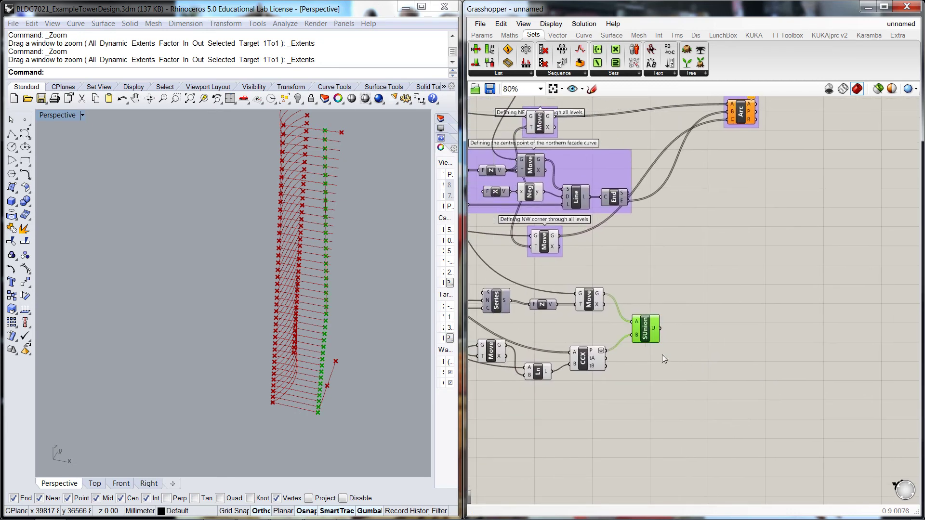
pyautogui.click(662, 355)
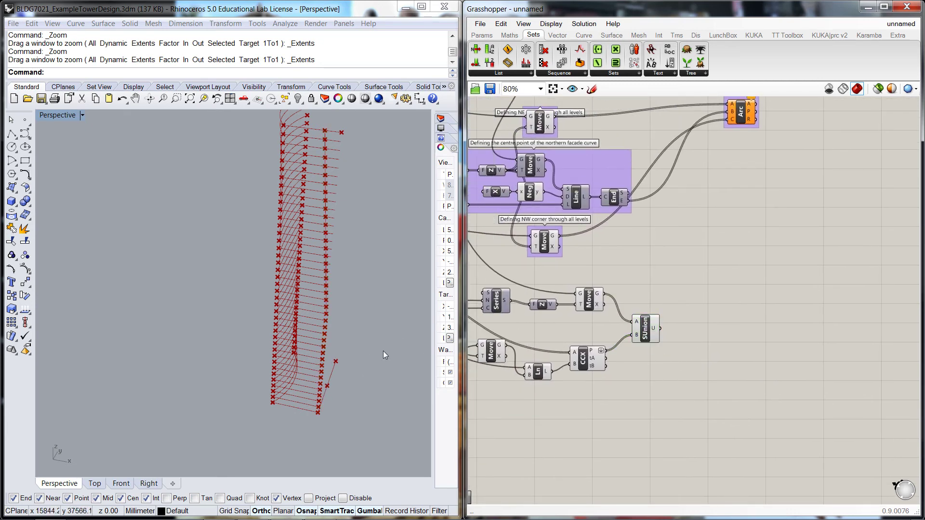
pyautogui.doubleClick(722, 324)
pyautogui.write('mov')
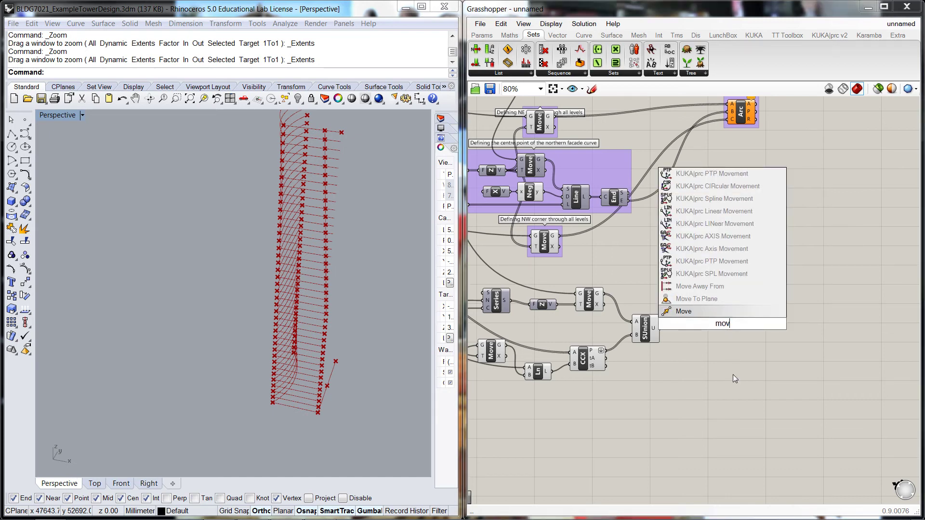
pyautogui.click(693, 311)
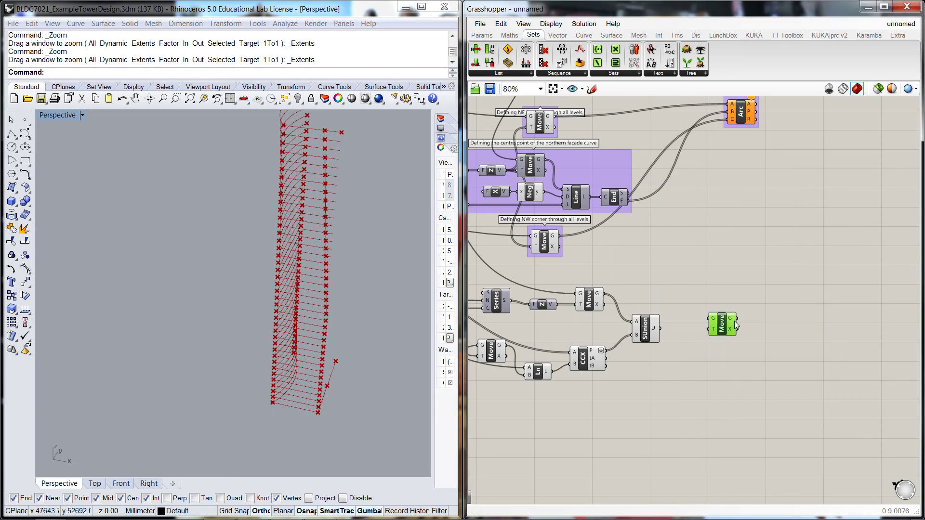
pyautogui.moveTo(734, 321); pyautogui.dragTo(747, 323)
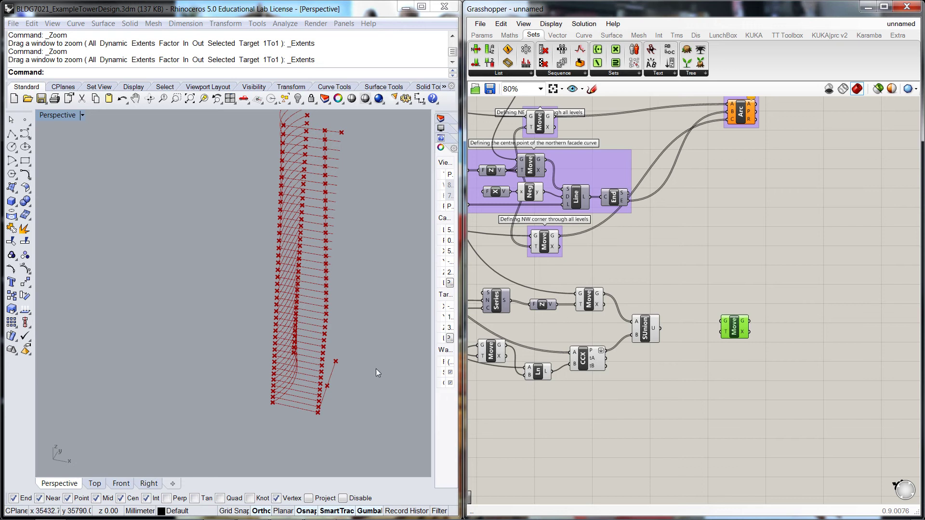
pyautogui.doubleClick(667, 387)
pyautogui.write('y')
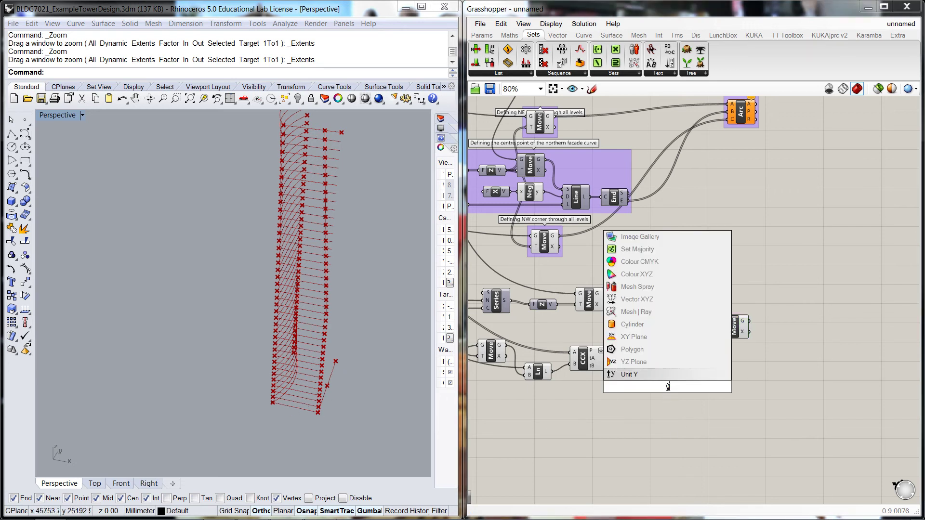
pyautogui.click(623, 375)
pyautogui.moveTo(667, 388); pyautogui.dragTo(700, 336)
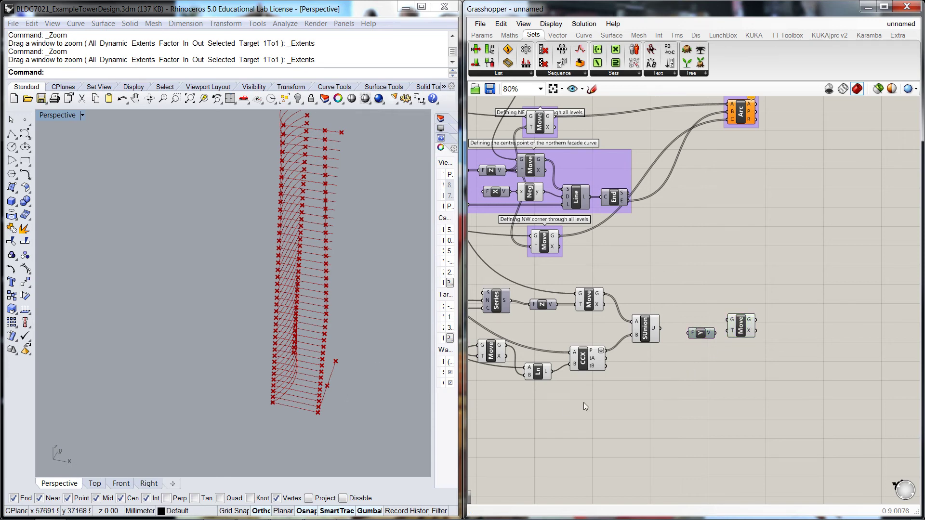
# Shorten the Length of Building slider and connect its output to the Unit Y's factor input.
pyautogui.scroll(-5, 592, 399)
pyautogui.moveTo(630, 362); pyautogui.dragTo(699, 371, button='right')
pyautogui.scroll(6, 622, 372)
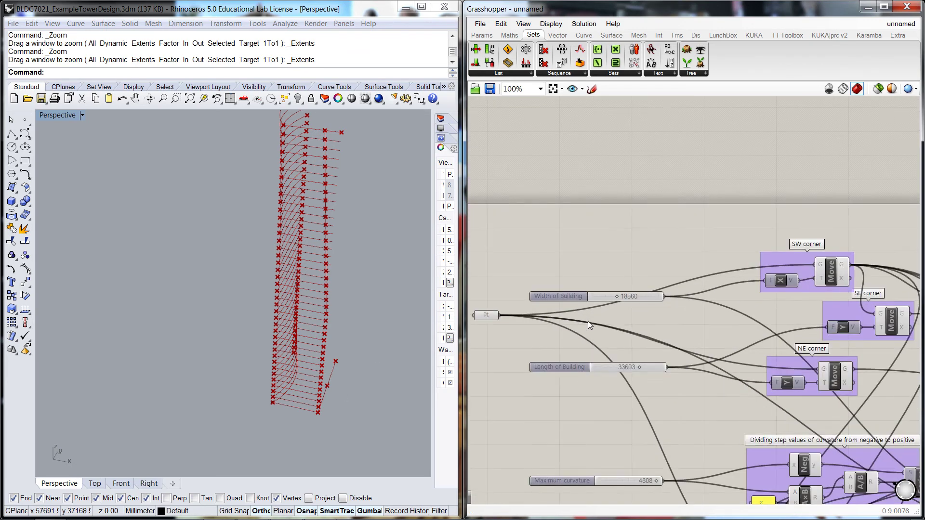
pyautogui.moveTo(668, 368); pyautogui.dragTo(657, 371)
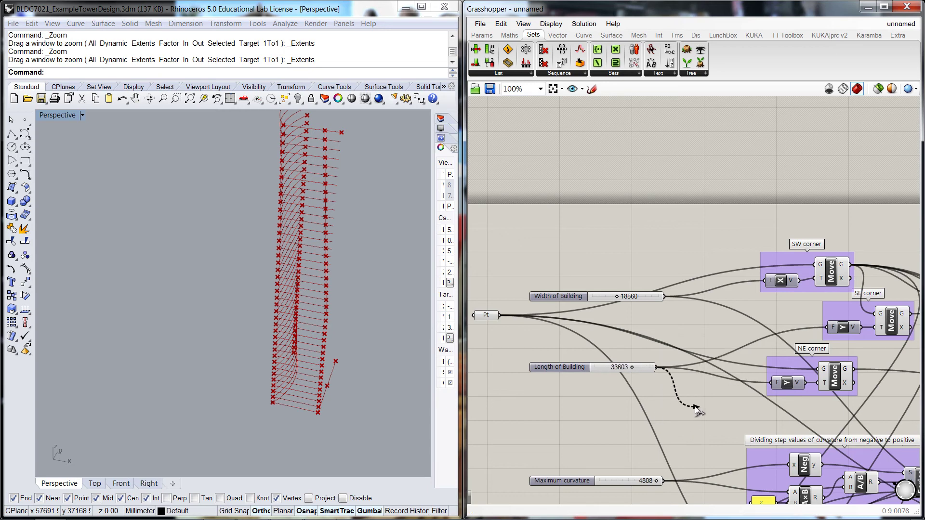
pyautogui.scroll(-6, 699, 409)
pyautogui.scroll(6, 817, 487)
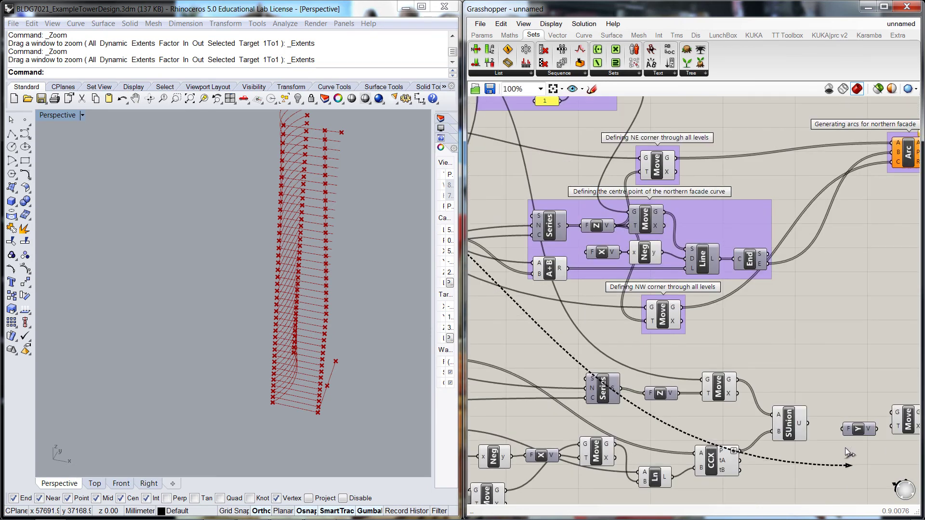
pyautogui.moveTo(829, 447); pyautogui.dragTo(700, 447, button='right')
# Feed the Unit Y vector into the new Move's translation input and the Set Union output into its geometry input.
pyautogui.moveTo(781, 417); pyautogui.dragTo(794, 418)
pyautogui.moveTo(738, 432); pyautogui.dragTo(795, 425)
pyautogui.click(771, 419)
pyautogui.click(763, 418)
pyautogui.moveTo(680, 422); pyautogui.dragTo(779, 417)
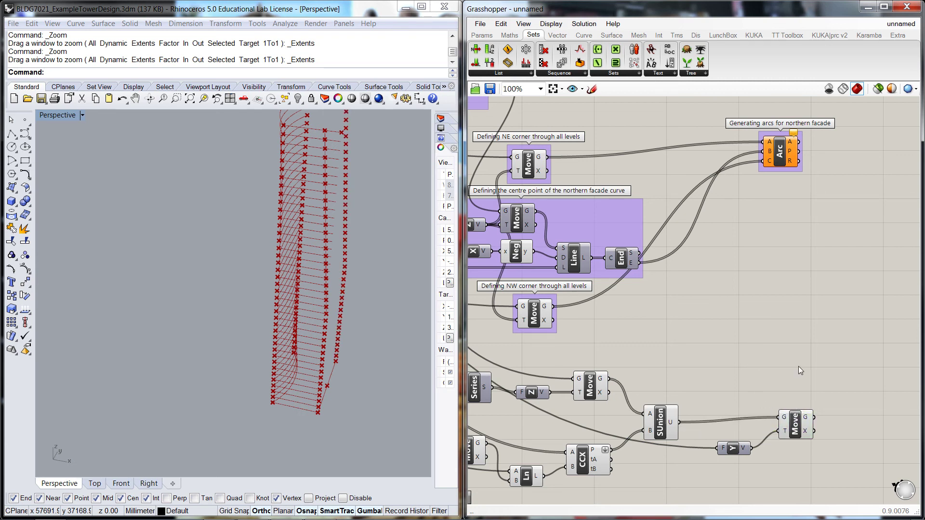
# Highlight the new Move component's points in the Perspective viewport to check them on the opposite corner.
pyautogui.moveTo(799, 366); pyautogui.dragTo(630, 371, button='right')
pyautogui.moveTo(626, 428); pyautogui.dragTo(613, 436)
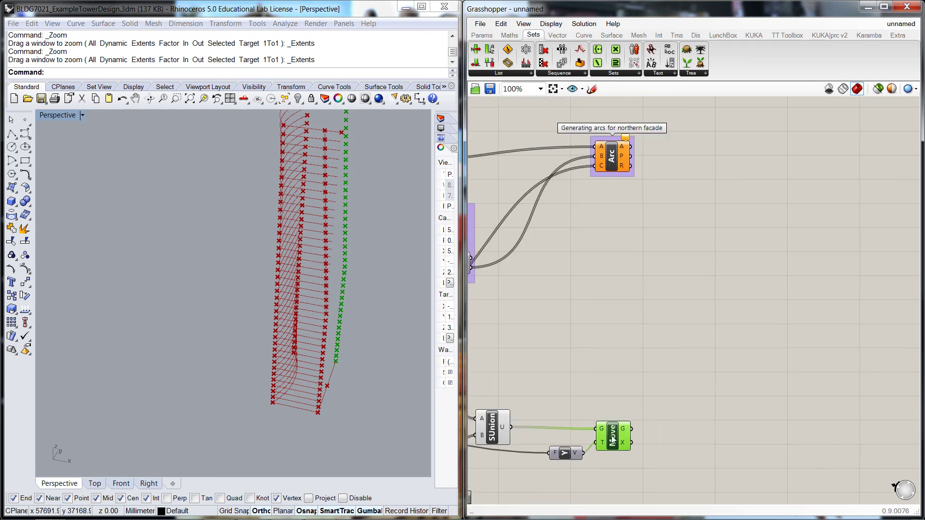
pyautogui.click(549, 361)
pyautogui.moveTo(388, 384)
pyautogui.mouseDown(button='right')
pyautogui.moveTo(365, 399)
pyautogui.moveTo(386, 398)
pyautogui.mouseUp(button='right')
# Turn off the preview of the Line component that feeds CCX's B input.
pyautogui.scroll(-4, 554, 362)
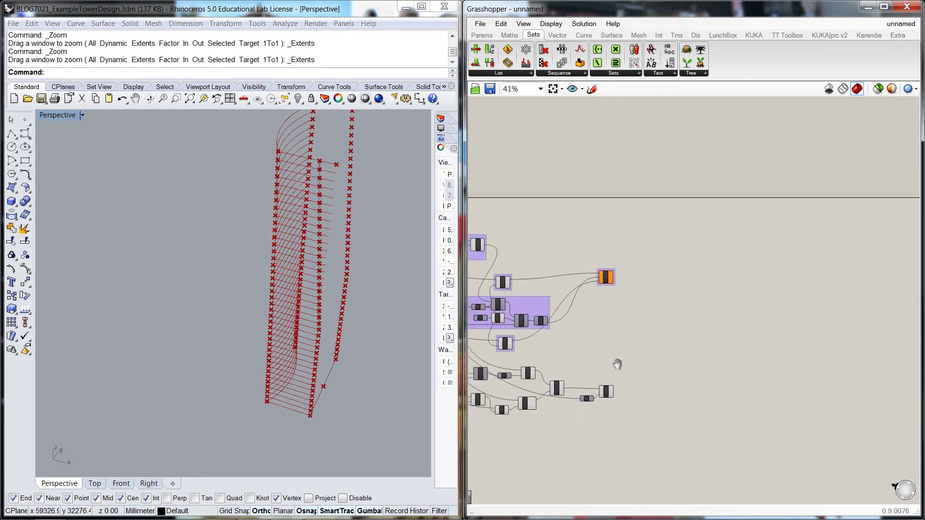
pyautogui.moveTo(511, 361); pyautogui.dragTo(591, 358, button='right')
pyautogui.scroll(2, 591, 357)
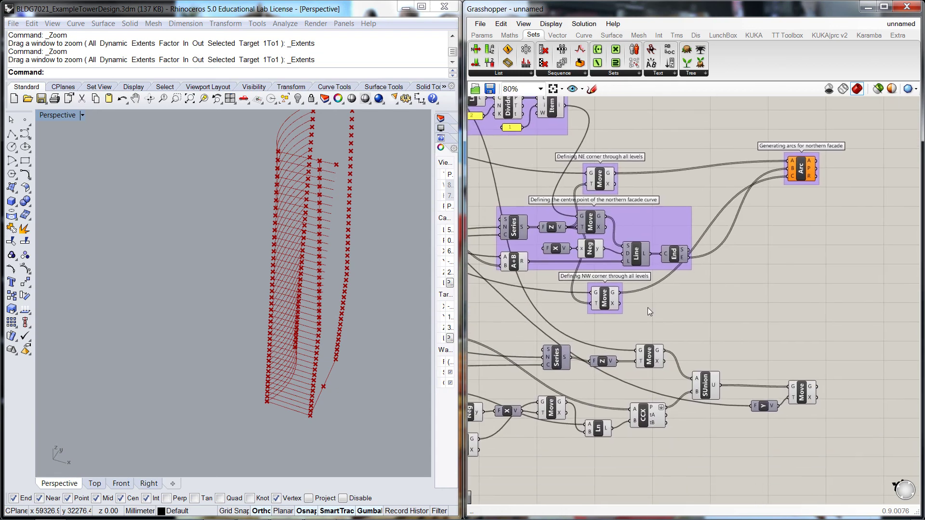
pyautogui.moveTo(717, 332); pyautogui.dragTo(788, 303, button='right')
pyautogui.click(673, 404)
pyautogui.rightClick(673, 404)
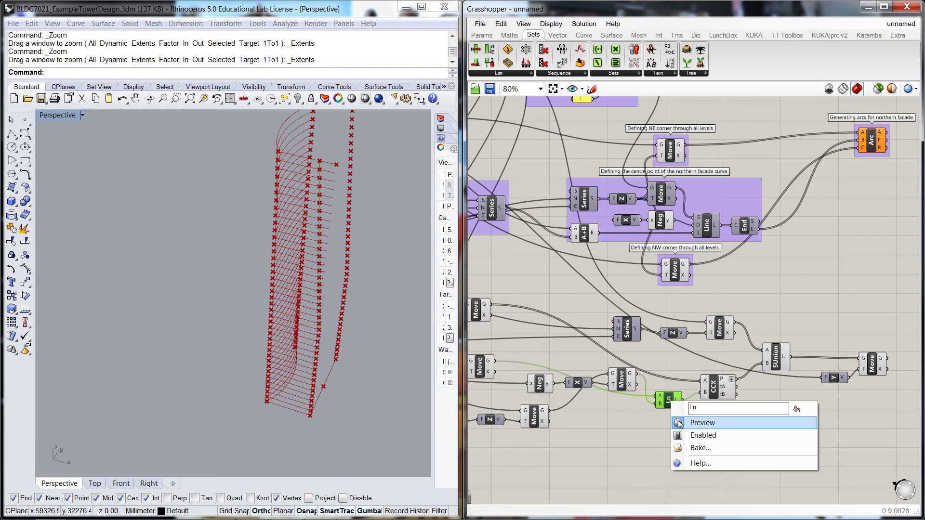
pyautogui.click(681, 423)
pyautogui.click(651, 435)
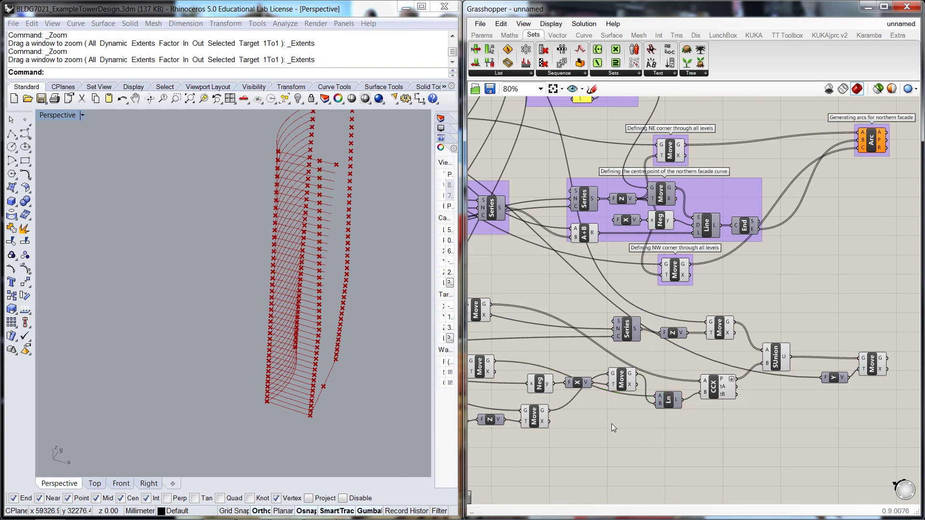
# Turn off the previews of the facade Line component and the Move that copies it through the levels.
pyautogui.moveTo(611, 423); pyautogui.dragTo(788, 436, button='right')
pyautogui.click(602, 306)
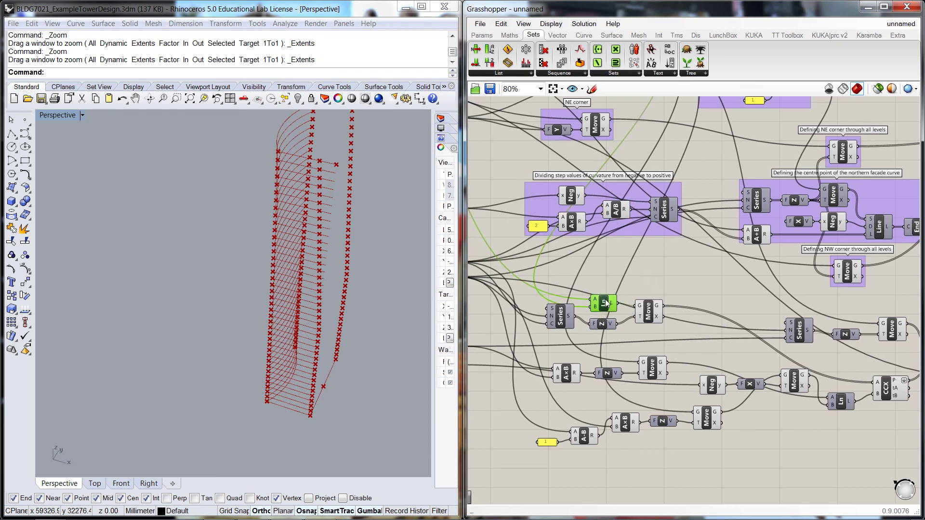
pyautogui.rightClick(605, 301)
pyautogui.click(621, 321)
pyautogui.click(648, 311)
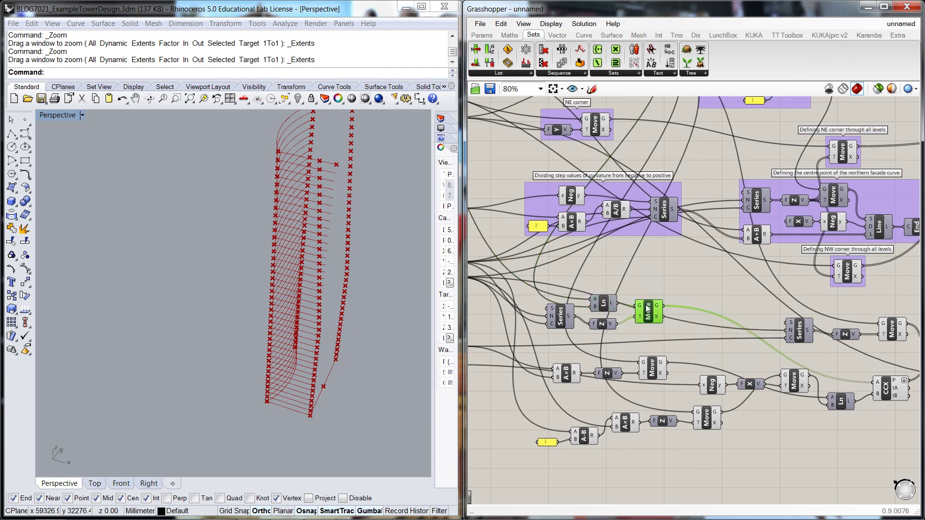
pyautogui.rightClick(647, 307)
pyautogui.click(665, 327)
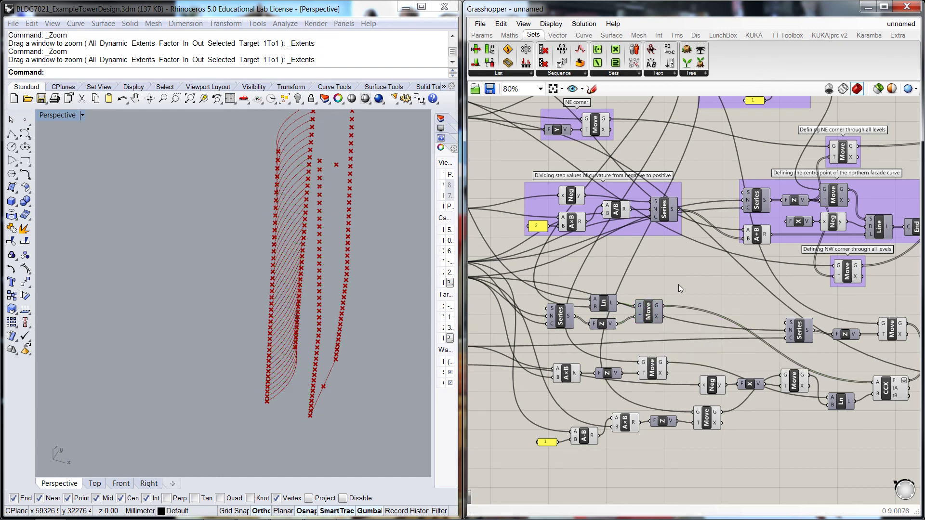
# Turn off the previews of the two Move components that define the chamfer's construction points.
pyautogui.moveTo(678, 284); pyautogui.dragTo(652, 282, button='right')
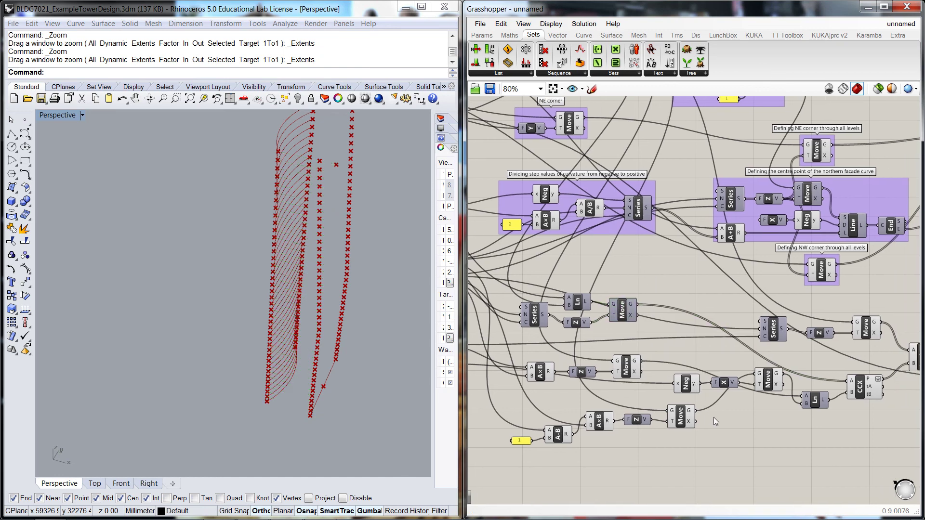
pyautogui.click(680, 416)
pyautogui.rightClick(679, 419)
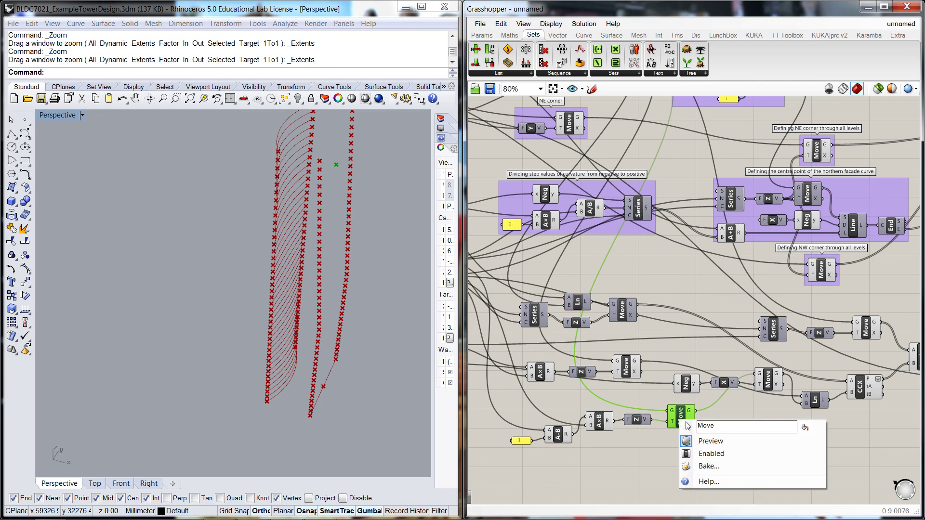
pyautogui.click(687, 440)
pyautogui.click(626, 365)
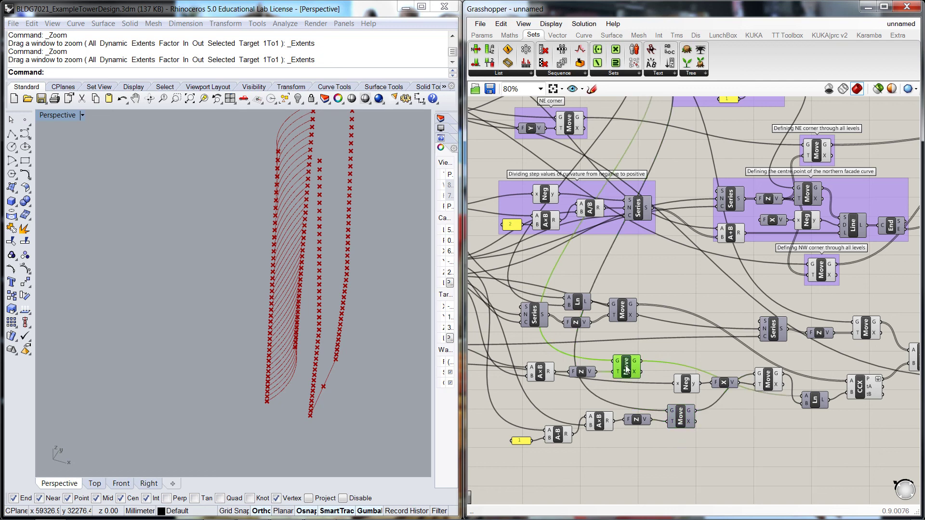
pyautogui.rightClick(626, 366)
pyautogui.click(657, 387)
pyautogui.click(658, 349)
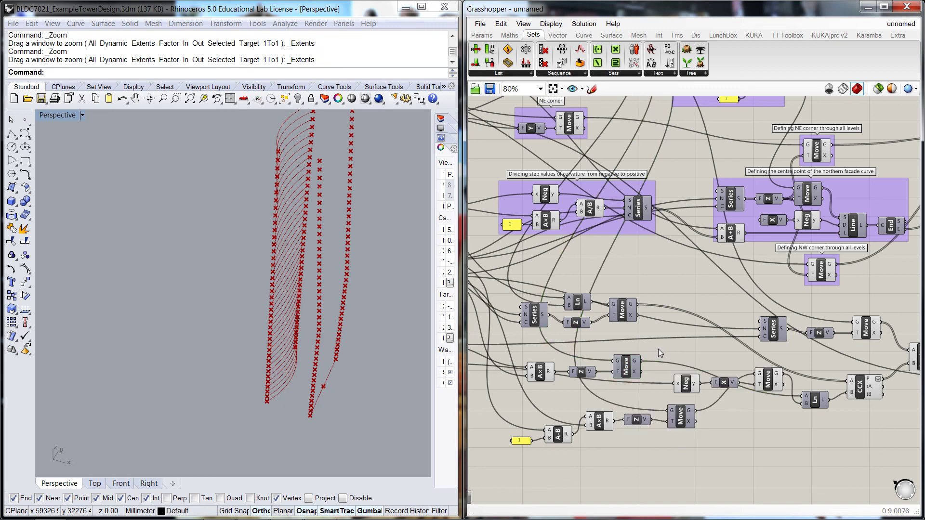
# Set the Width of Chamfer slider to 6405.
pyautogui.scroll(-1, 658, 349)
pyautogui.moveTo(388, 374)
pyautogui.mouseDown(button='right')
pyautogui.moveTo(376, 382)
pyautogui.moveTo(317, 351)
pyautogui.moveTo(382, 378)
pyautogui.moveTo(371, 369)
pyautogui.mouseUp(button='right')
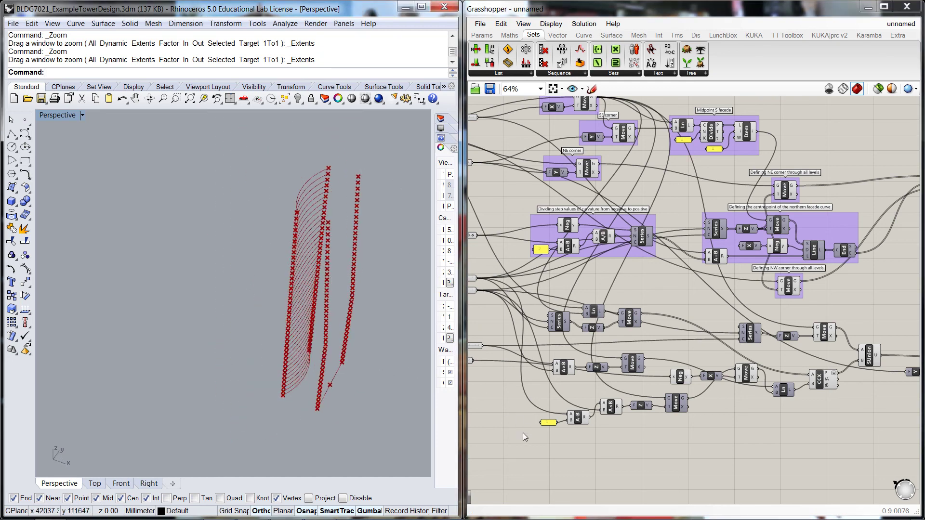
pyautogui.scroll(2, 522, 433)
pyautogui.scroll(3, 511, 376)
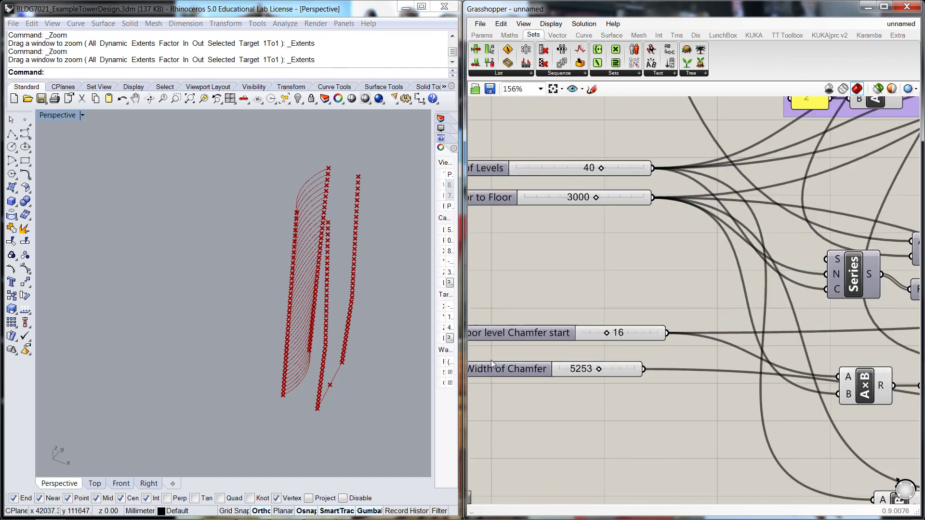
pyautogui.moveTo(597, 368)
pyautogui.mouseDown()
pyautogui.moveTo(618, 368)
pyautogui.moveTo(565, 373)
pyautogui.moveTo(620, 368)
pyautogui.moveTo(607, 368)
pyautogui.mouseUp()
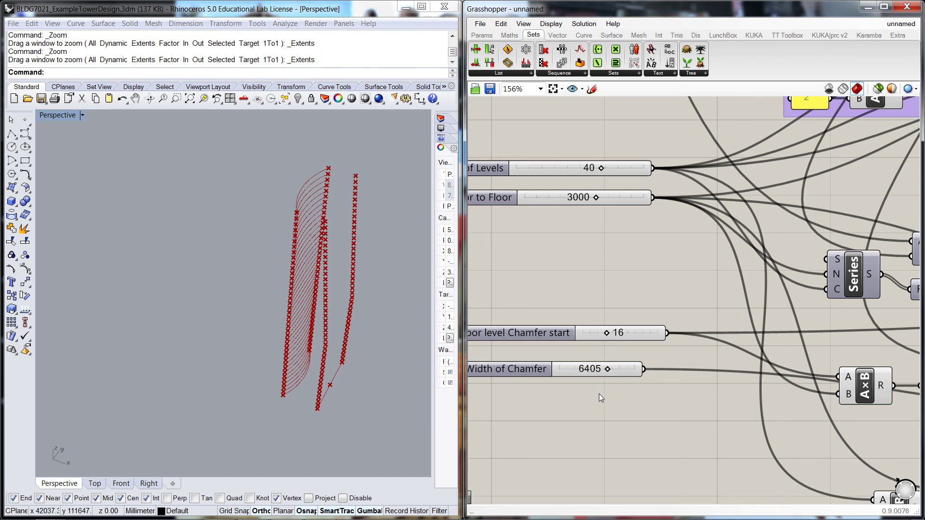
pyautogui.scroll(-5, 599, 395)
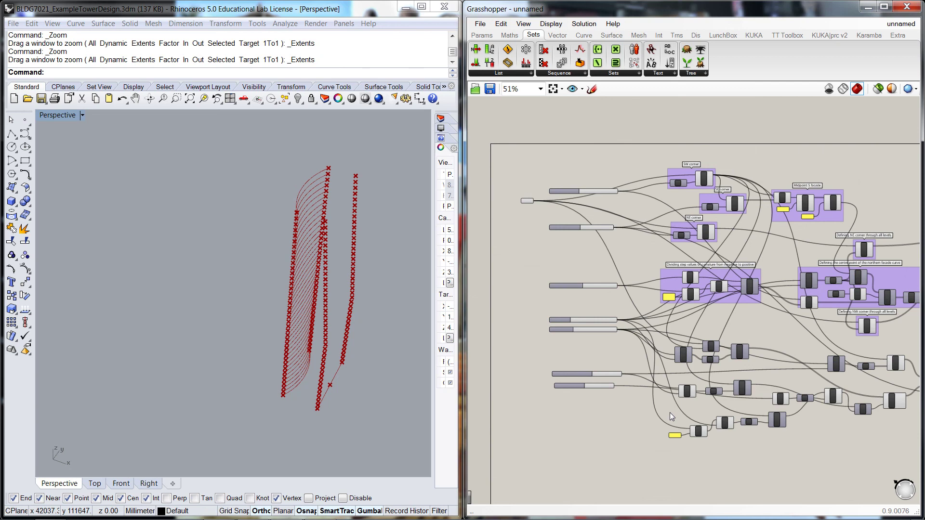
pyautogui.moveTo(800, 462); pyautogui.dragTo(758, 393, button='right')
pyautogui.scroll(-2, 761, 394)
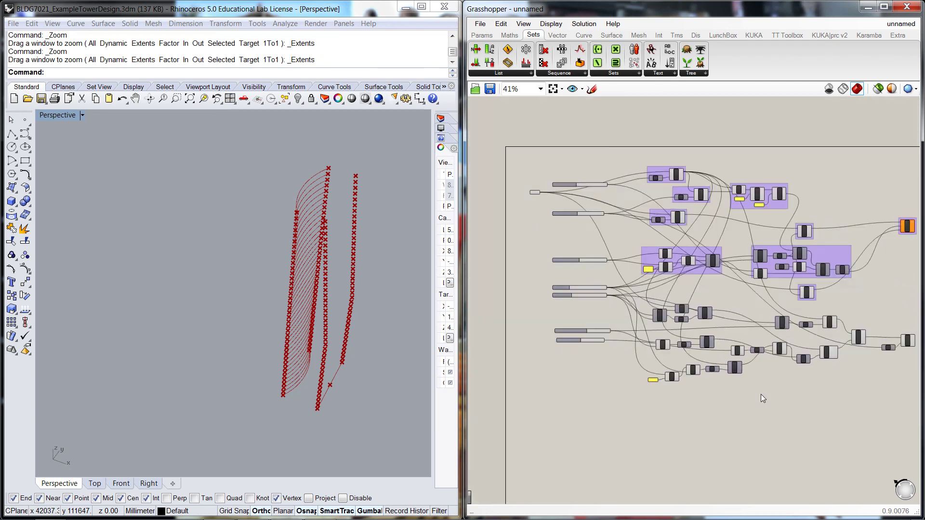
pyautogui.scroll(2, 793, 384)
pyautogui.scroll(-1, 794, 383)
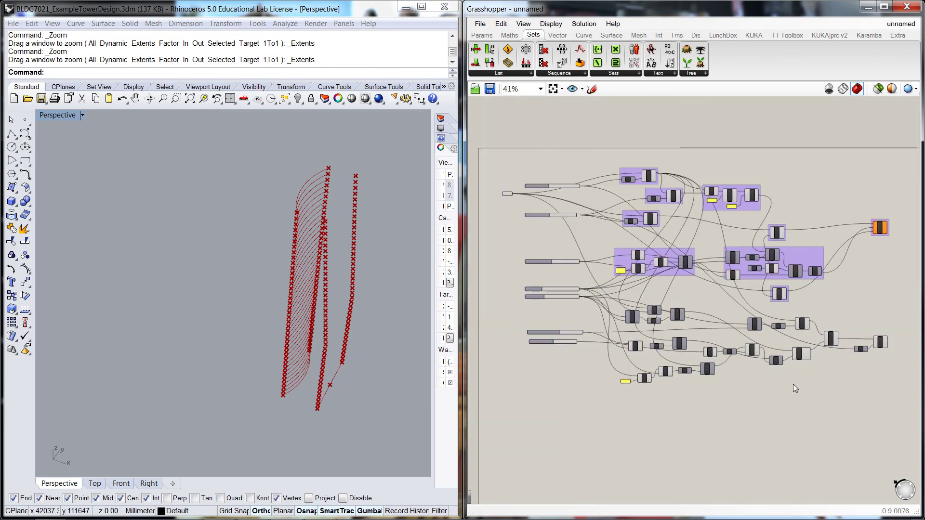